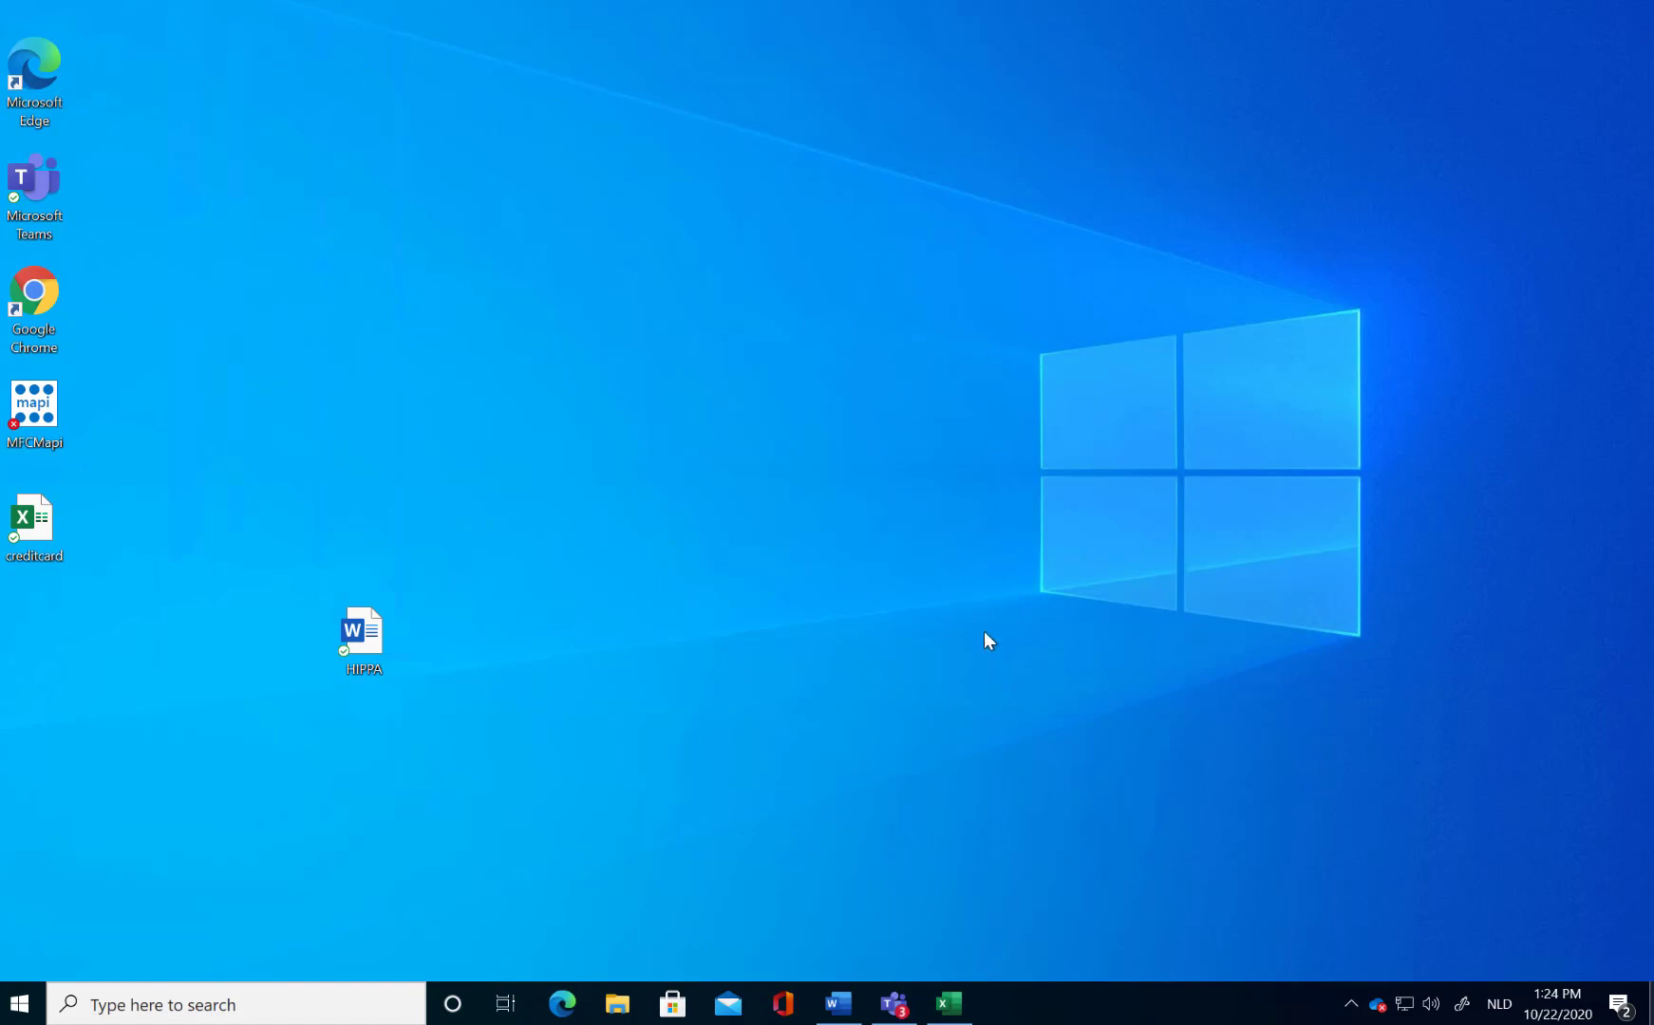
- Switch to the Excel credit card sheet and copy the Visa and MasterCard rows, cells D5 to F6
left_click(949, 1004)
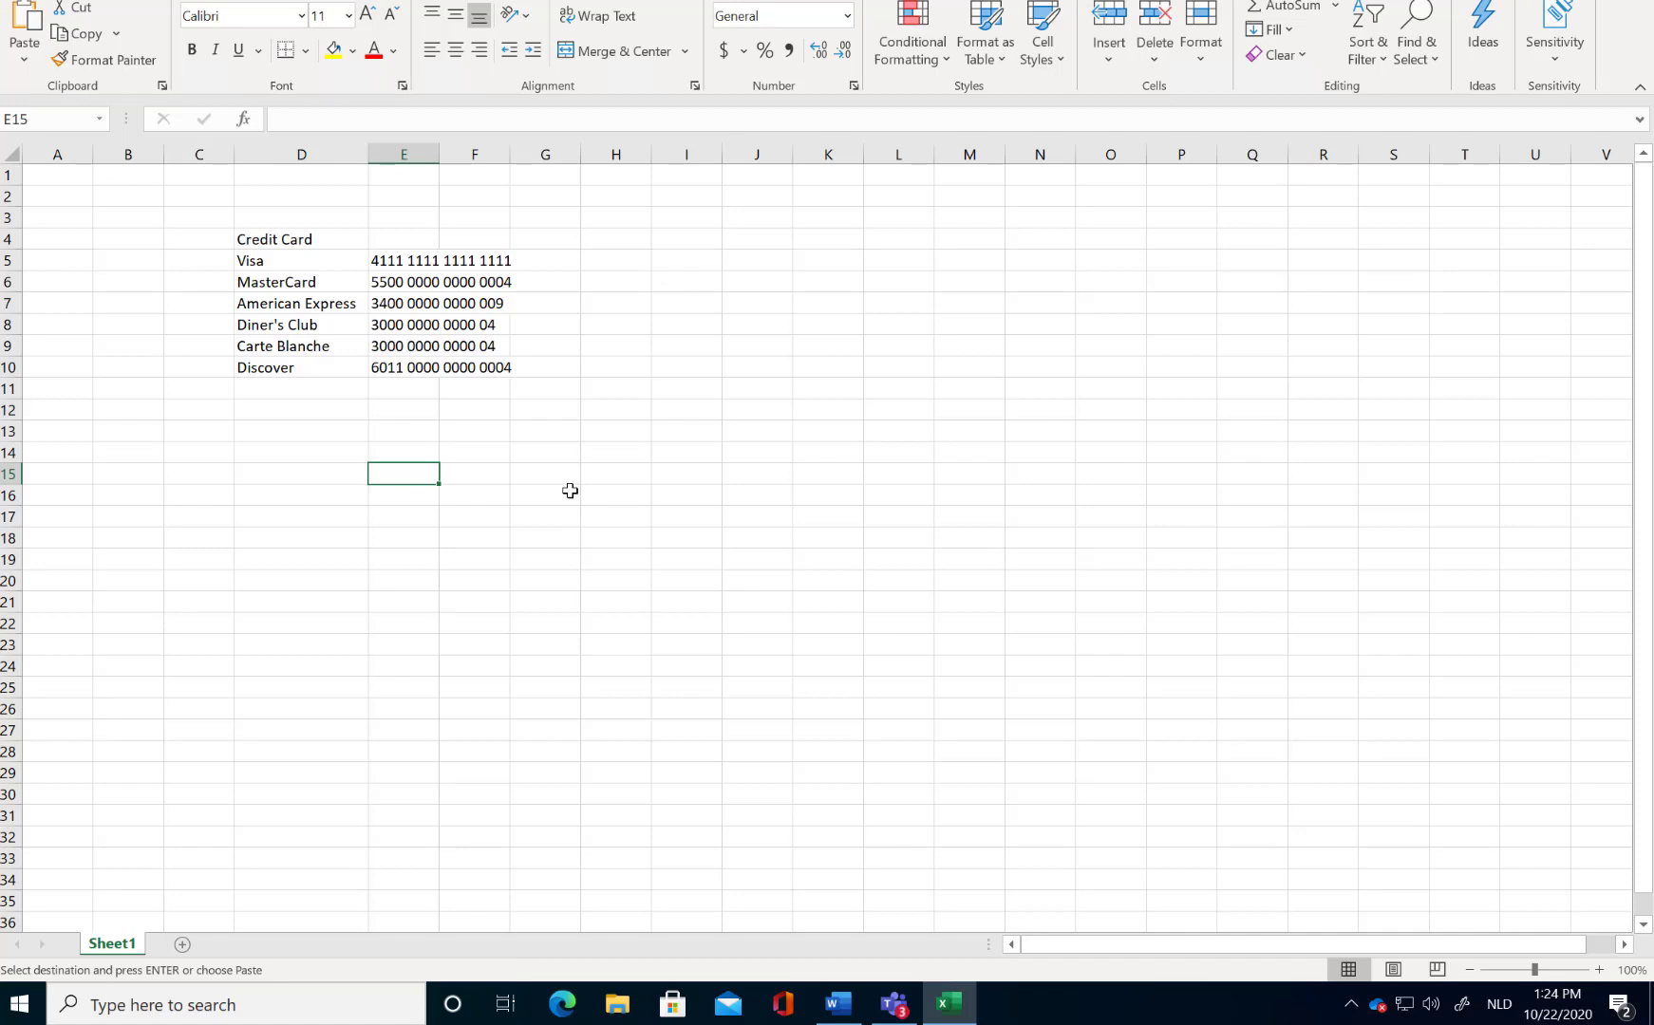
key("Up")
key("Up")
key("Up")
key("Up")
key("Up")
key("Up")
key("Up")
key("Up")
key("Up")
key("Up")
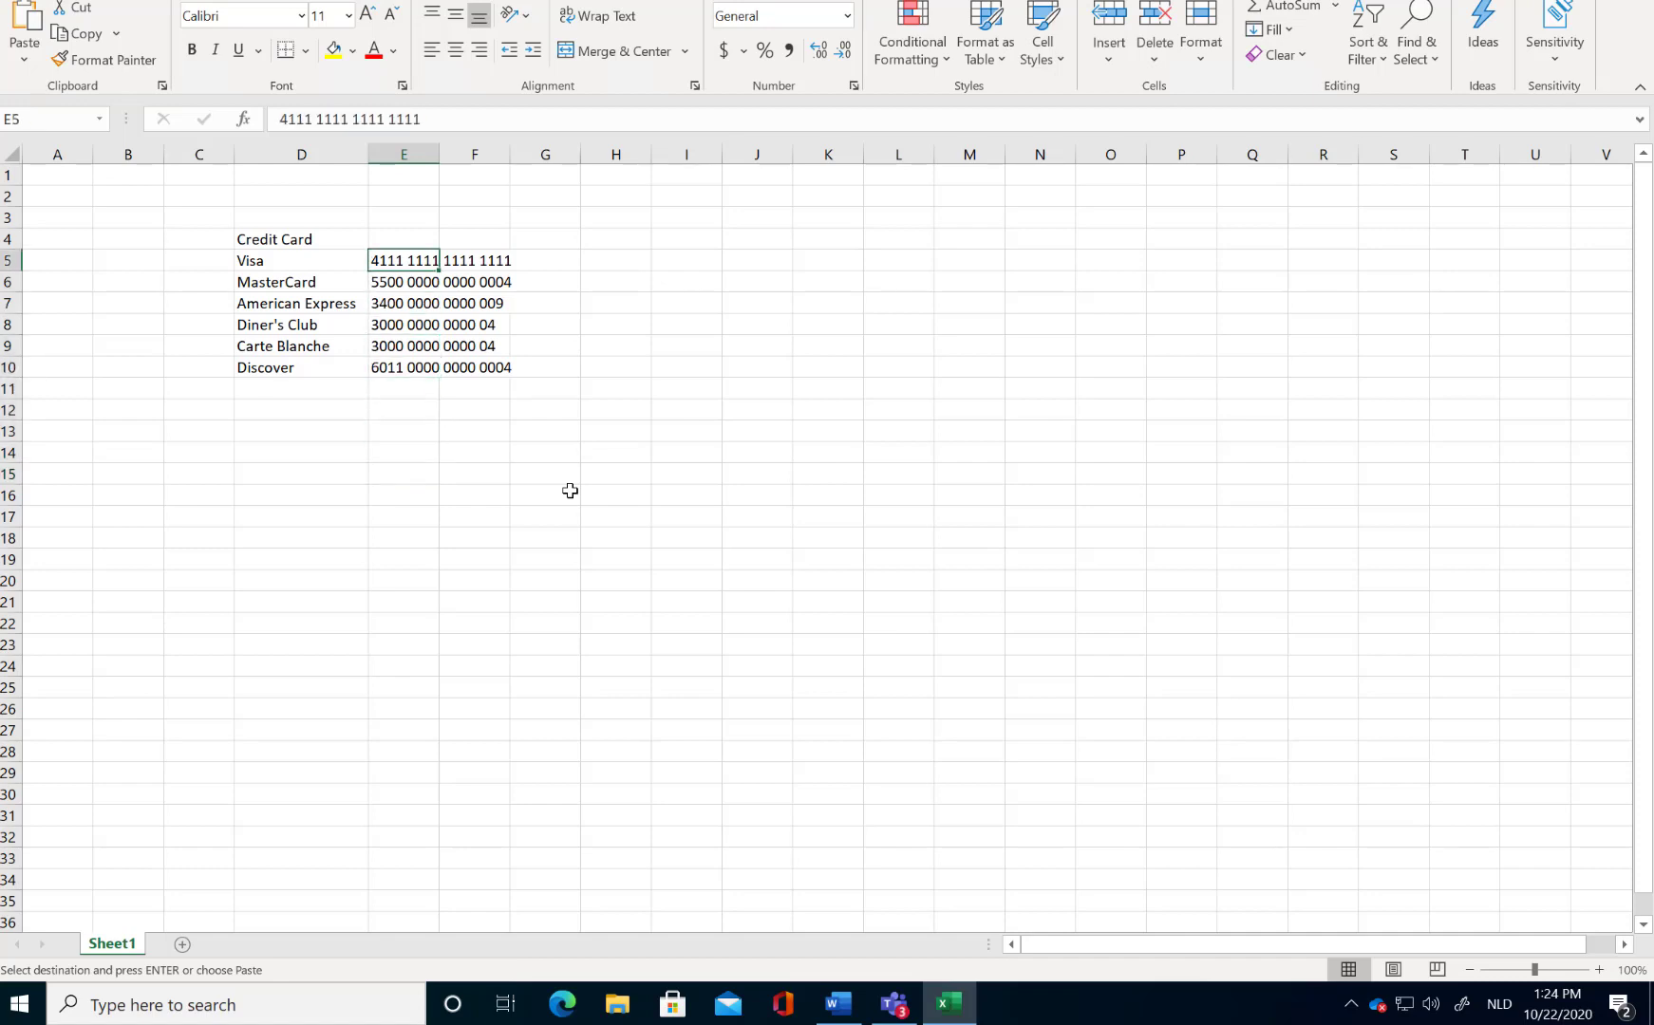
key("Left")
key("ctrl+v")
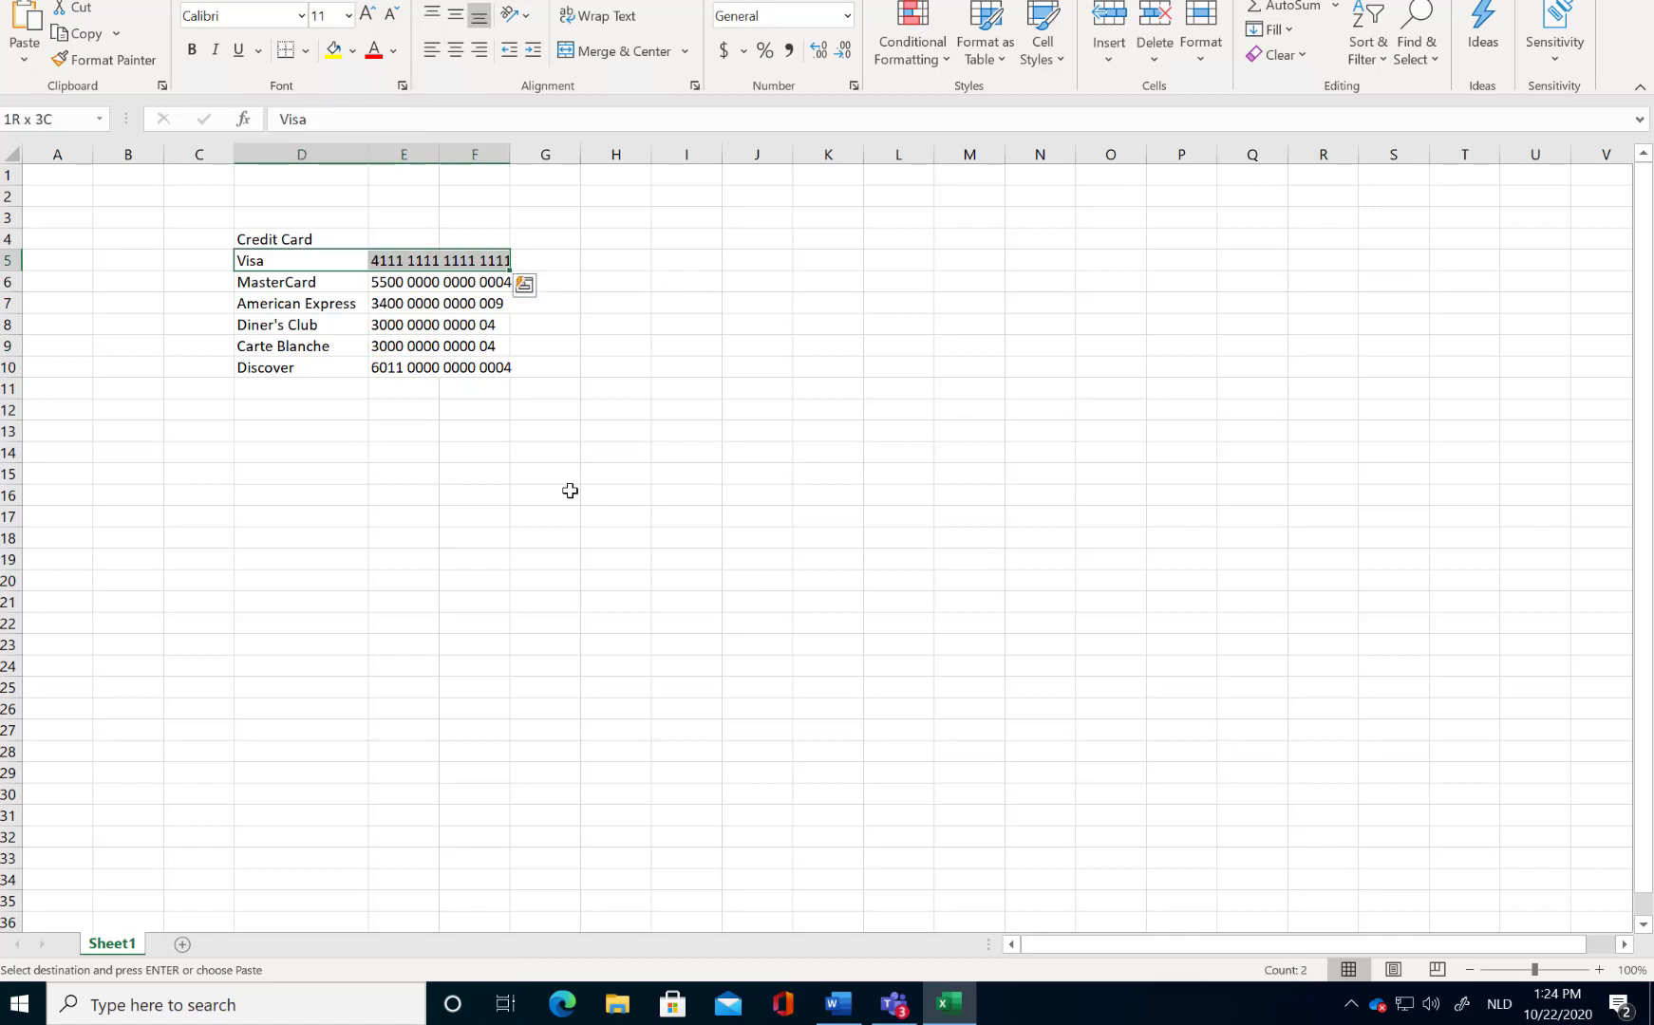
key("shift+Down")
key("ctrl+c")
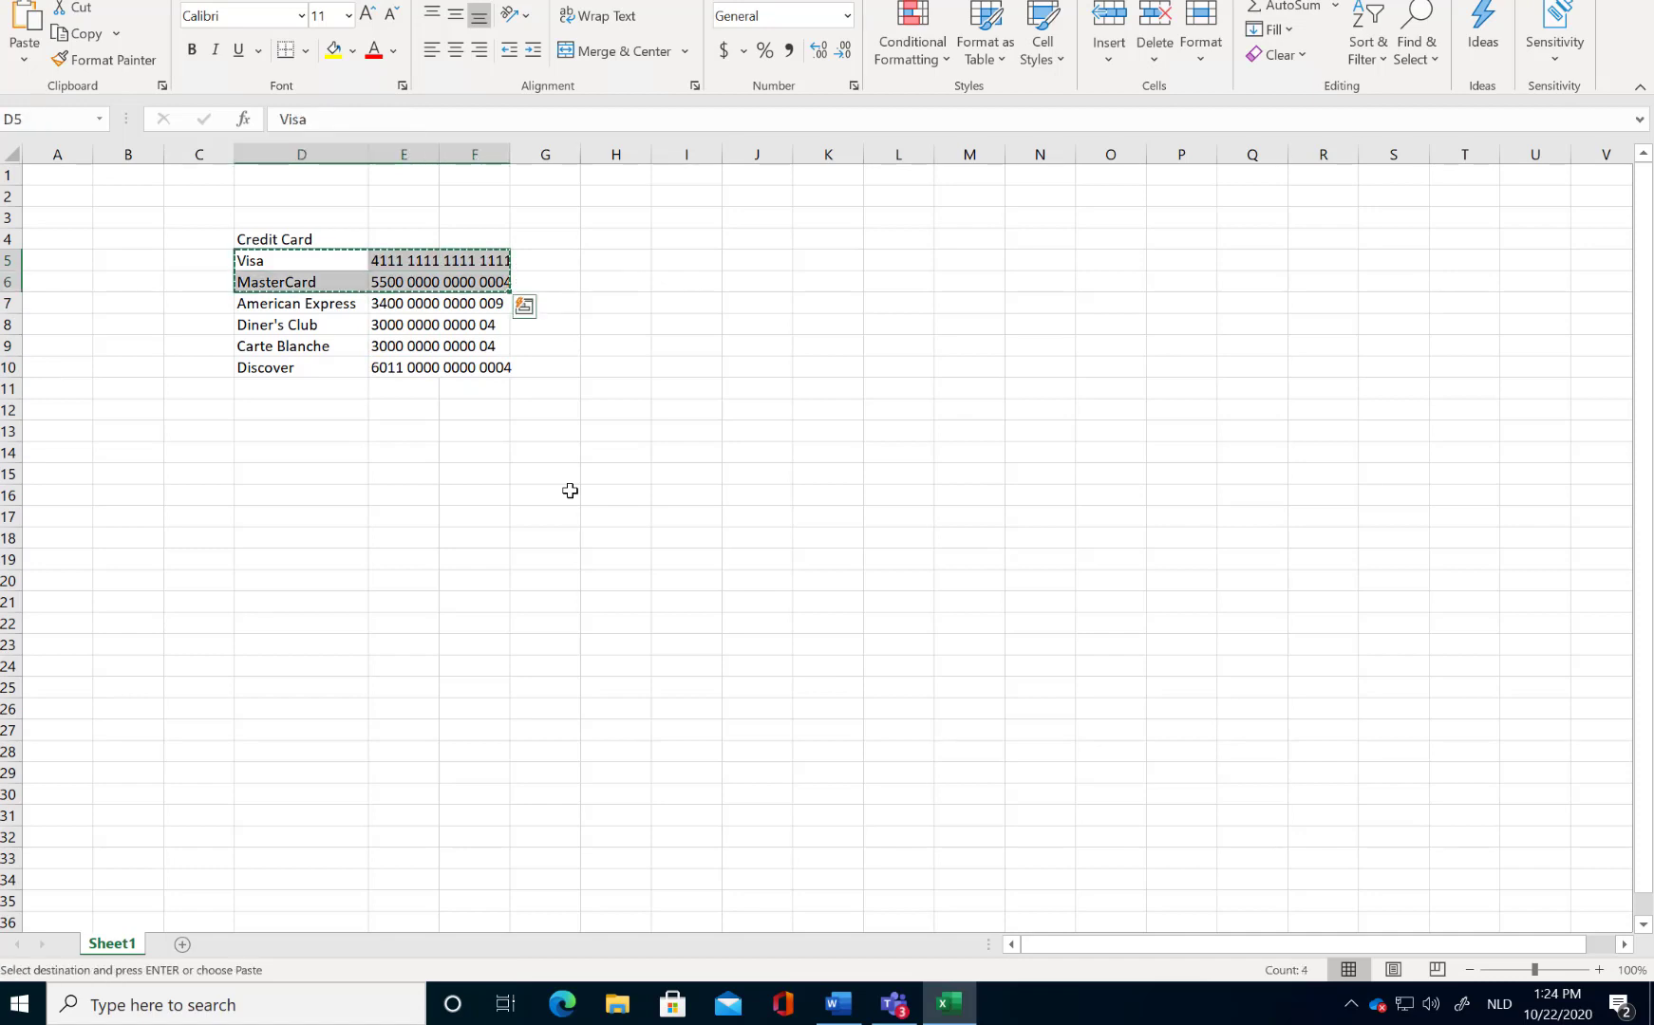
- Try to paste the copied rows into the blank Word document and dismiss the Data Loss Prevention notification
left_click(840, 1006)
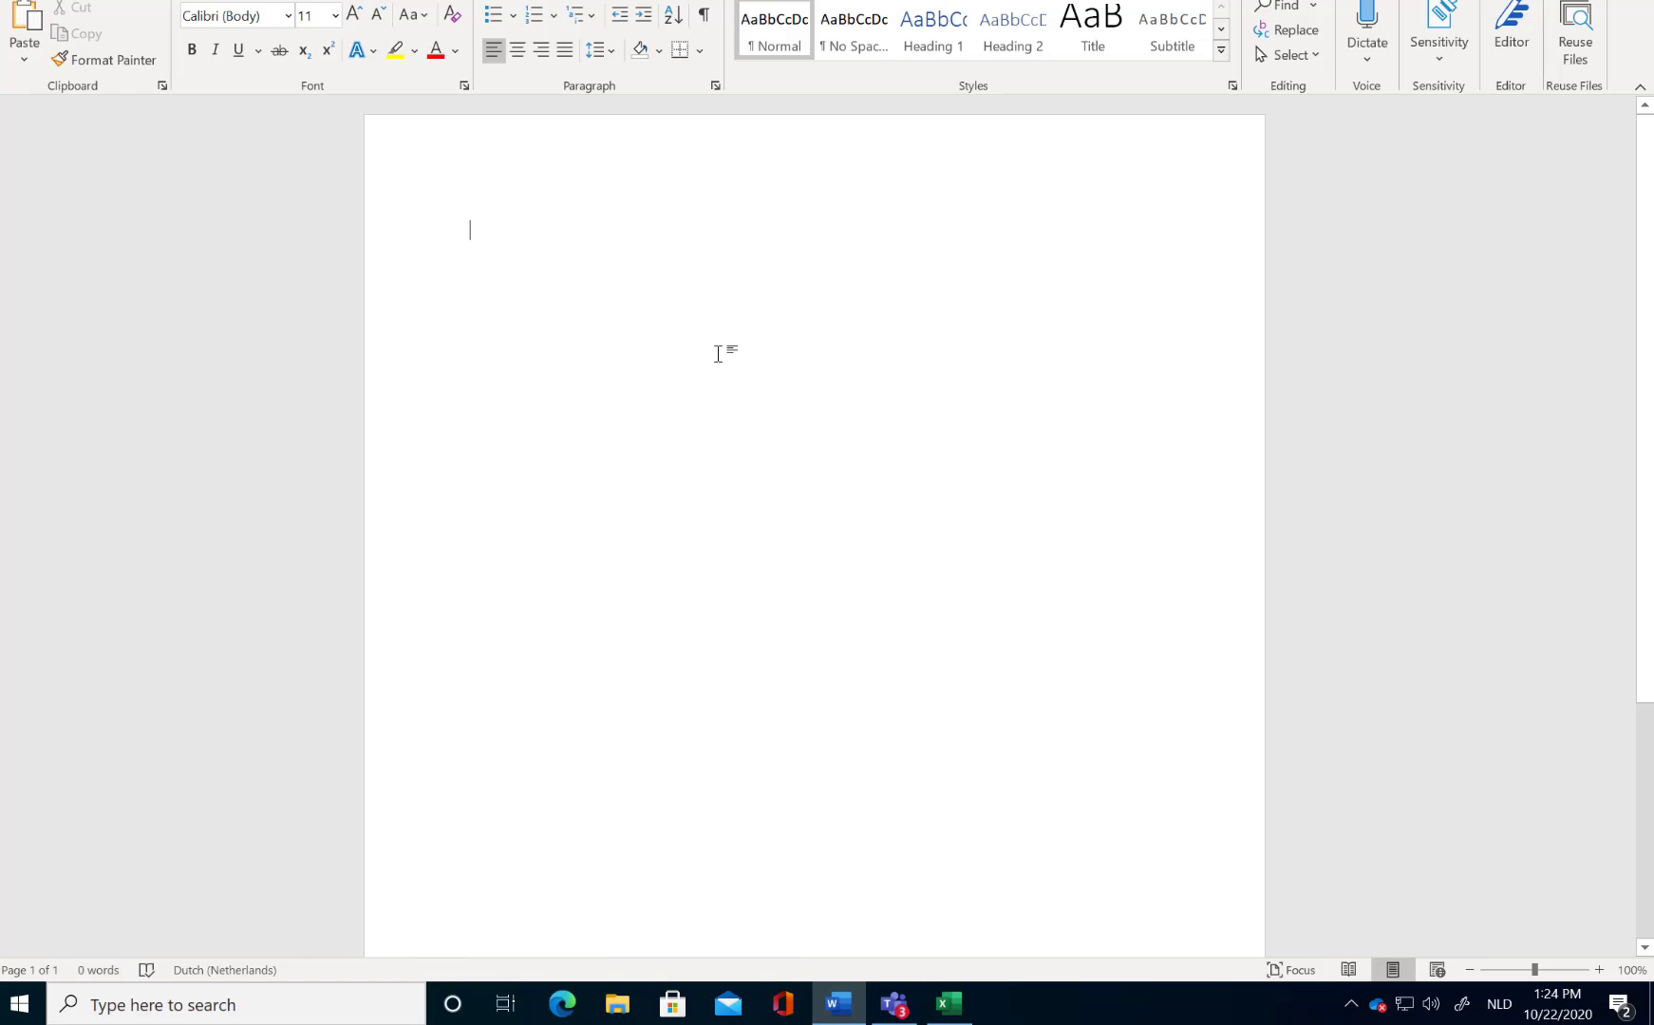
key("ctrl+v")
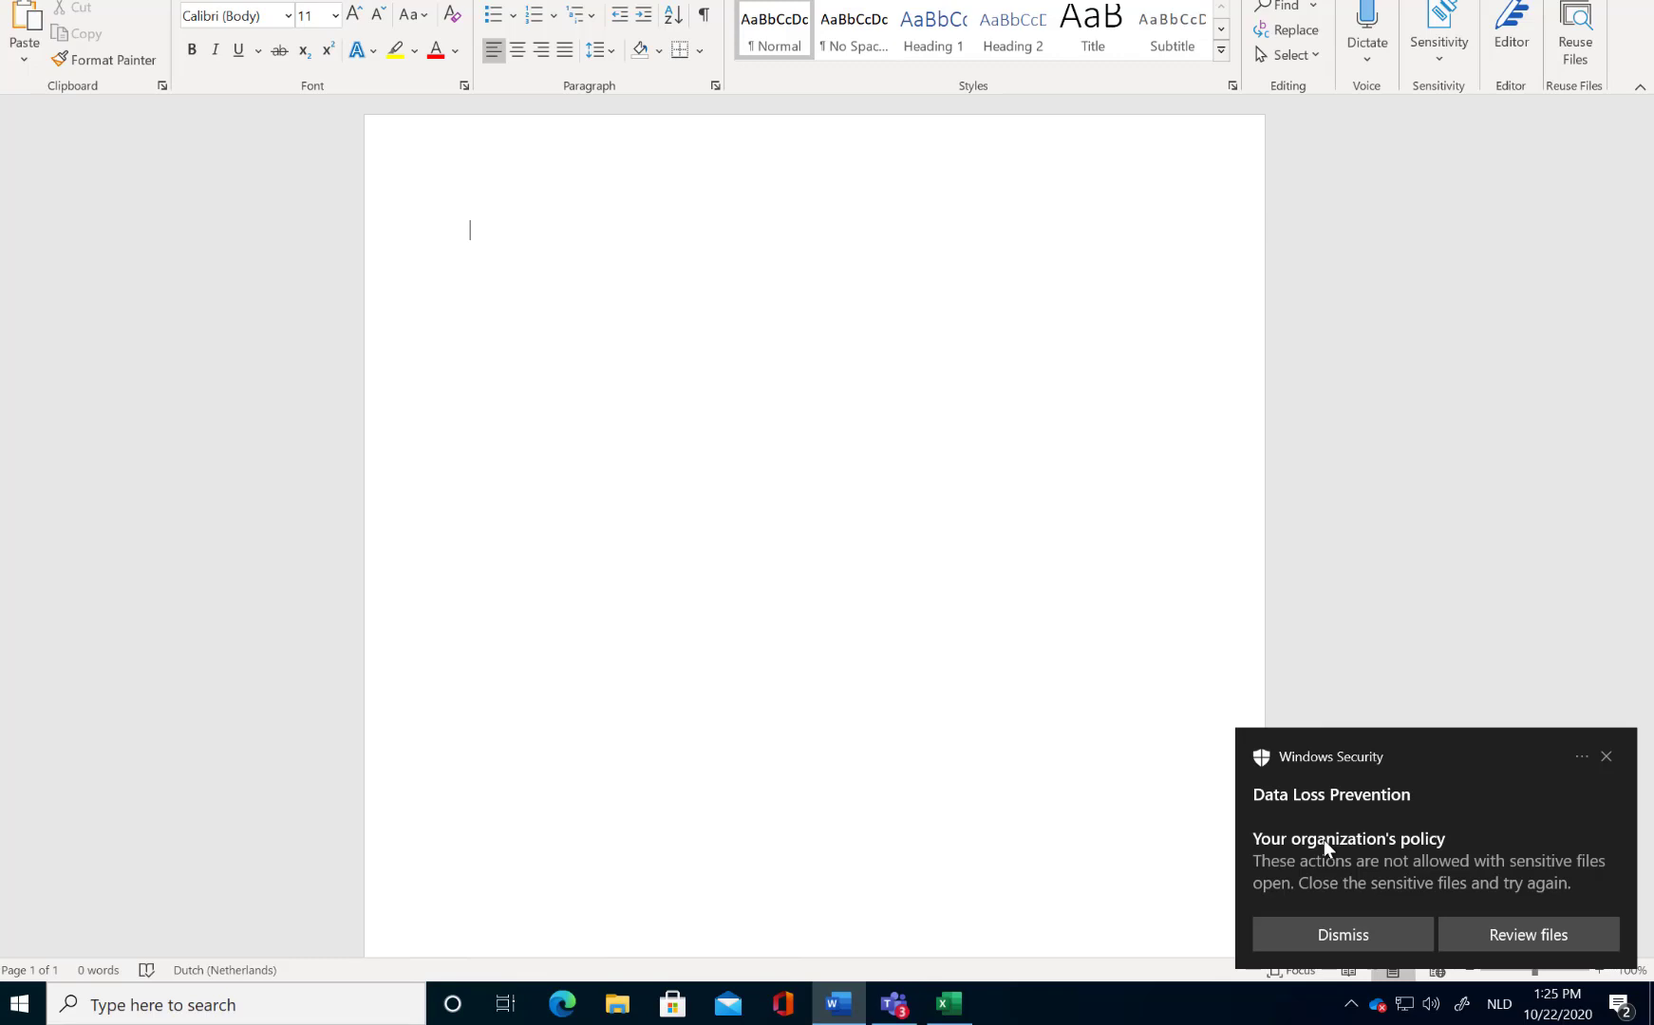
left_click(1333, 932)
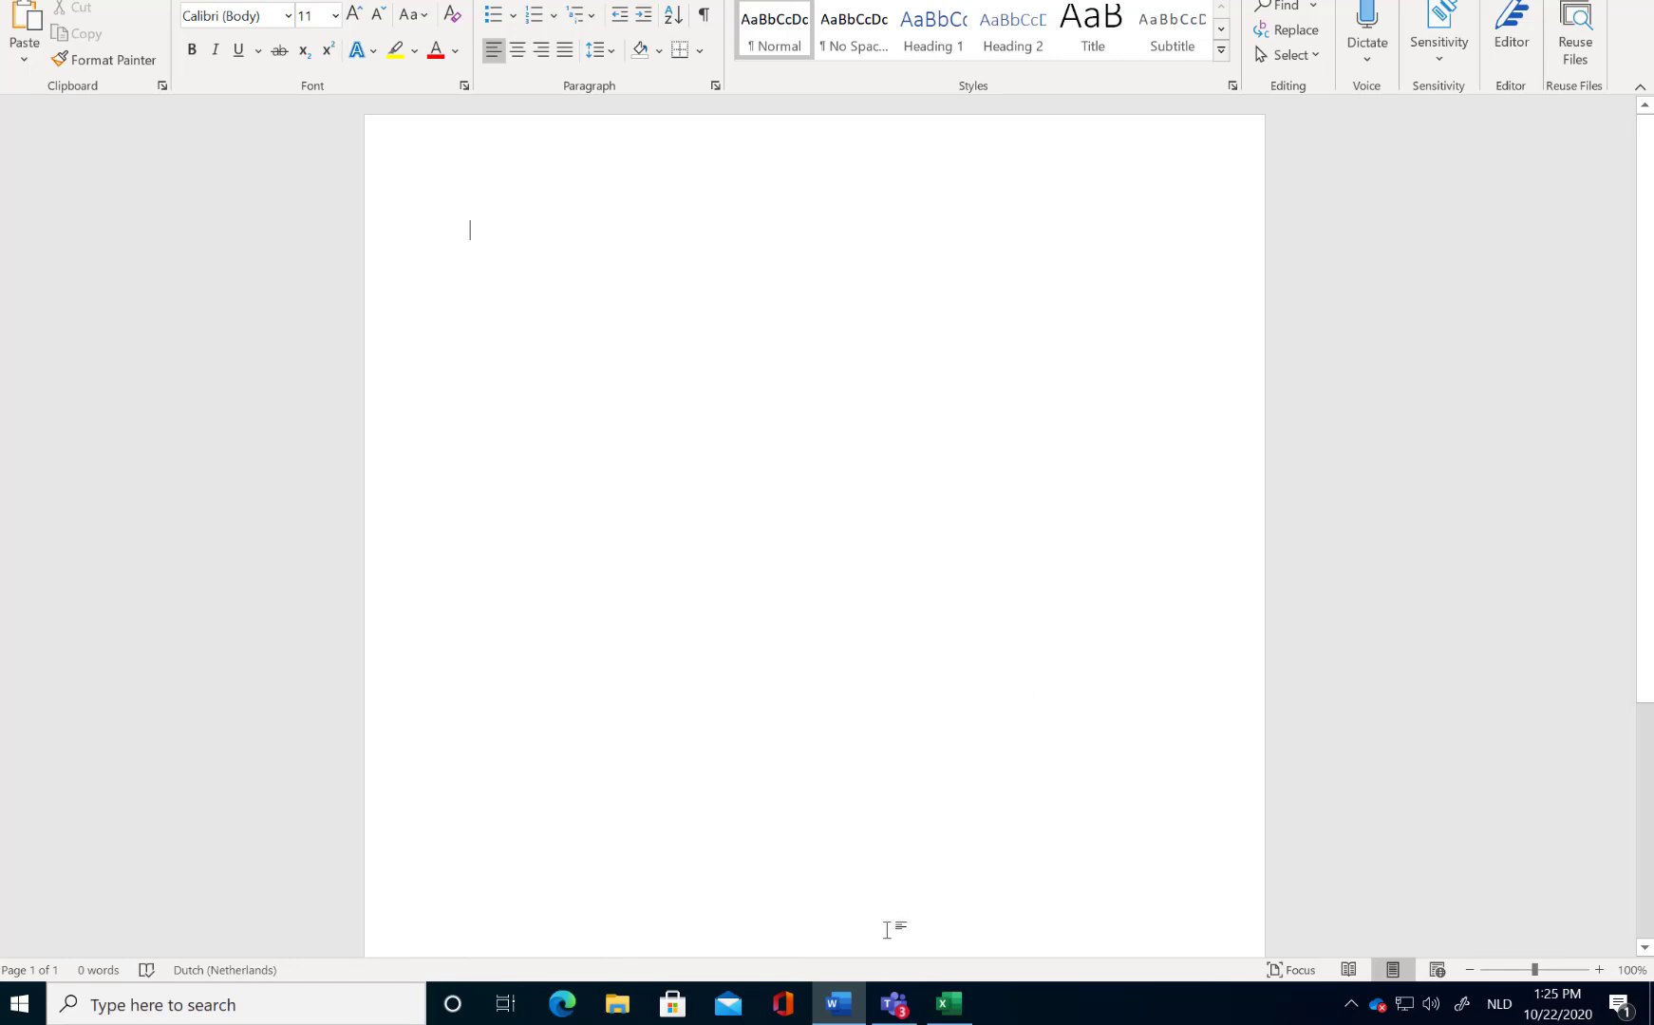
- In Teams, draft a formatted new conversation in Design test's General channel reading "Hi there," and "Can this be shared?", and dismiss the security notification
left_click(902, 1006)
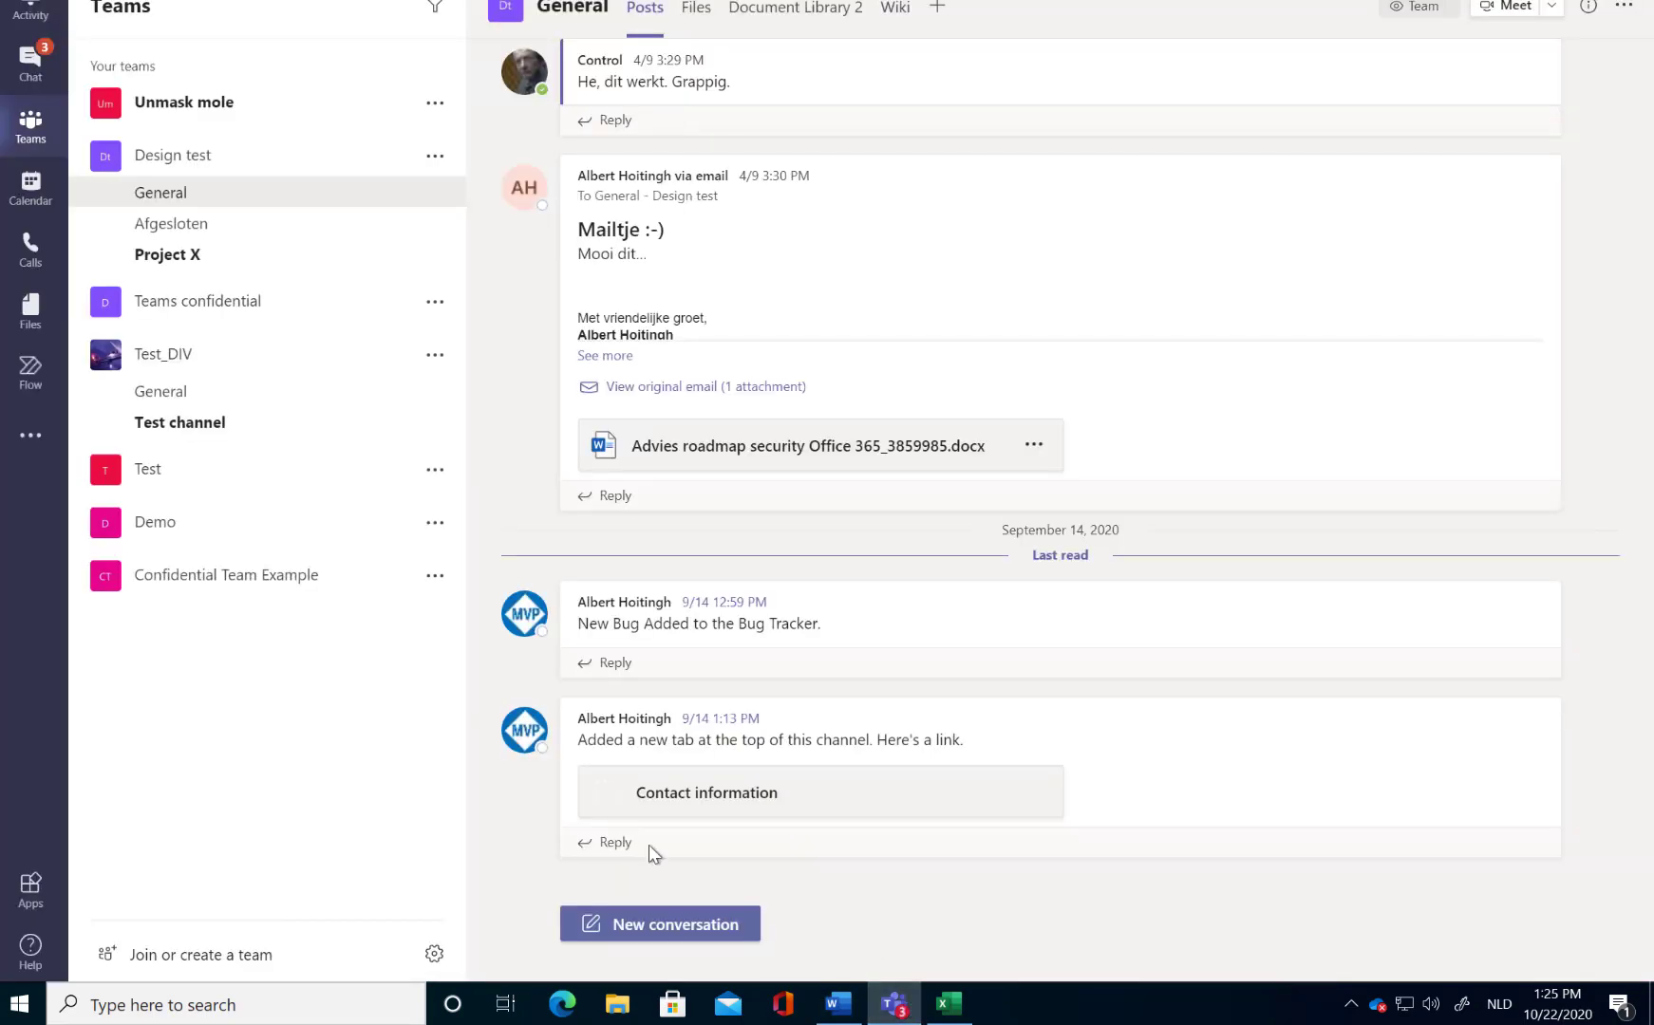
left_click(649, 936)
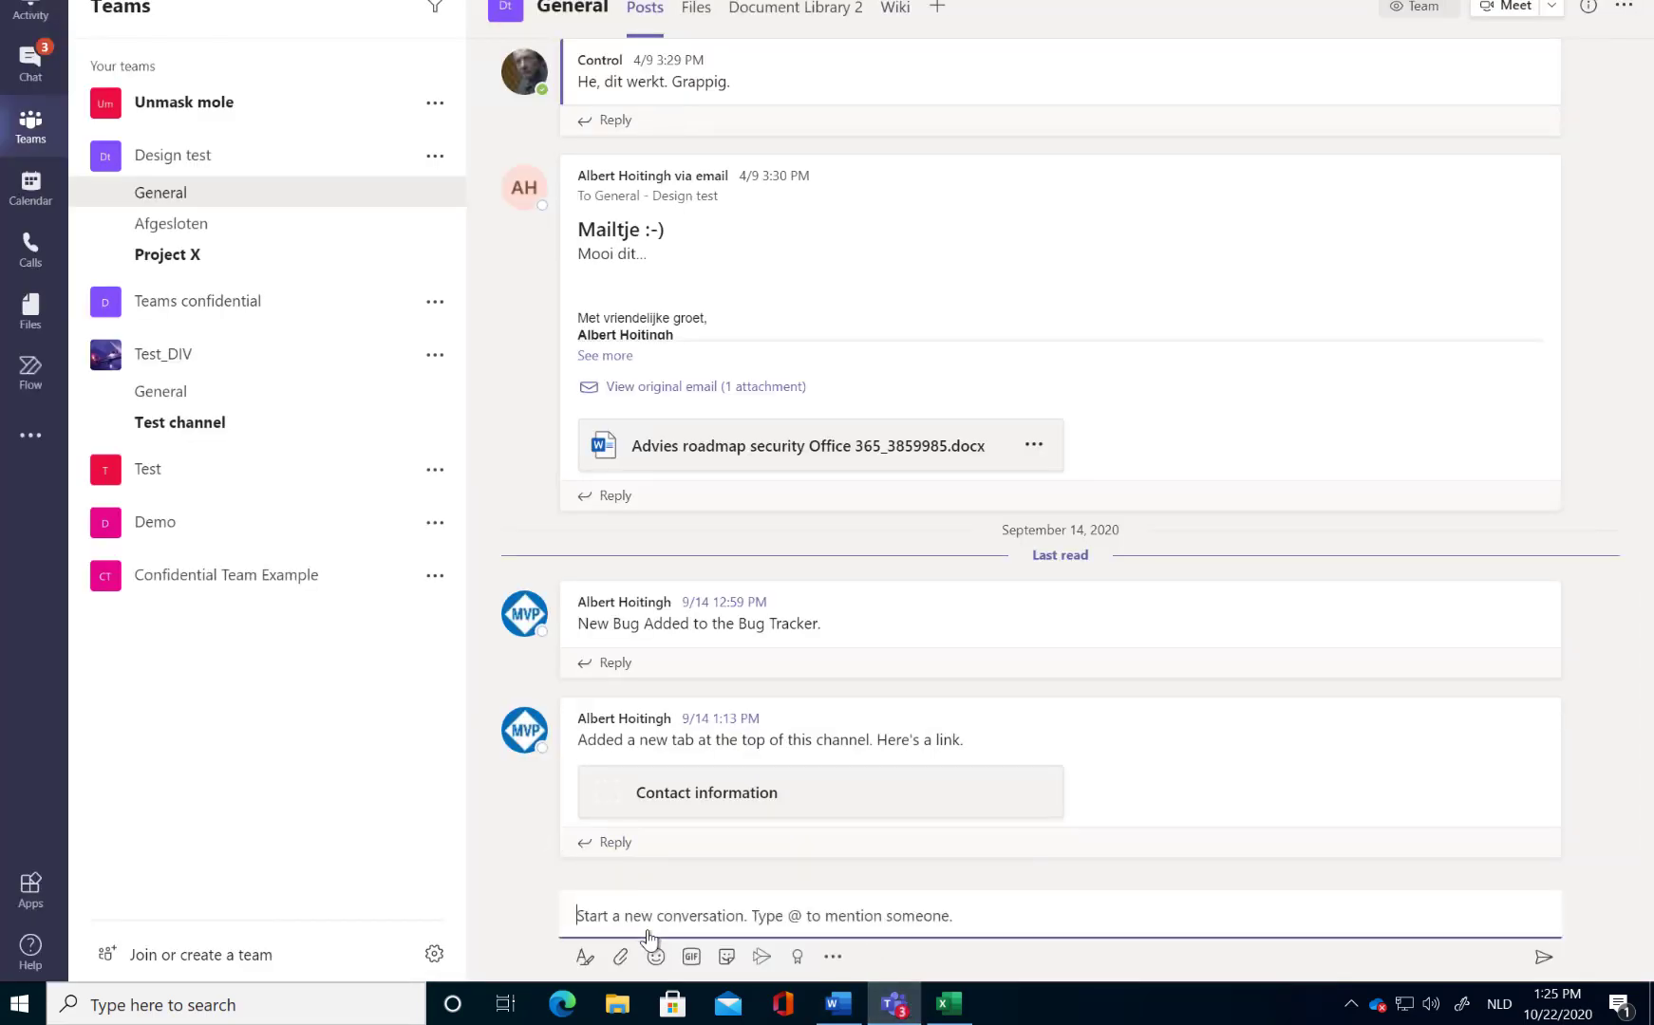
left_click(585, 957)
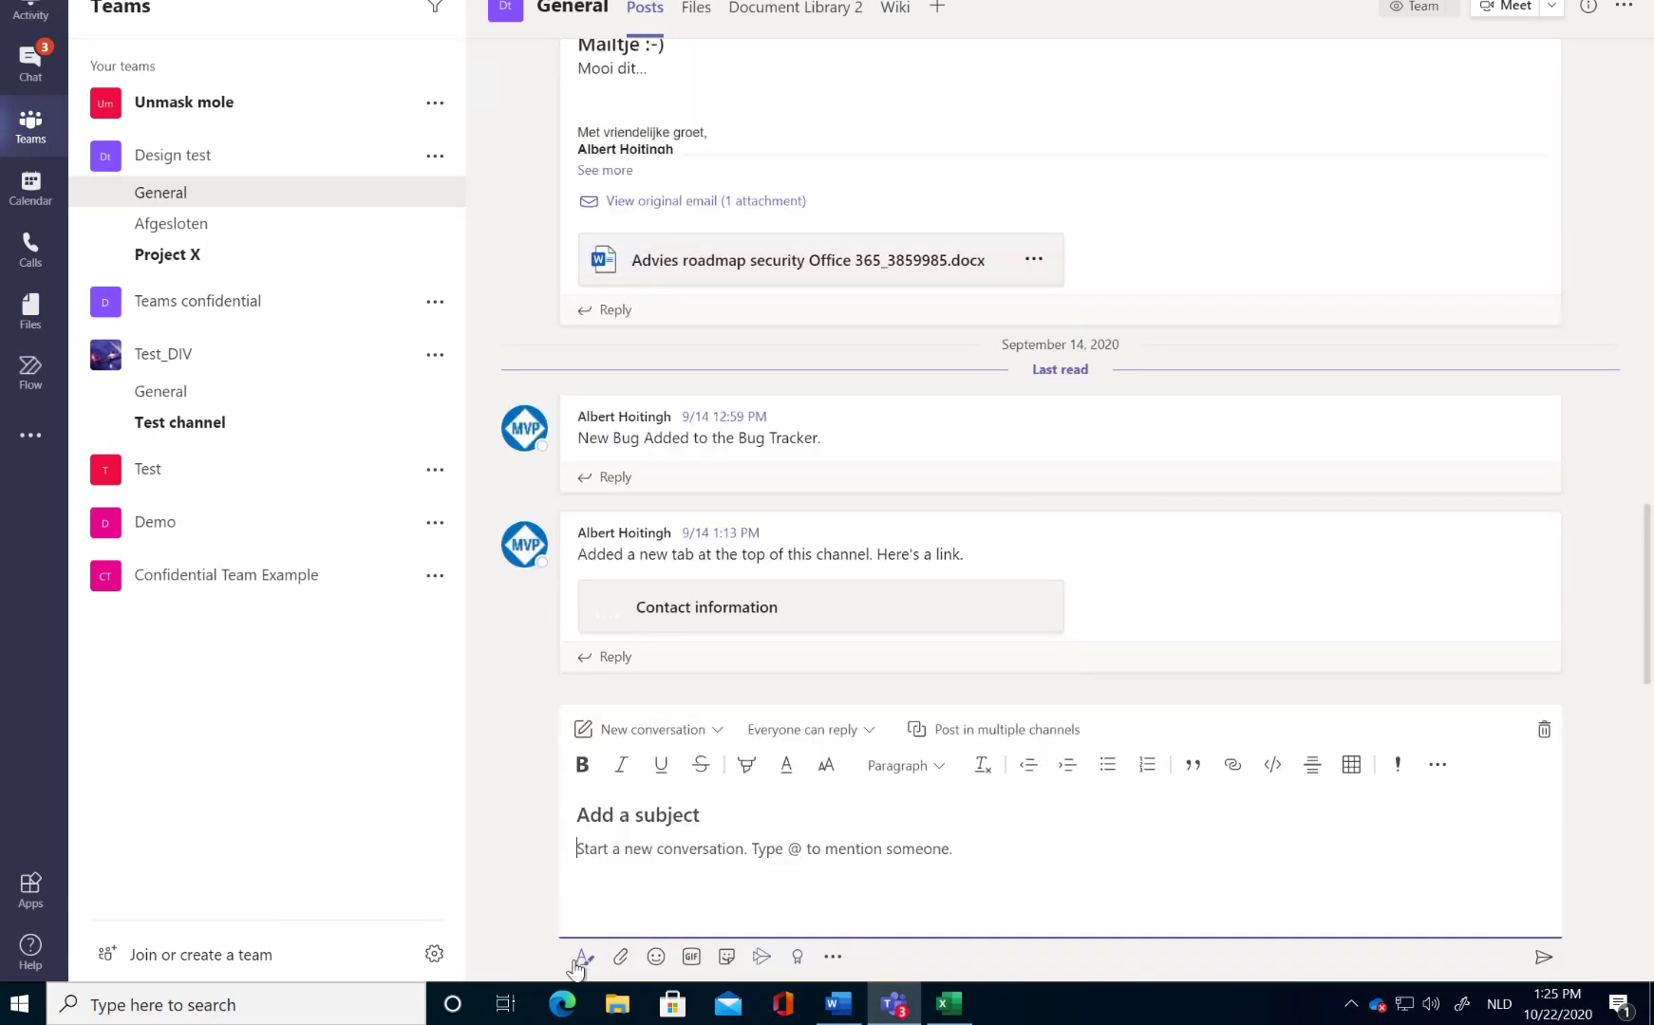
left_click(645, 856)
type("S")
type("Hi there")
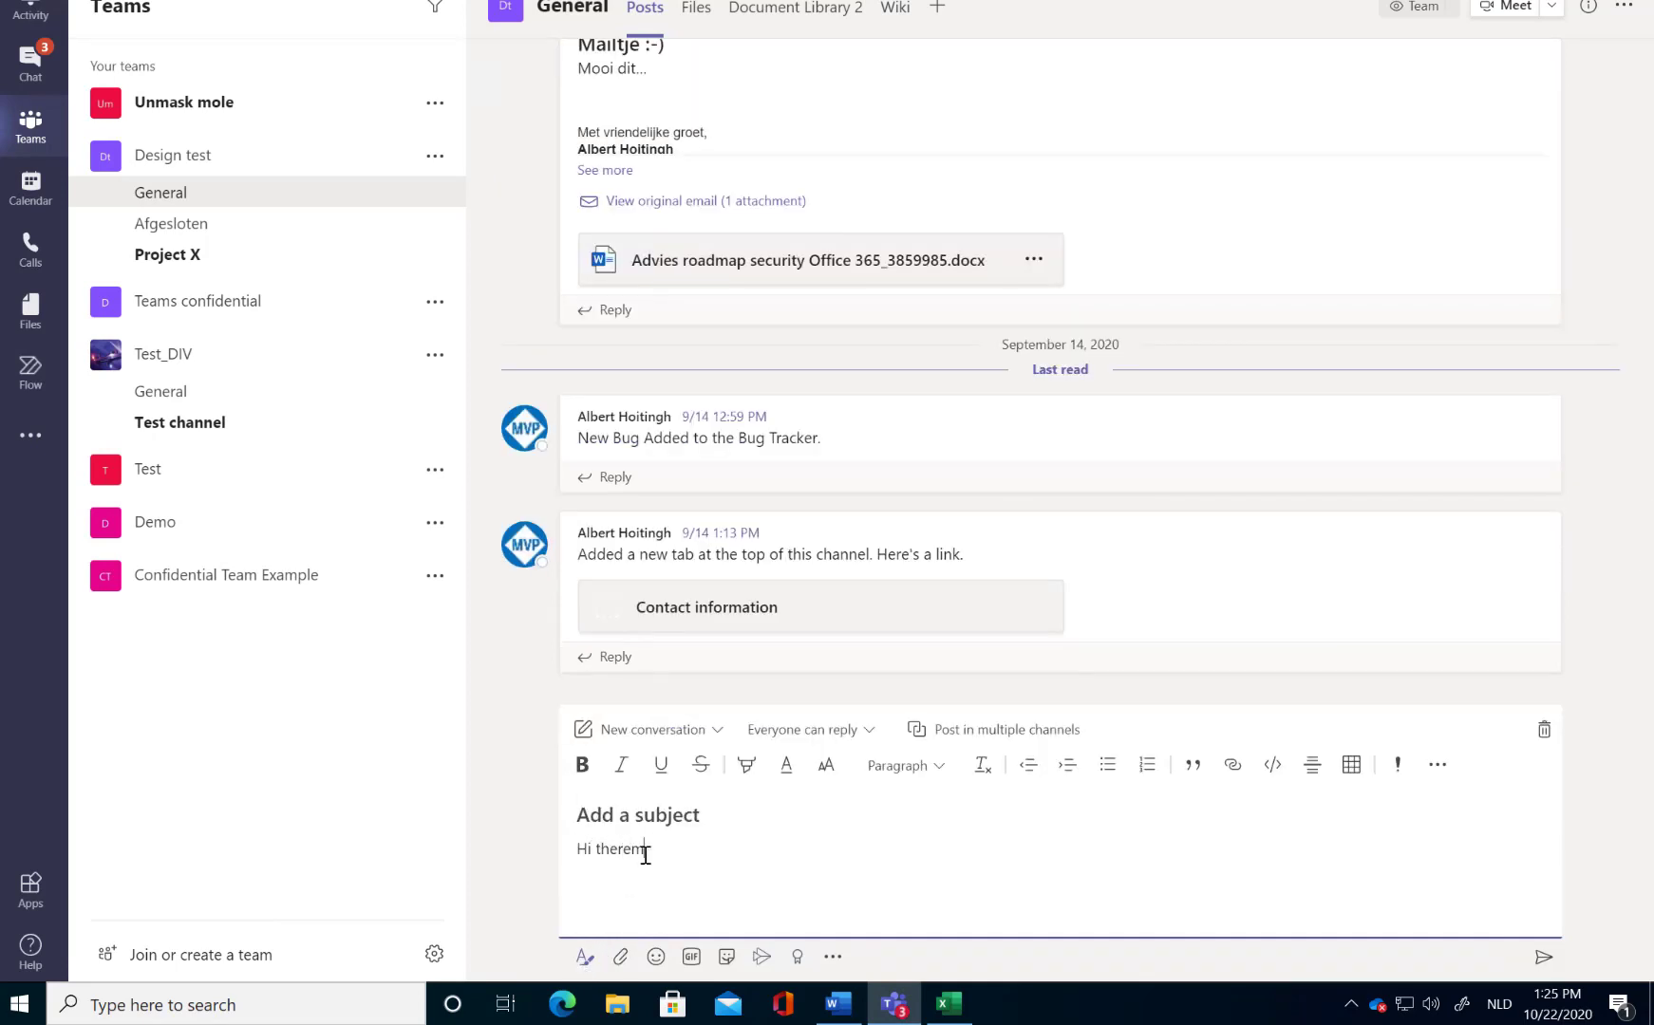
type("m")
key("BackSpace")
key("Return")
type("Can this be shared?")
key("Return")
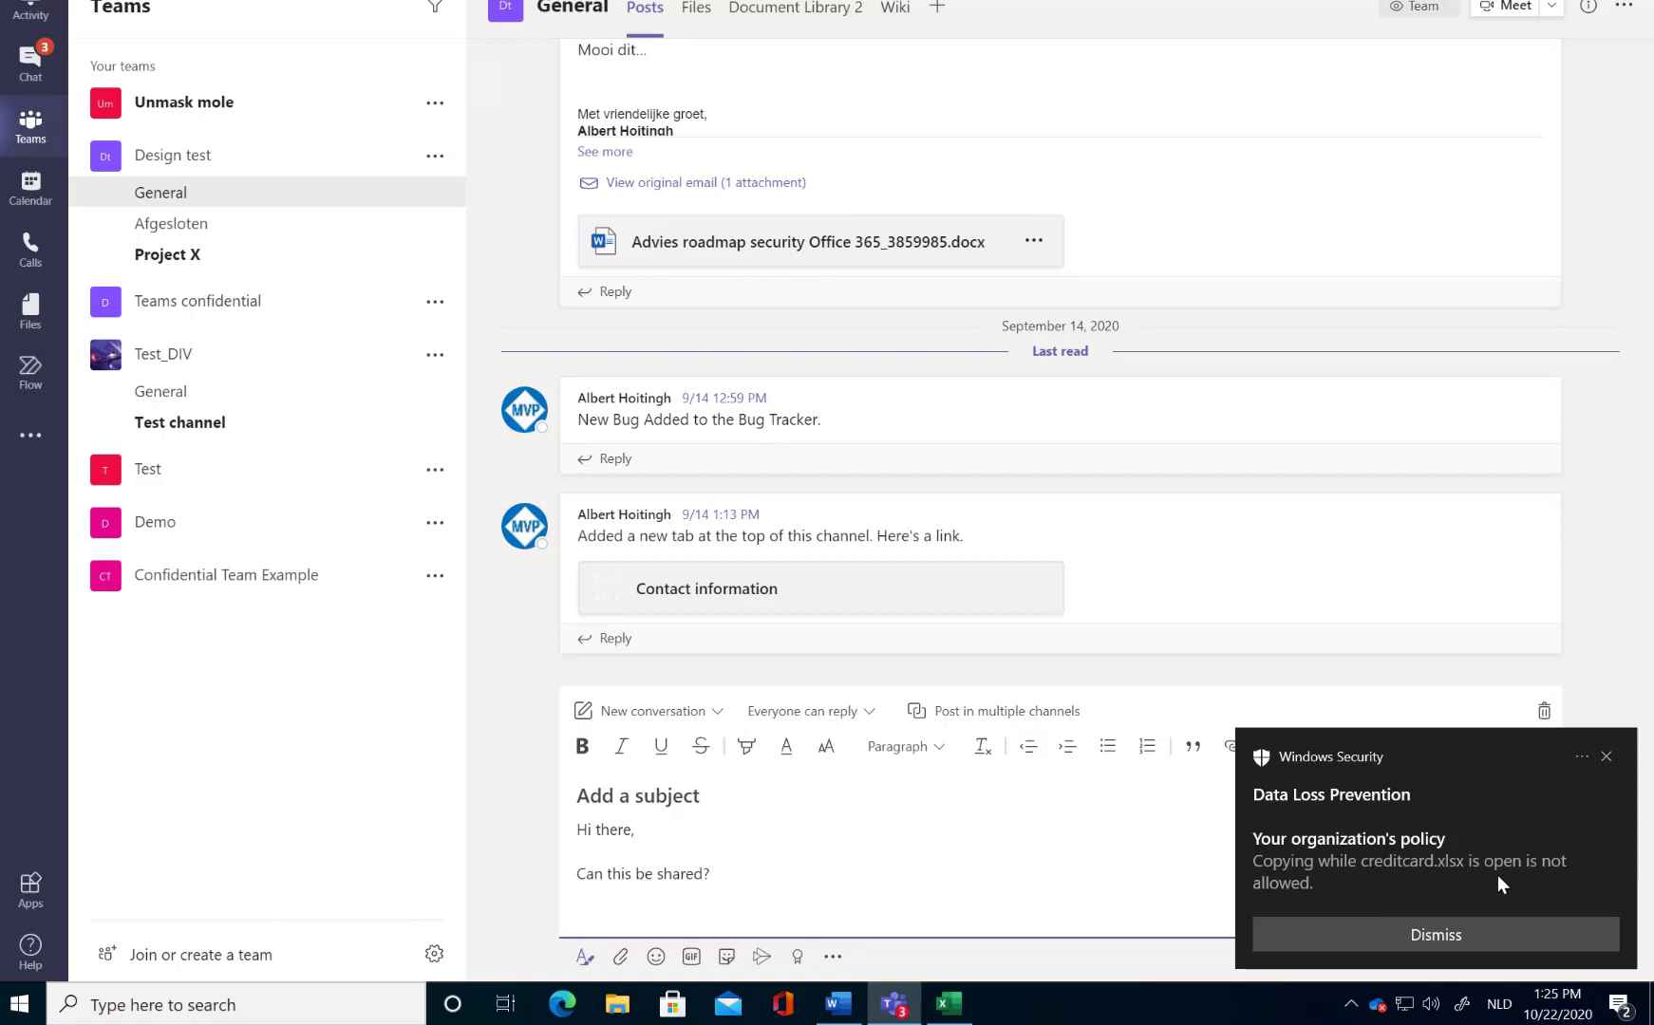
left_click(1439, 932)
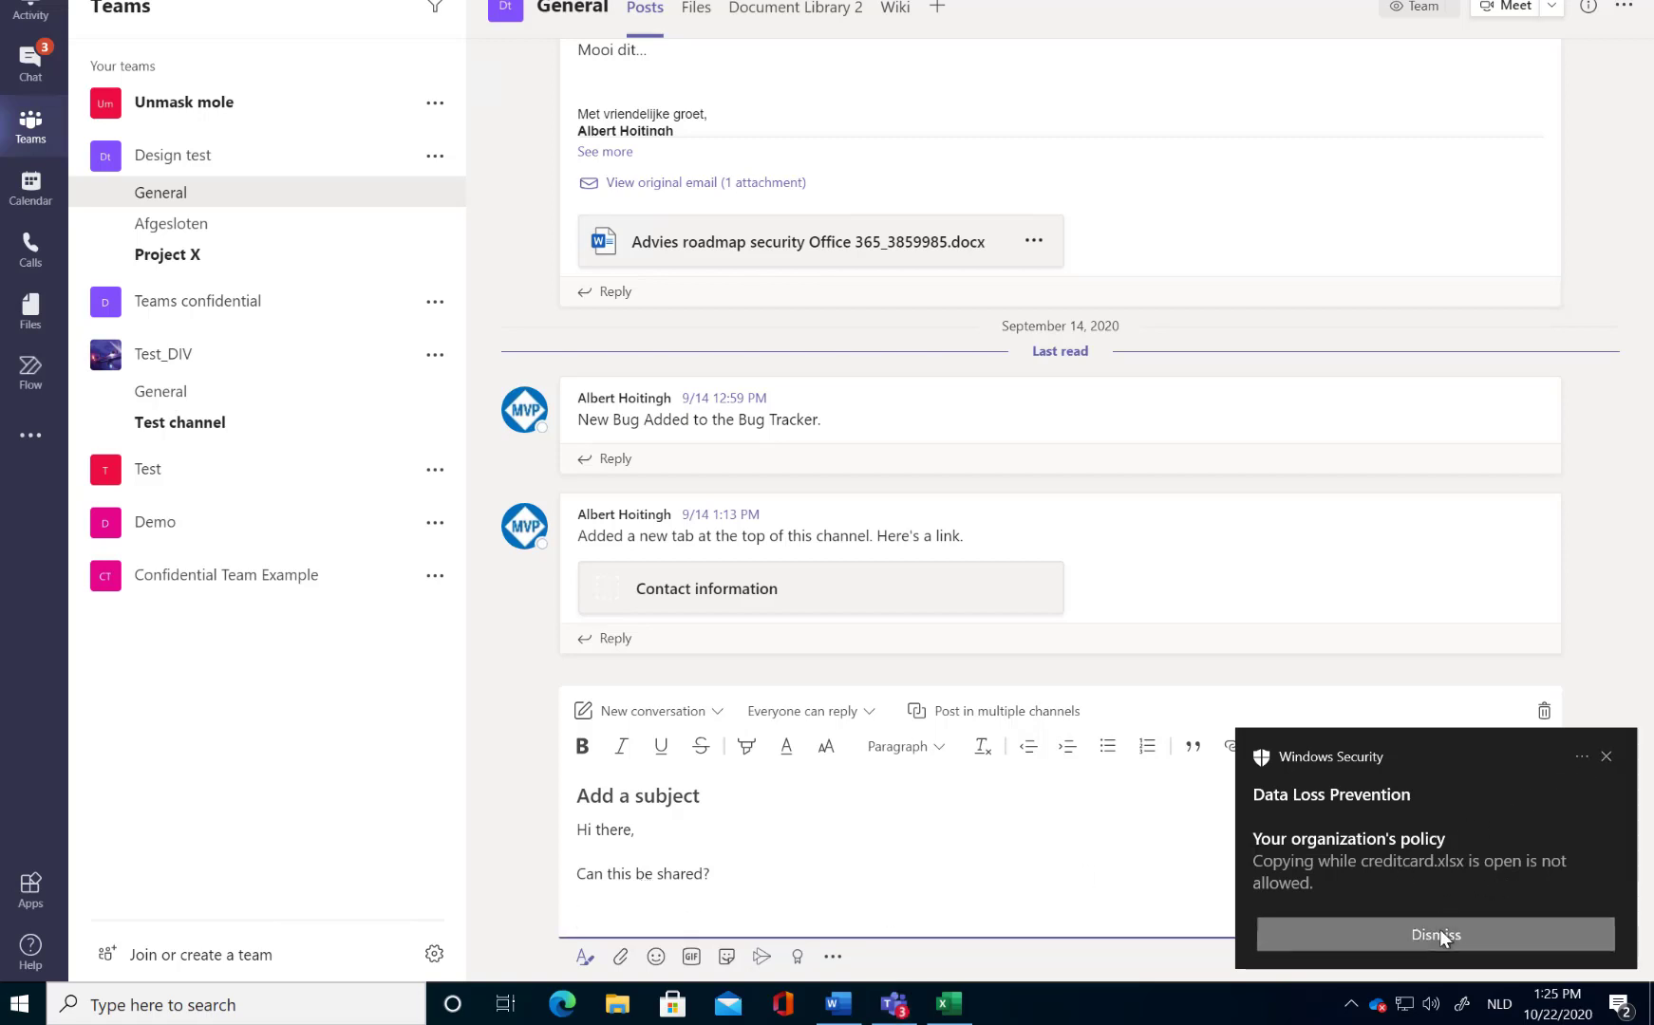
- Close the creditcard workbook and start a new line below the question in the Teams draft
left_click(948, 1004)
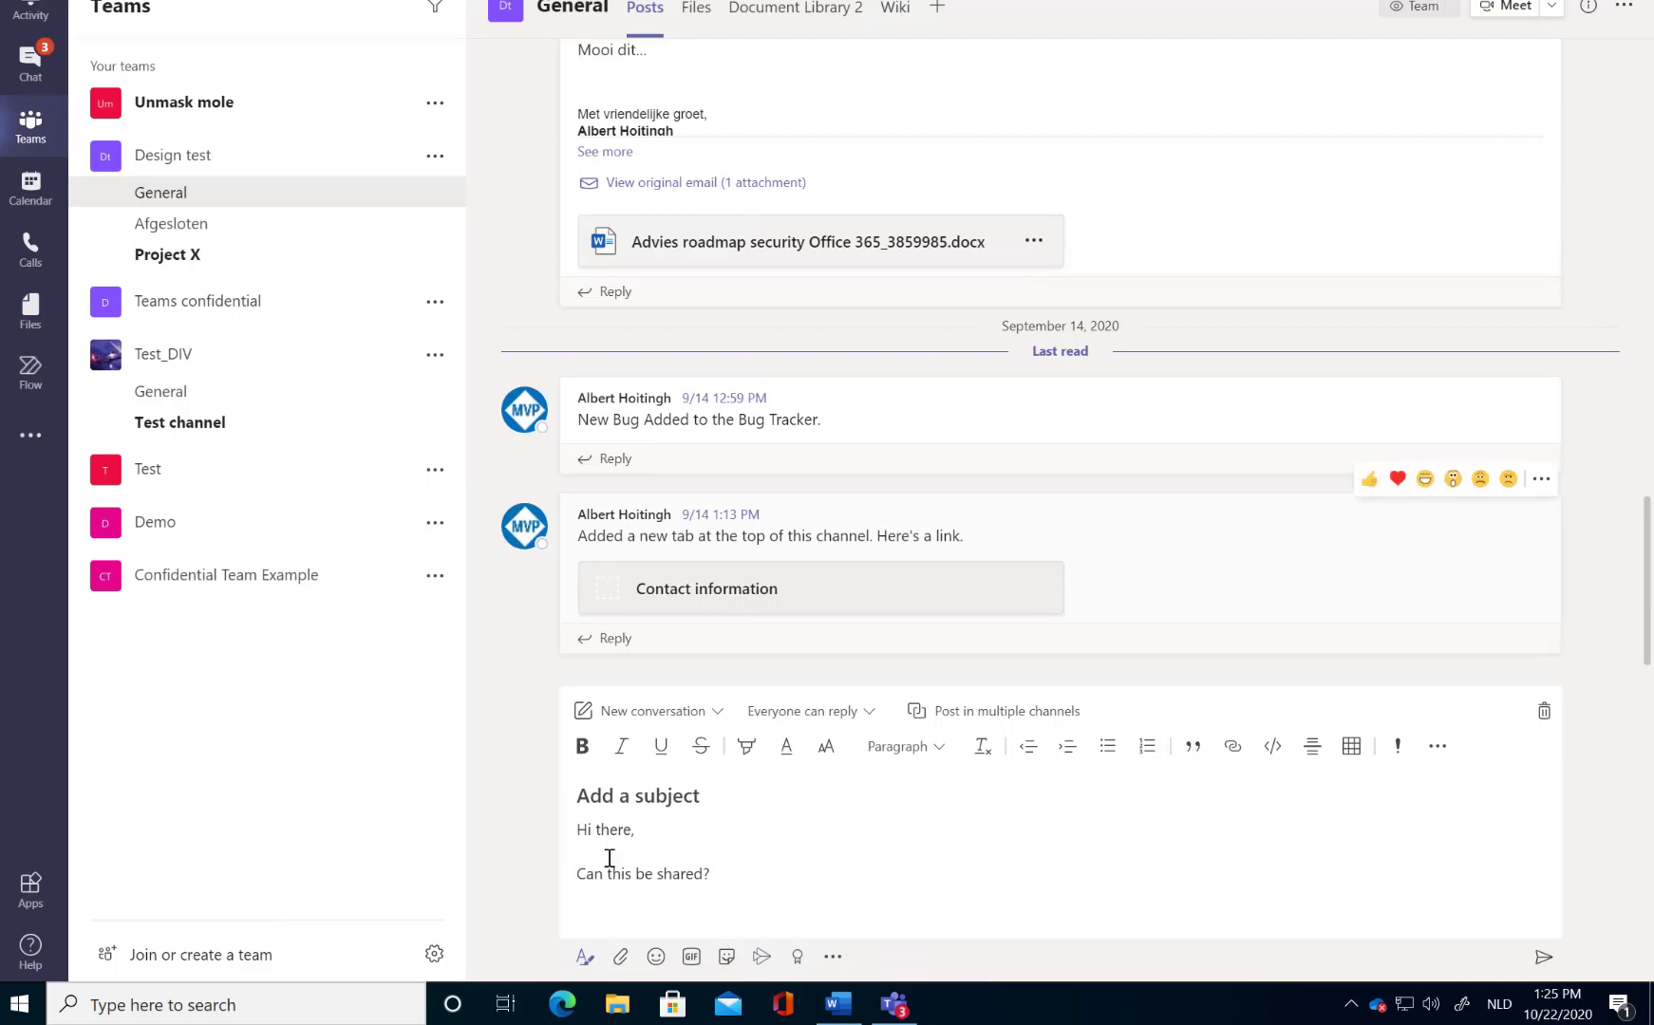
left_click(728, 876)
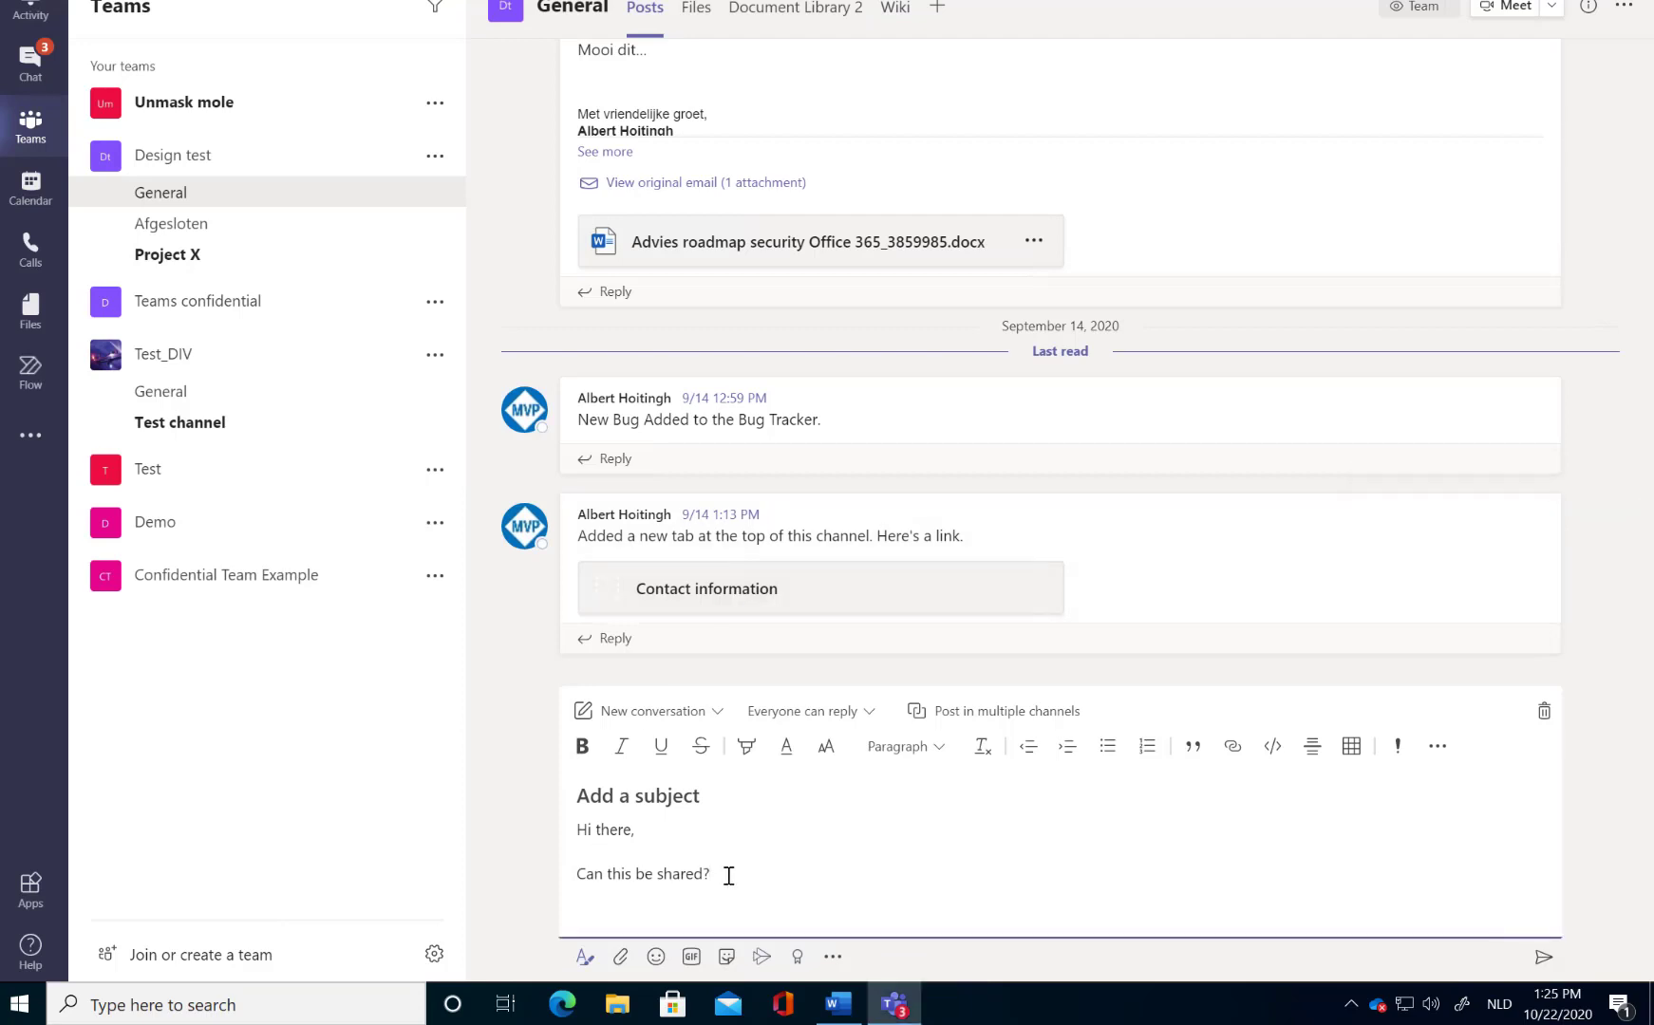
key("Return")
key("Return")
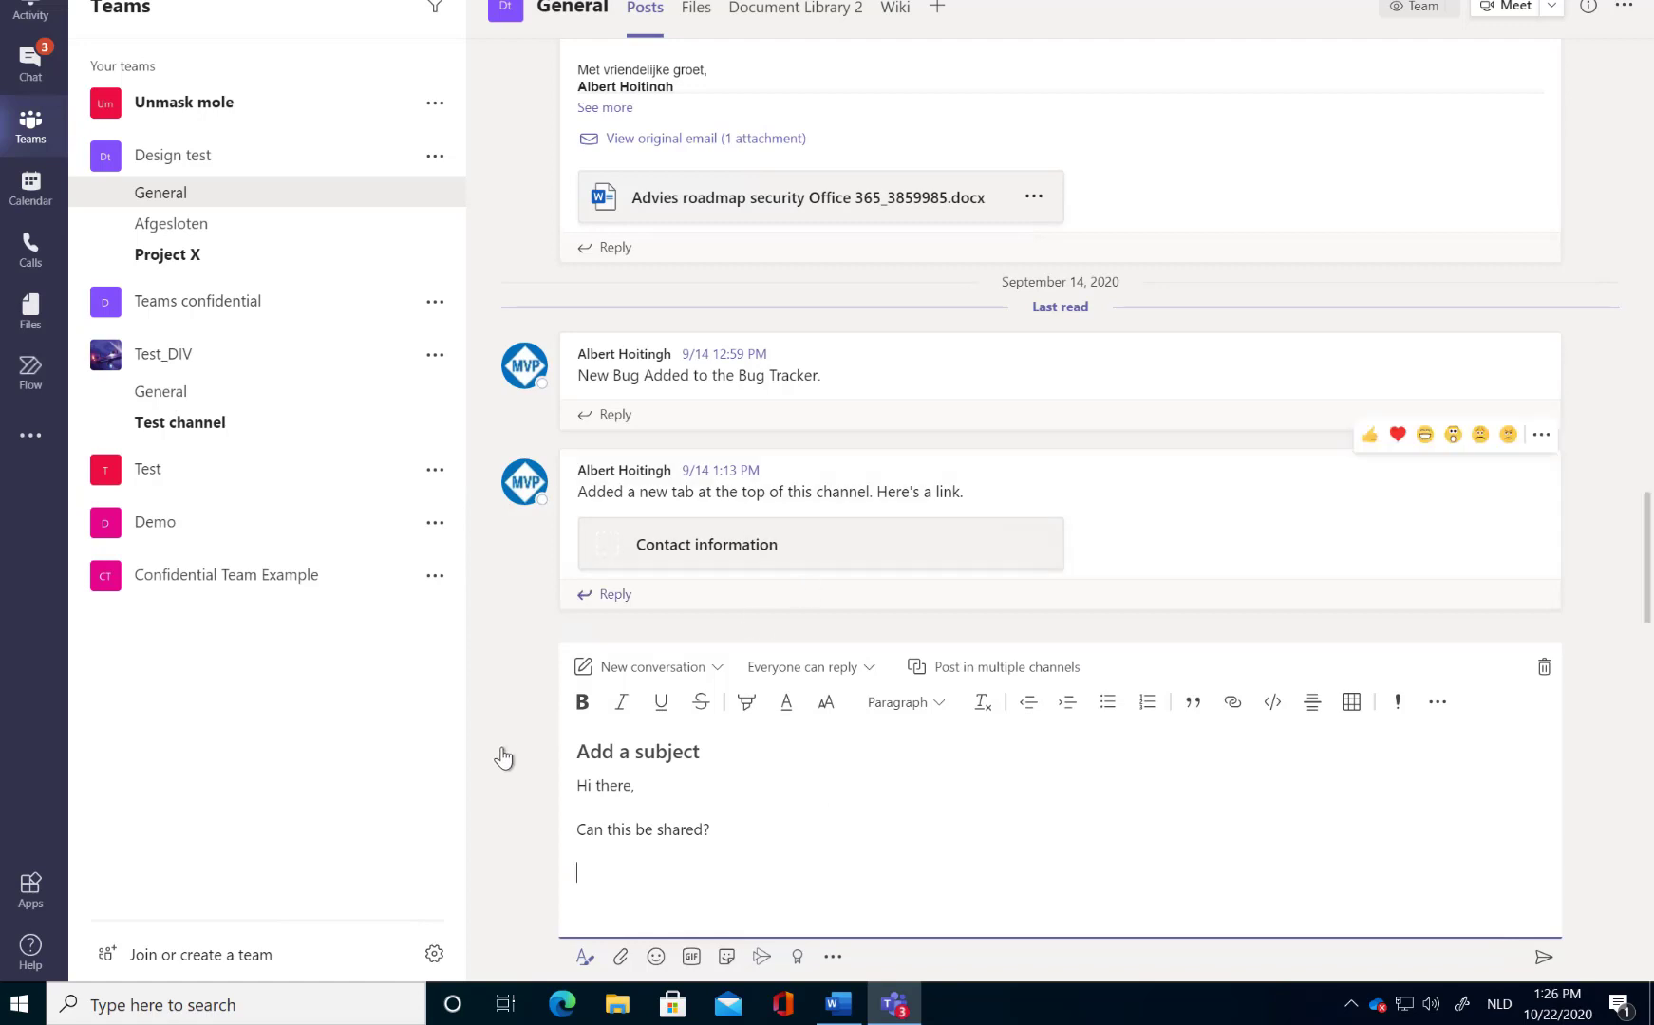
left_click(214, 1003)
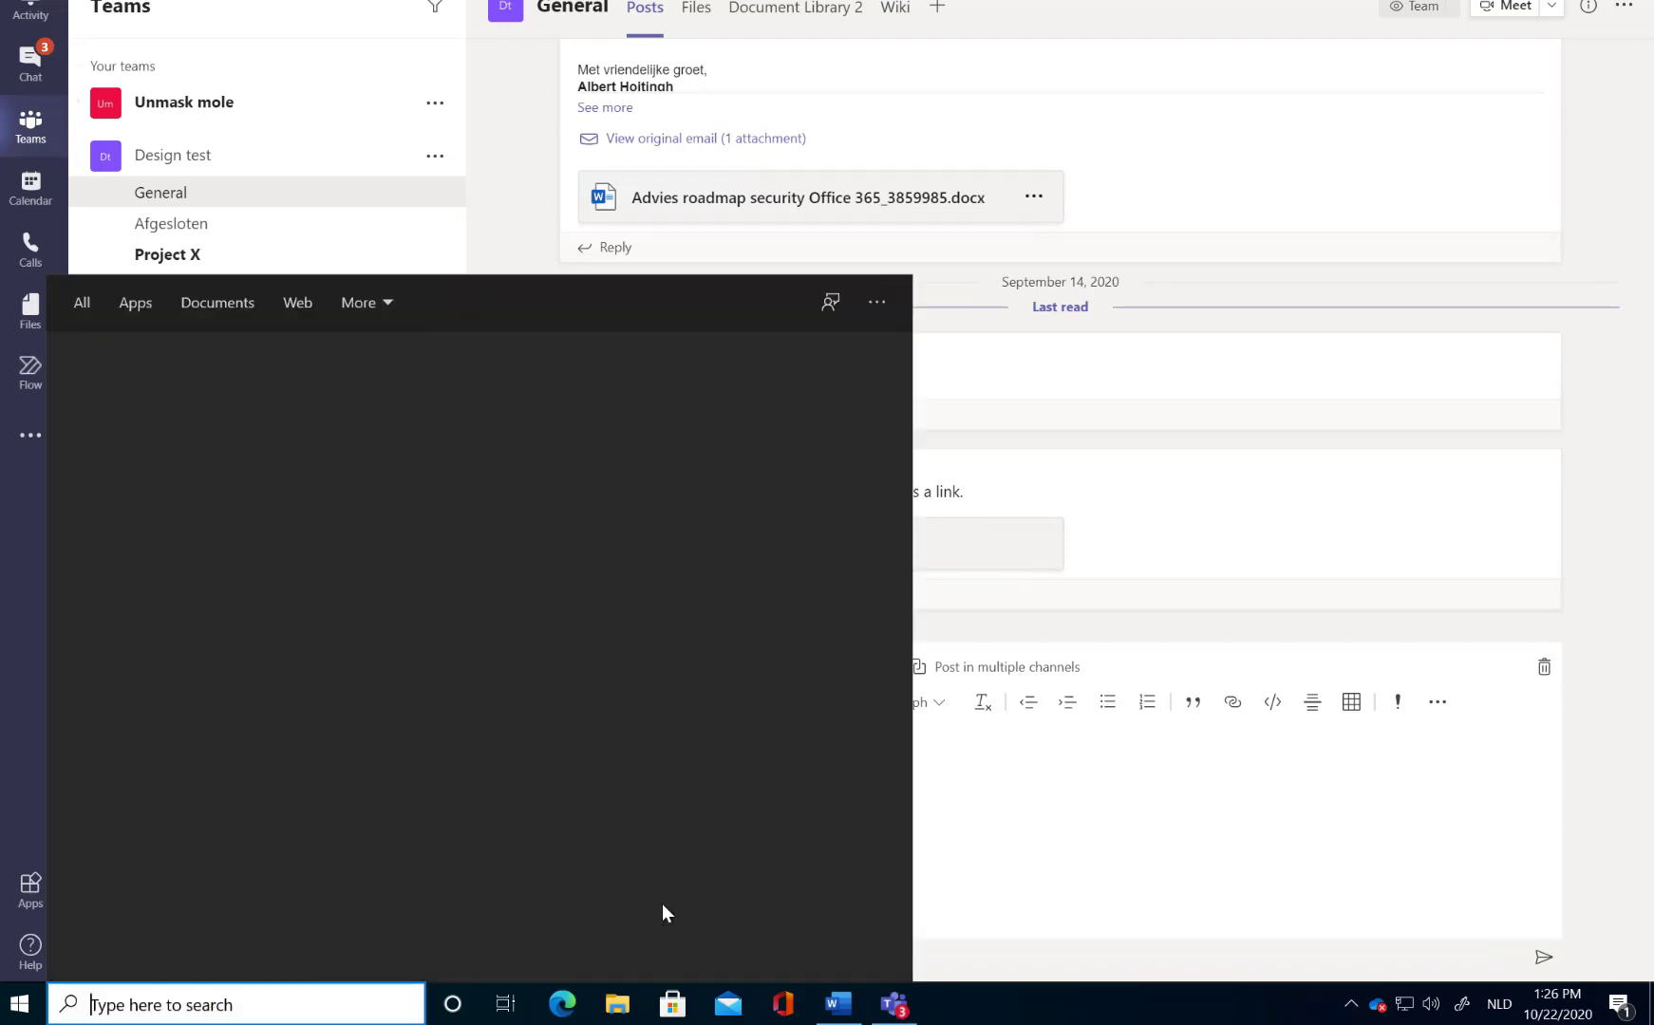
left_click(1038, 829)
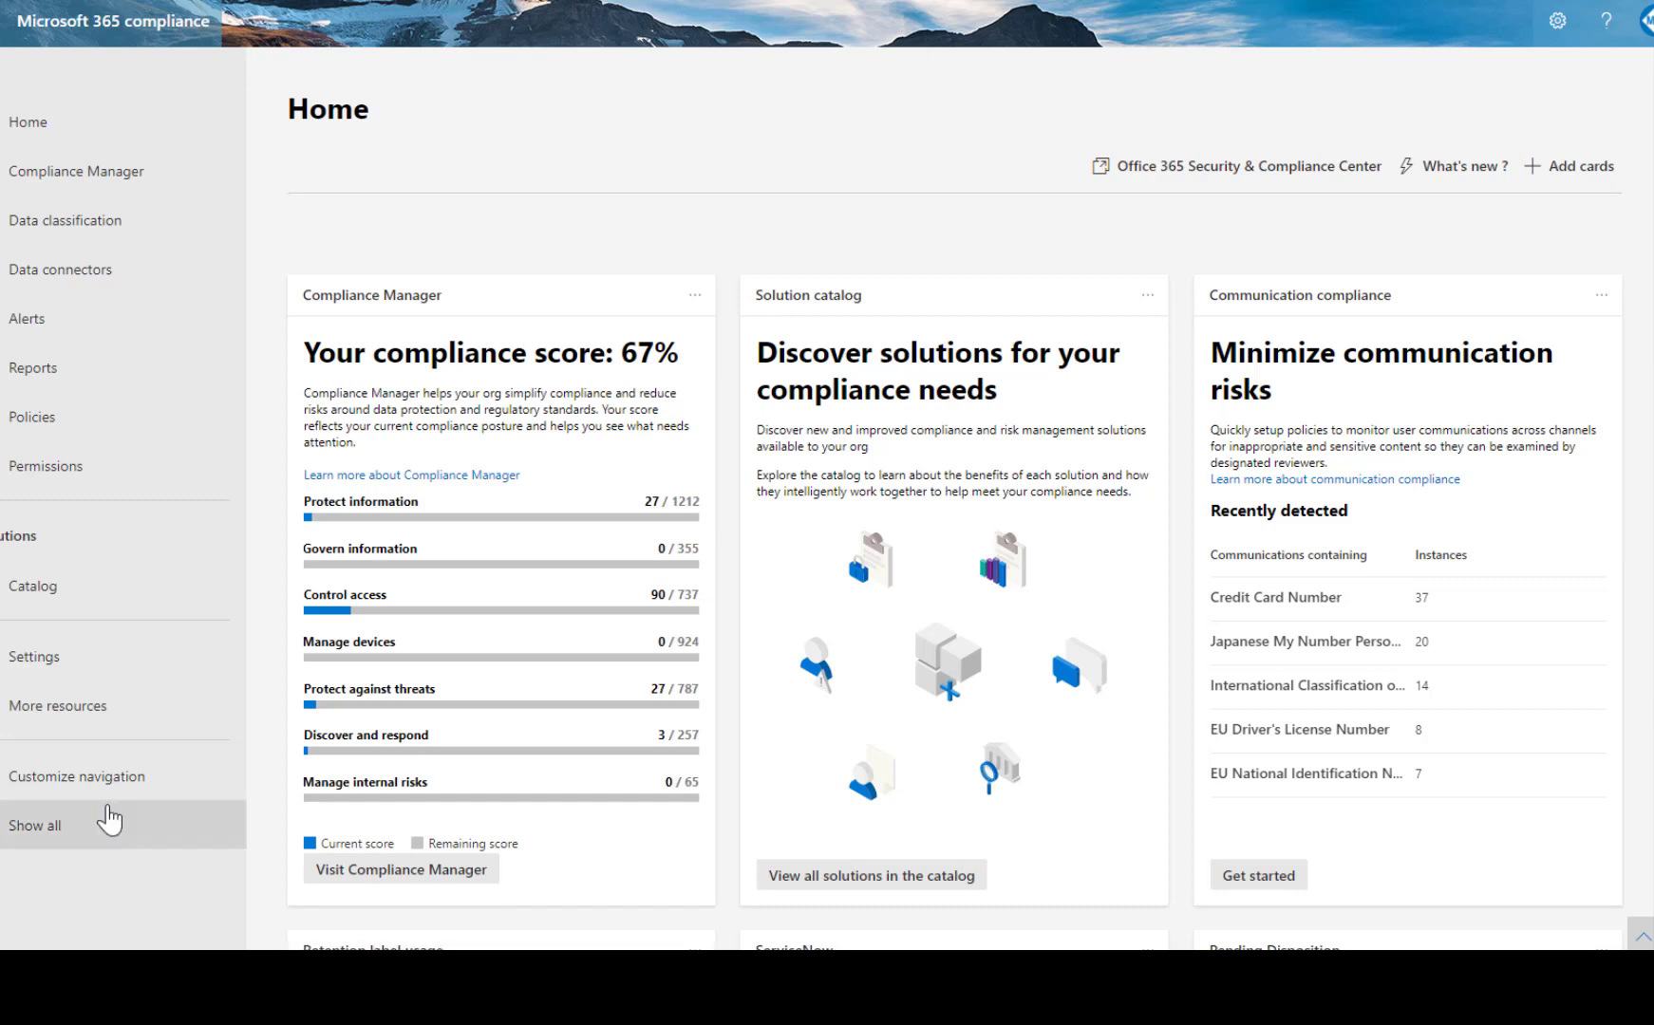
- In Microsoft 365 compliance, open the Device onboarding (preview) settings and examine the list of onboarded devices
left_click(42, 668)
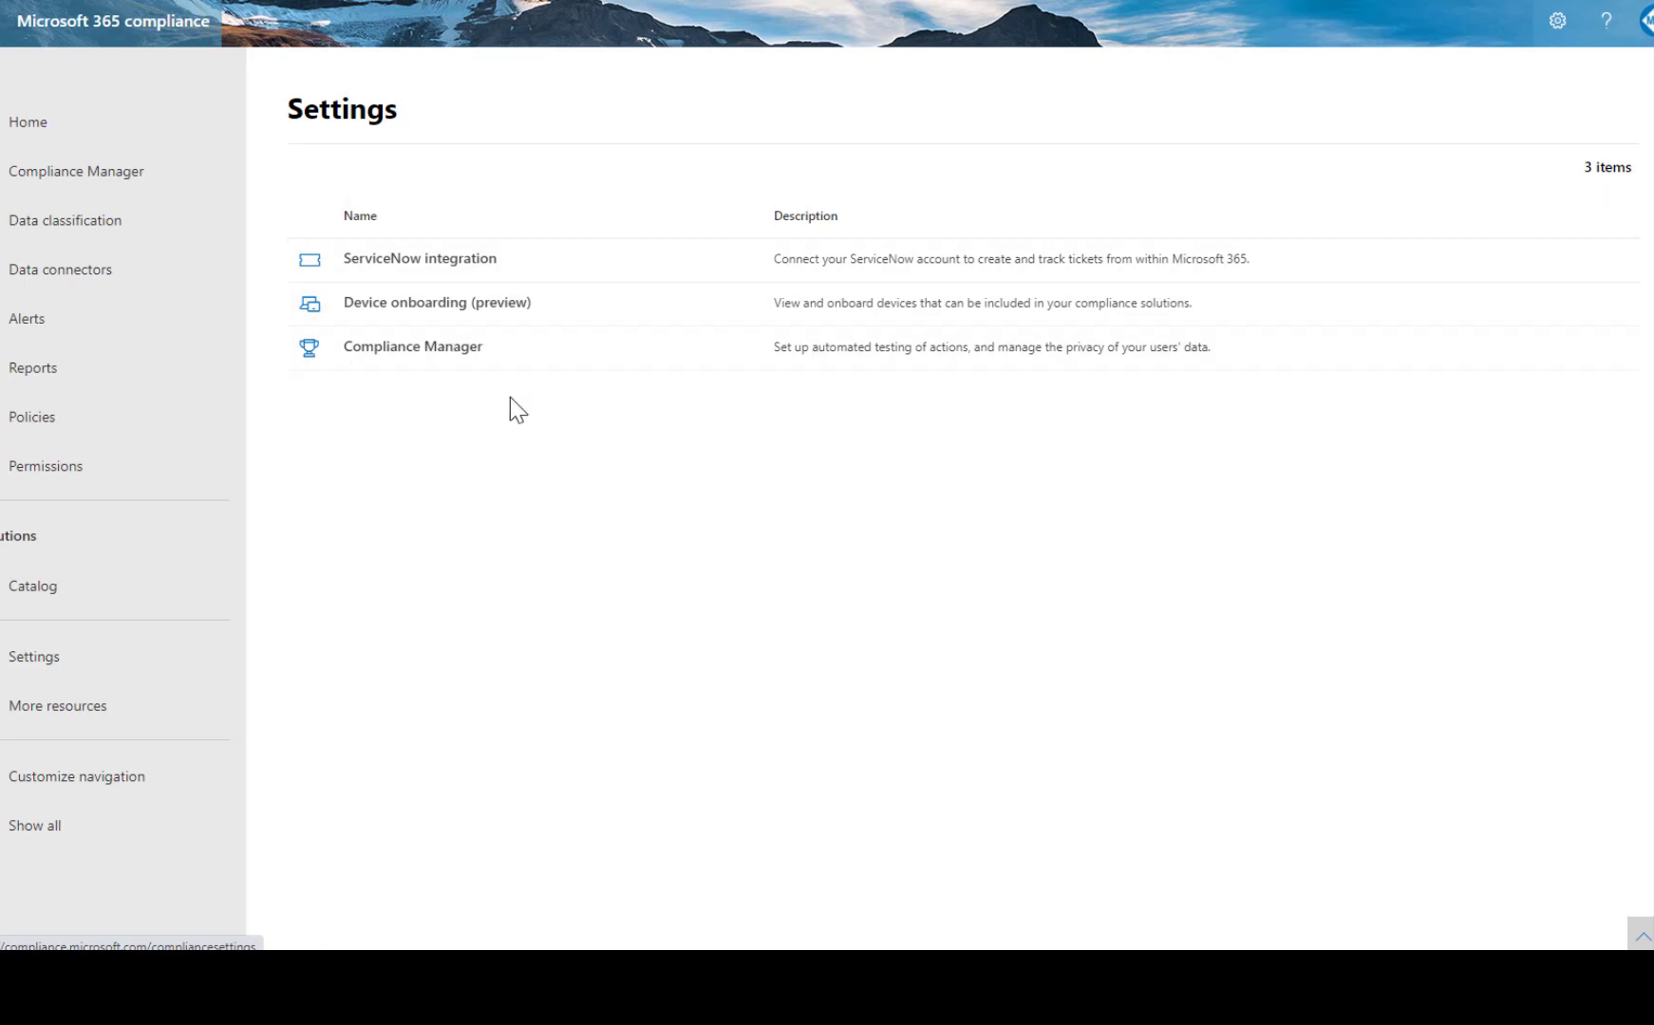
left_click(448, 304)
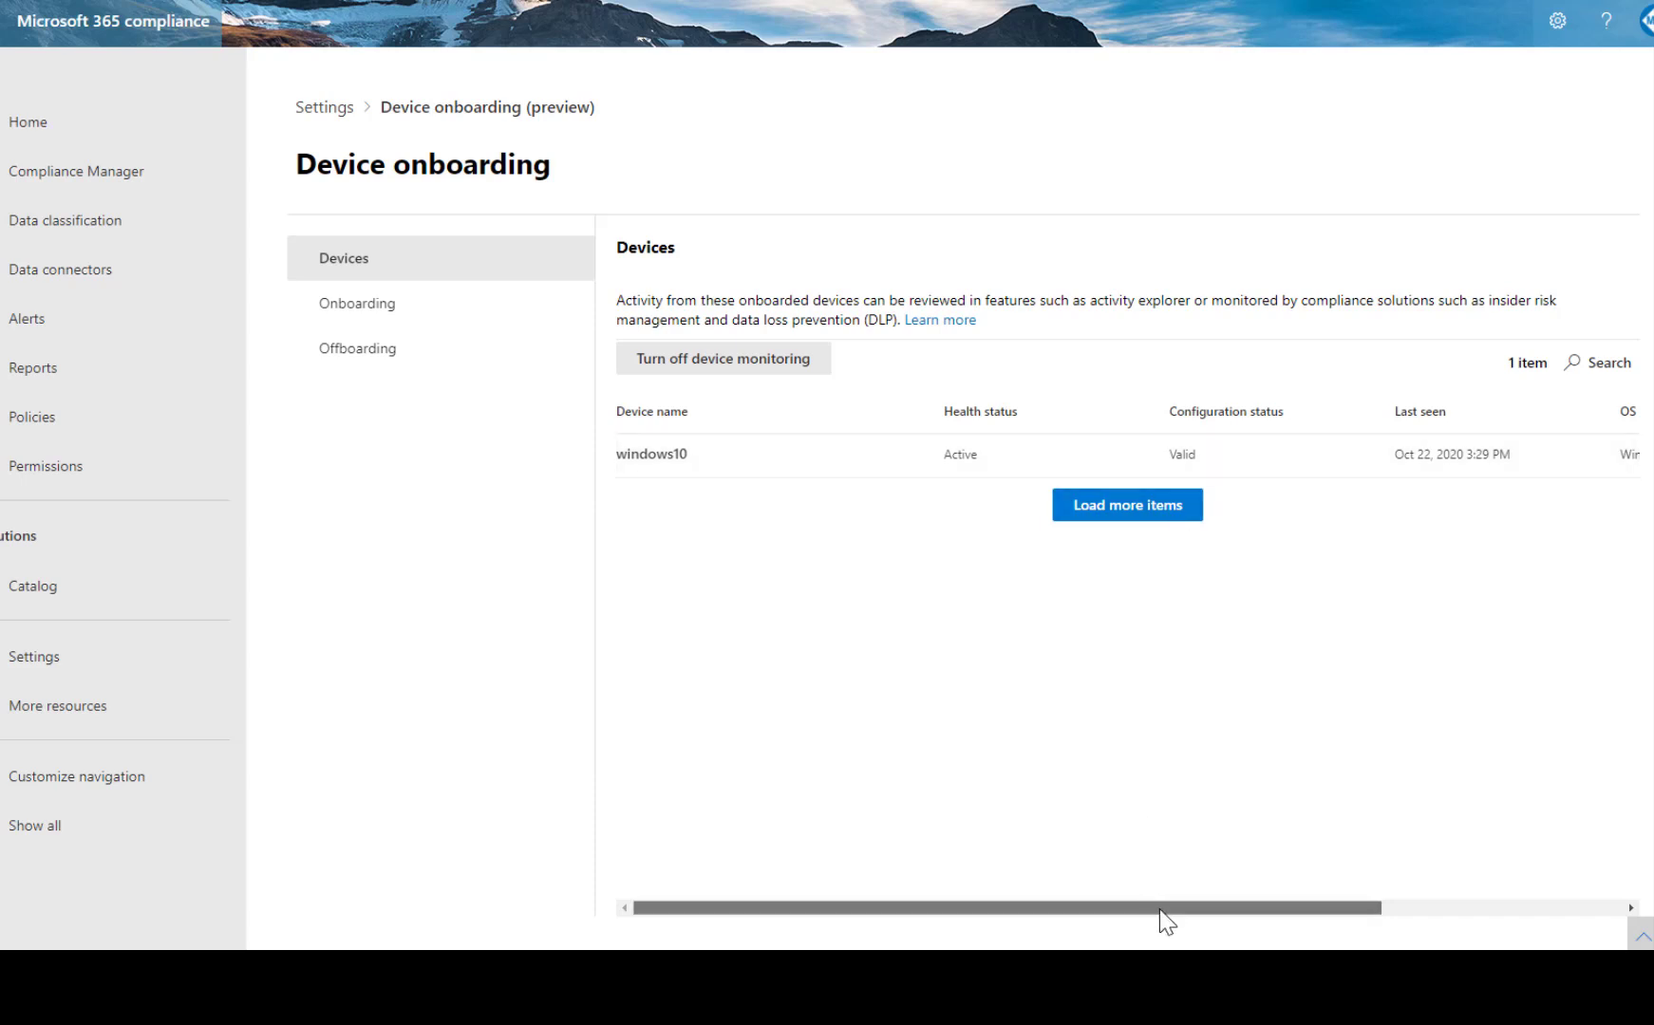
left_click_drag(1162, 912, 1020, 890)
left_click(1146, 505)
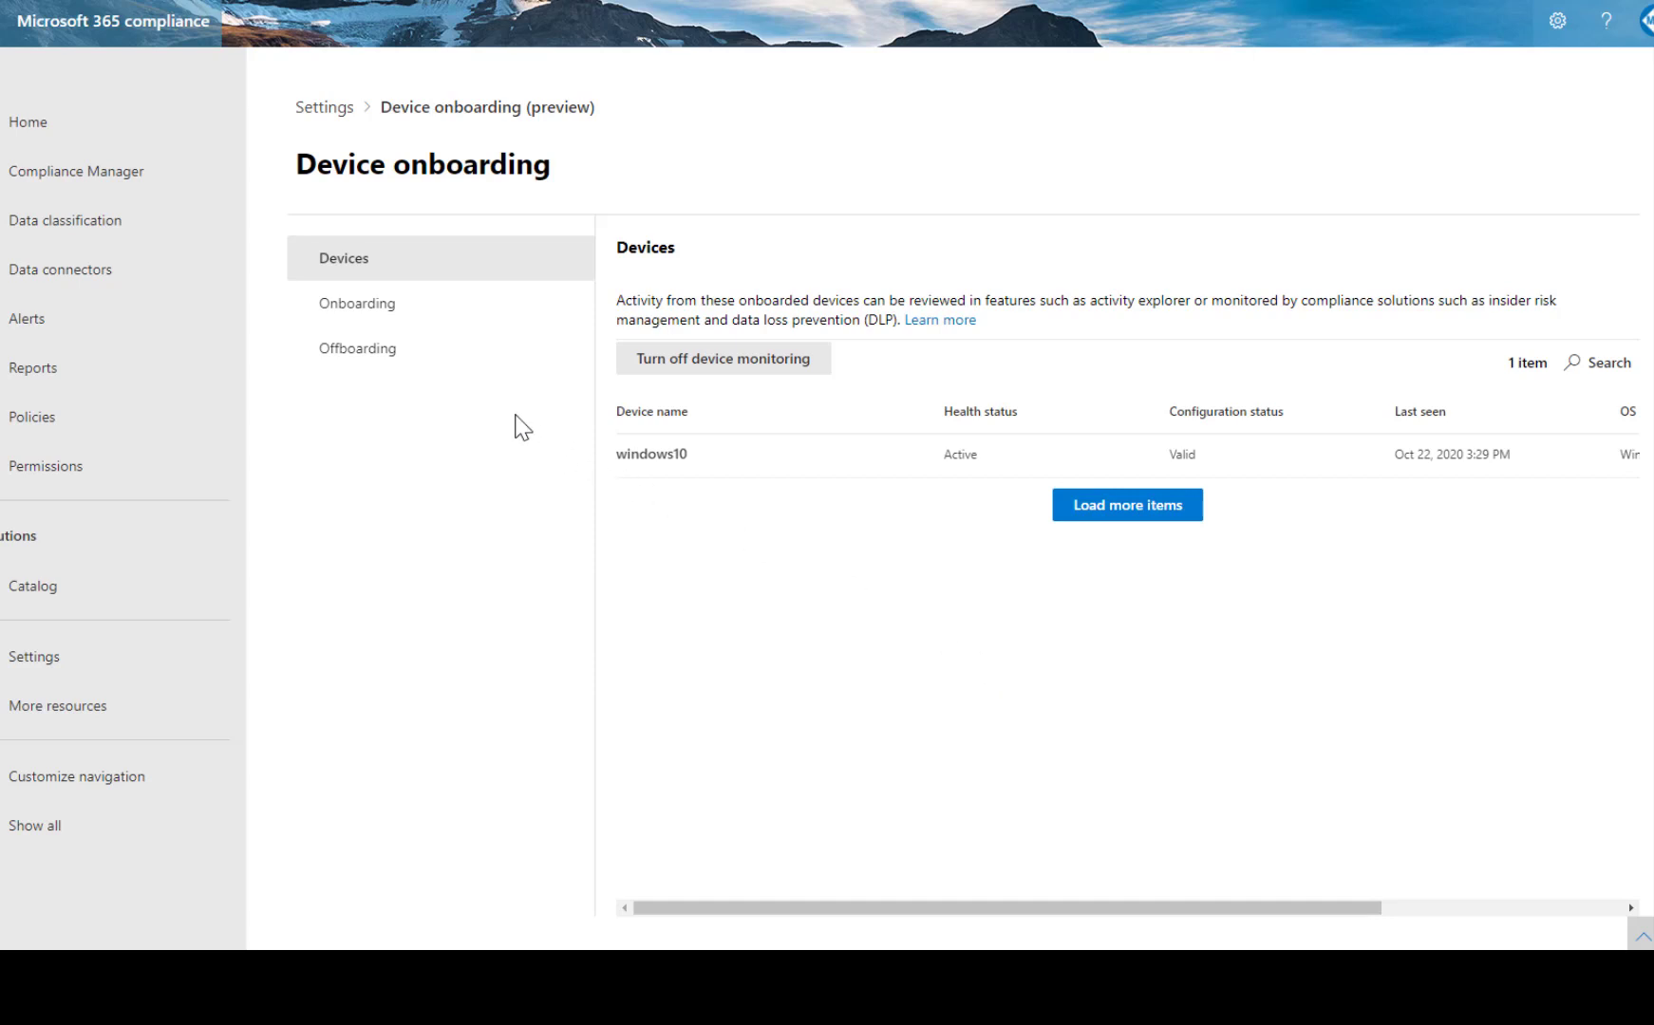
- Examine the deployment methods available for onboarding devices, leaving the local script option selected
left_click(381, 305)
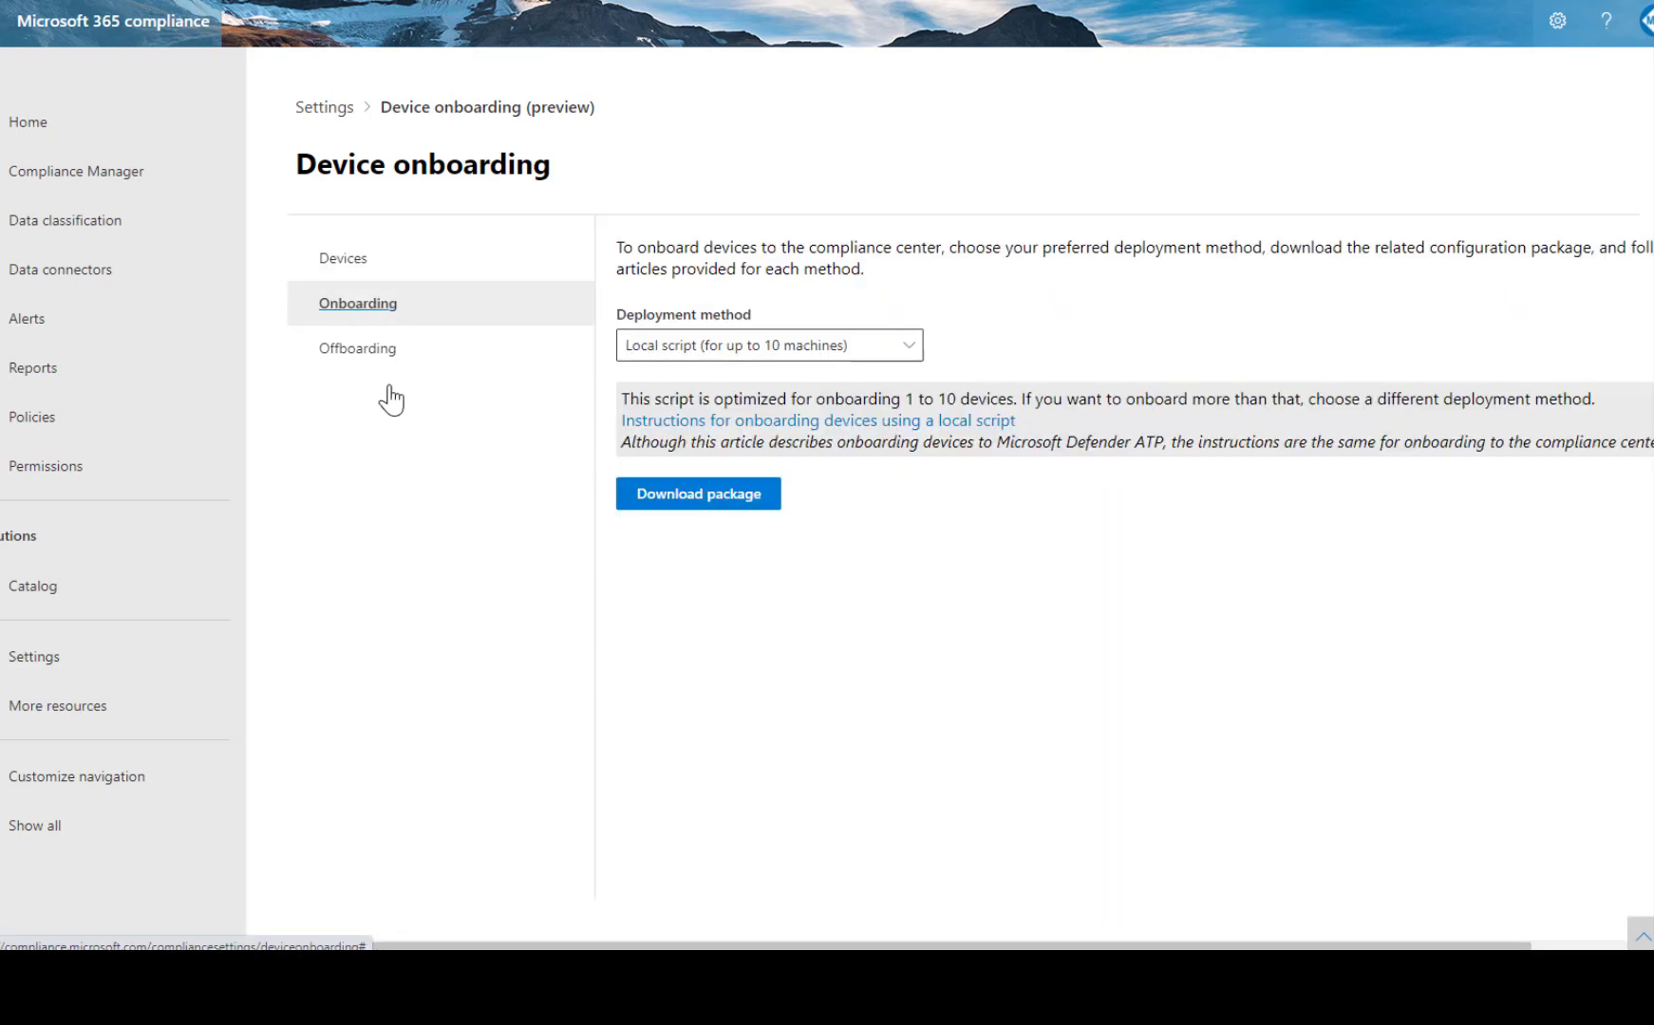
left_click(897, 342)
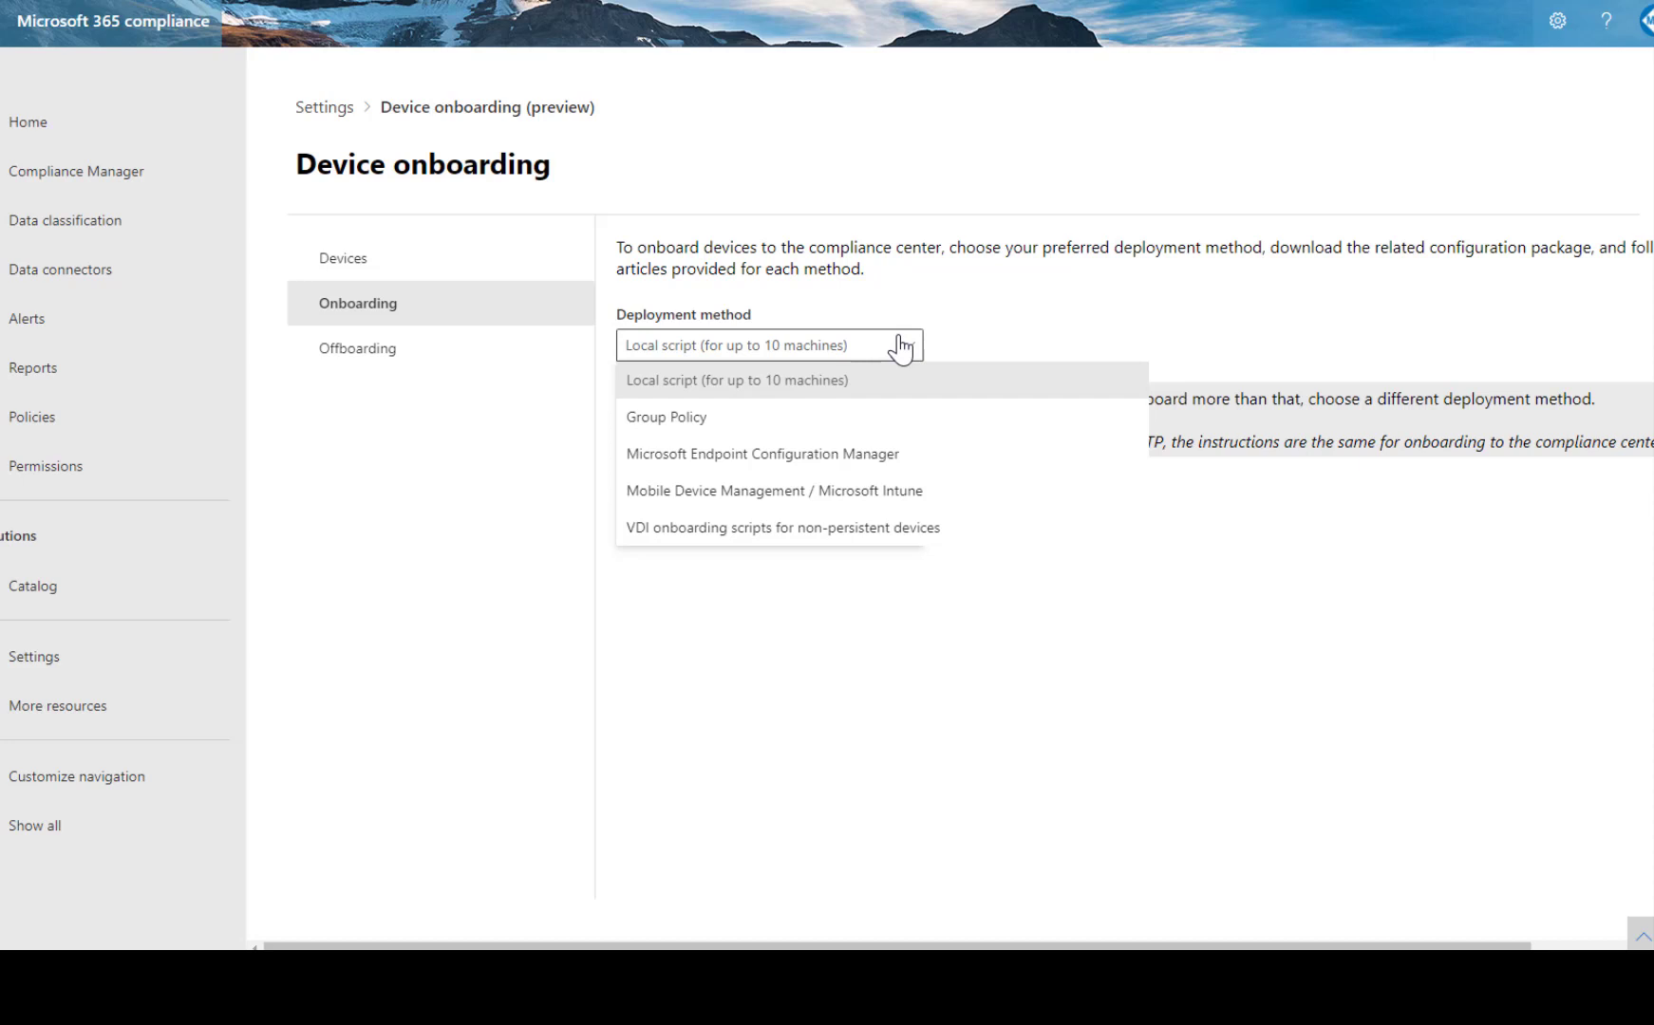
left_click(1049, 275)
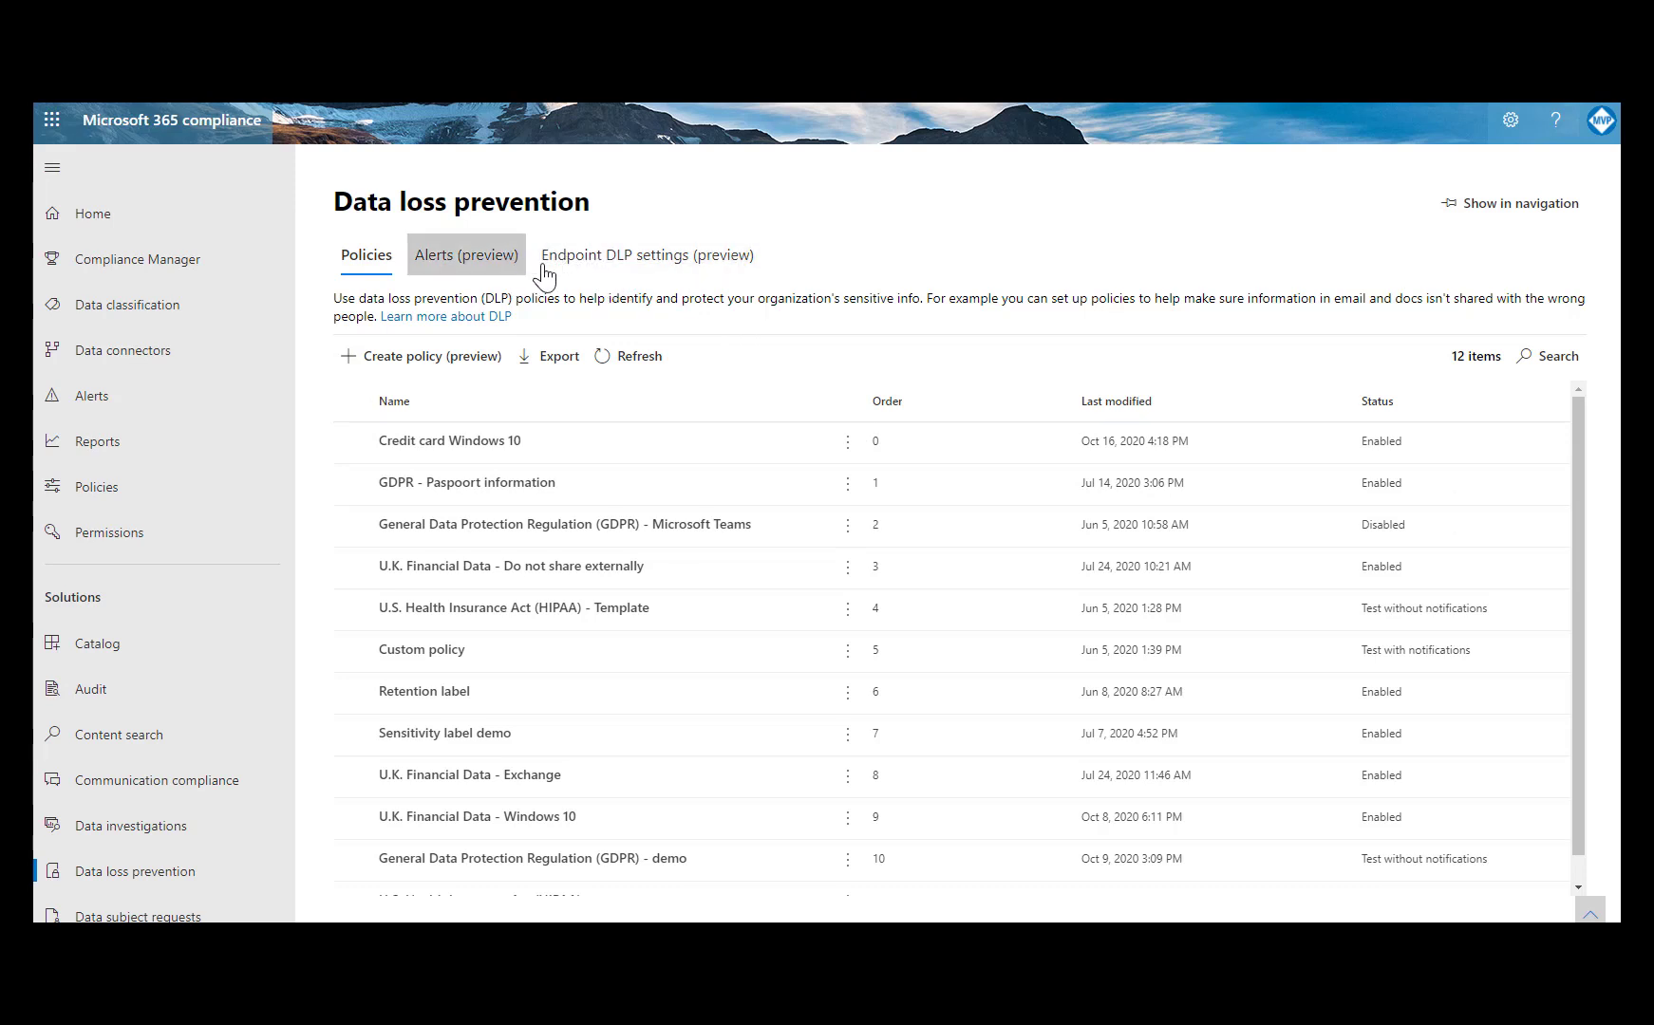
- Open the Endpoint DLP settings and review the file path exclusions and unallowed apps, collapsing each section again
left_click(603, 258)
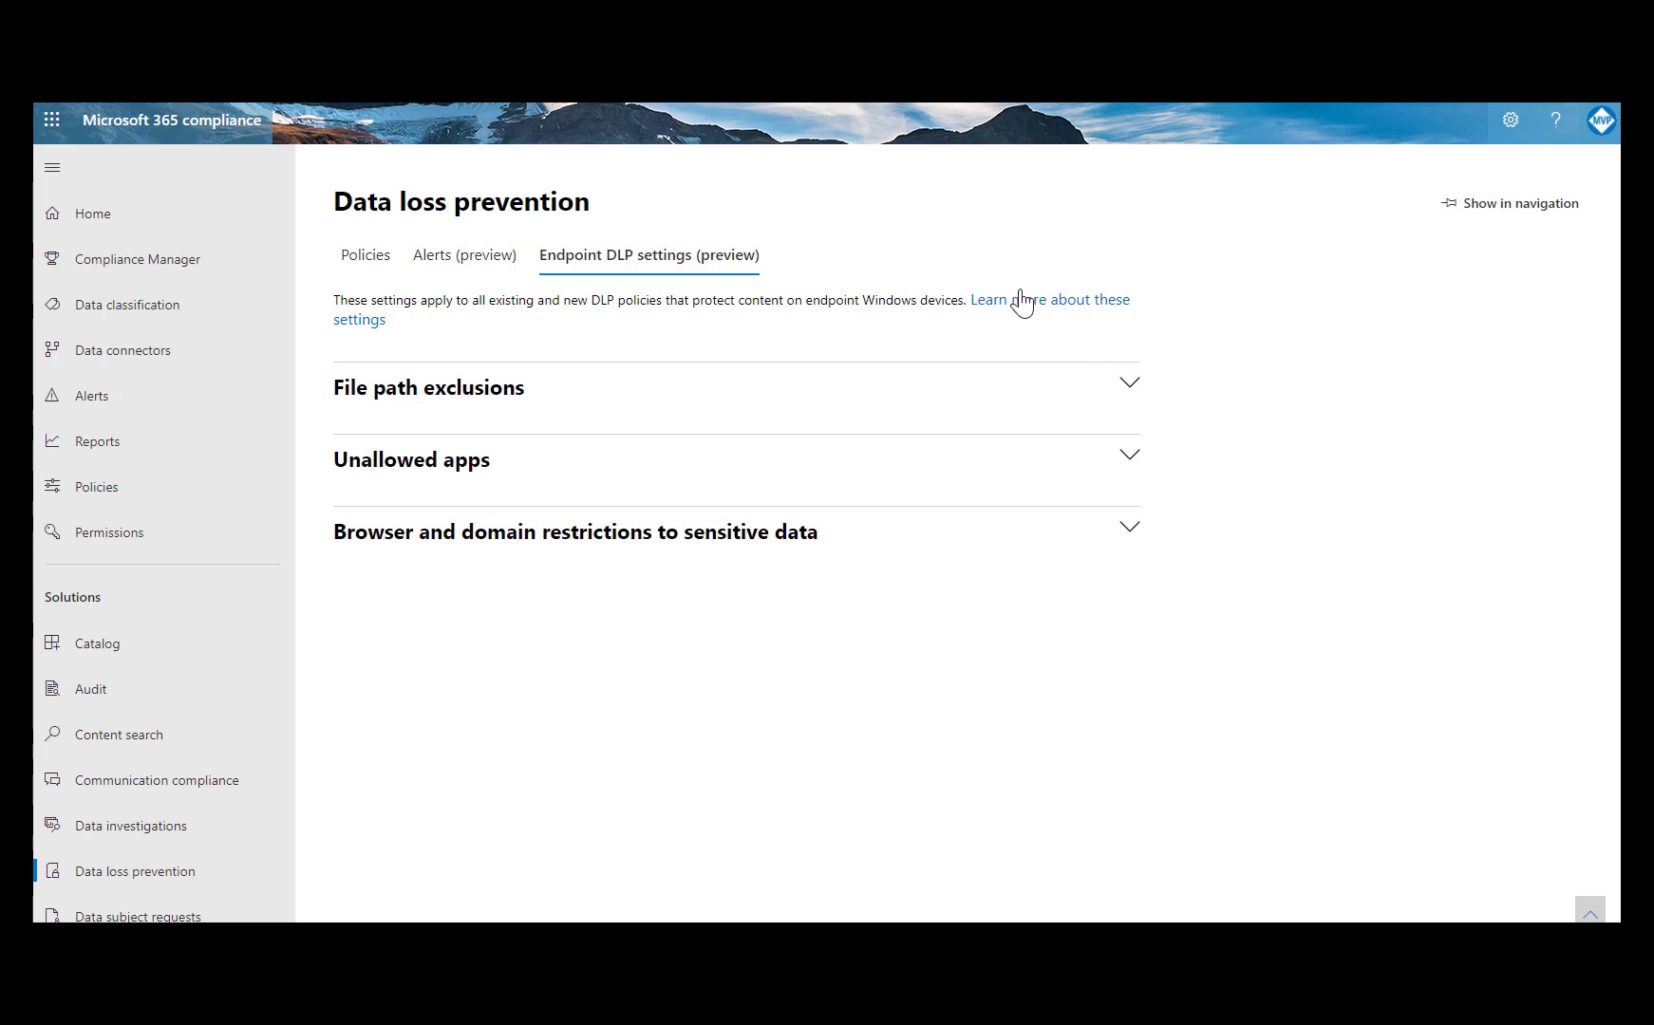
left_click(1126, 396)
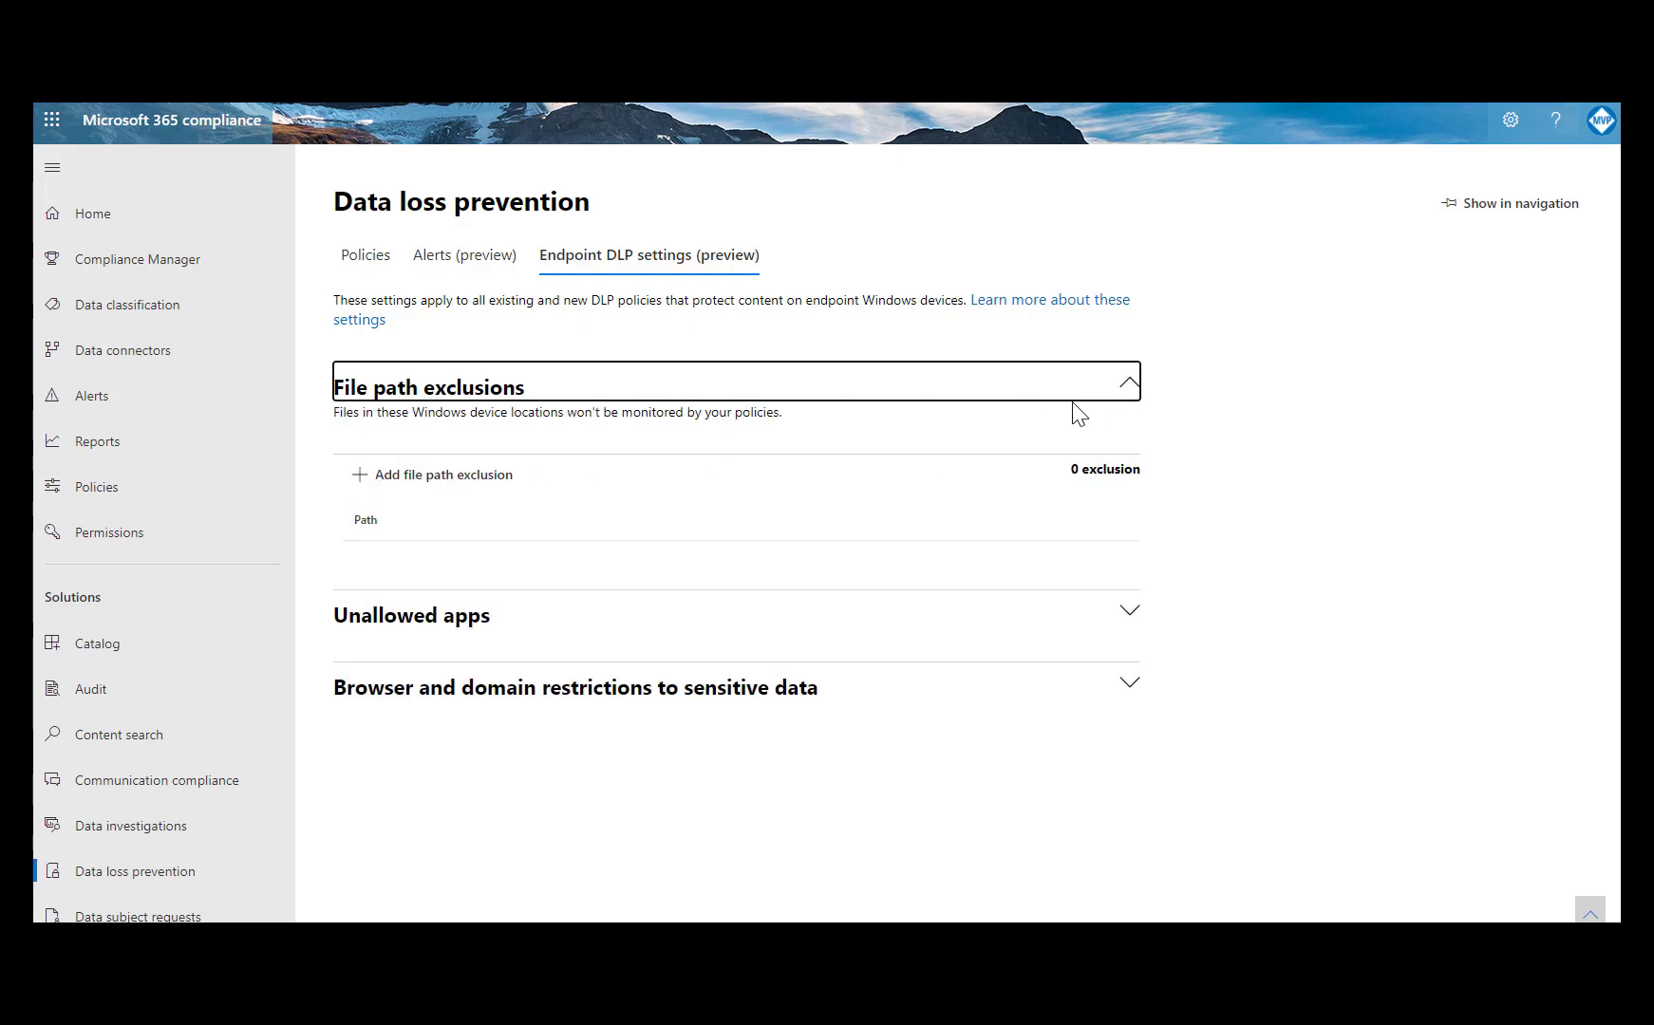
left_click(1126, 383)
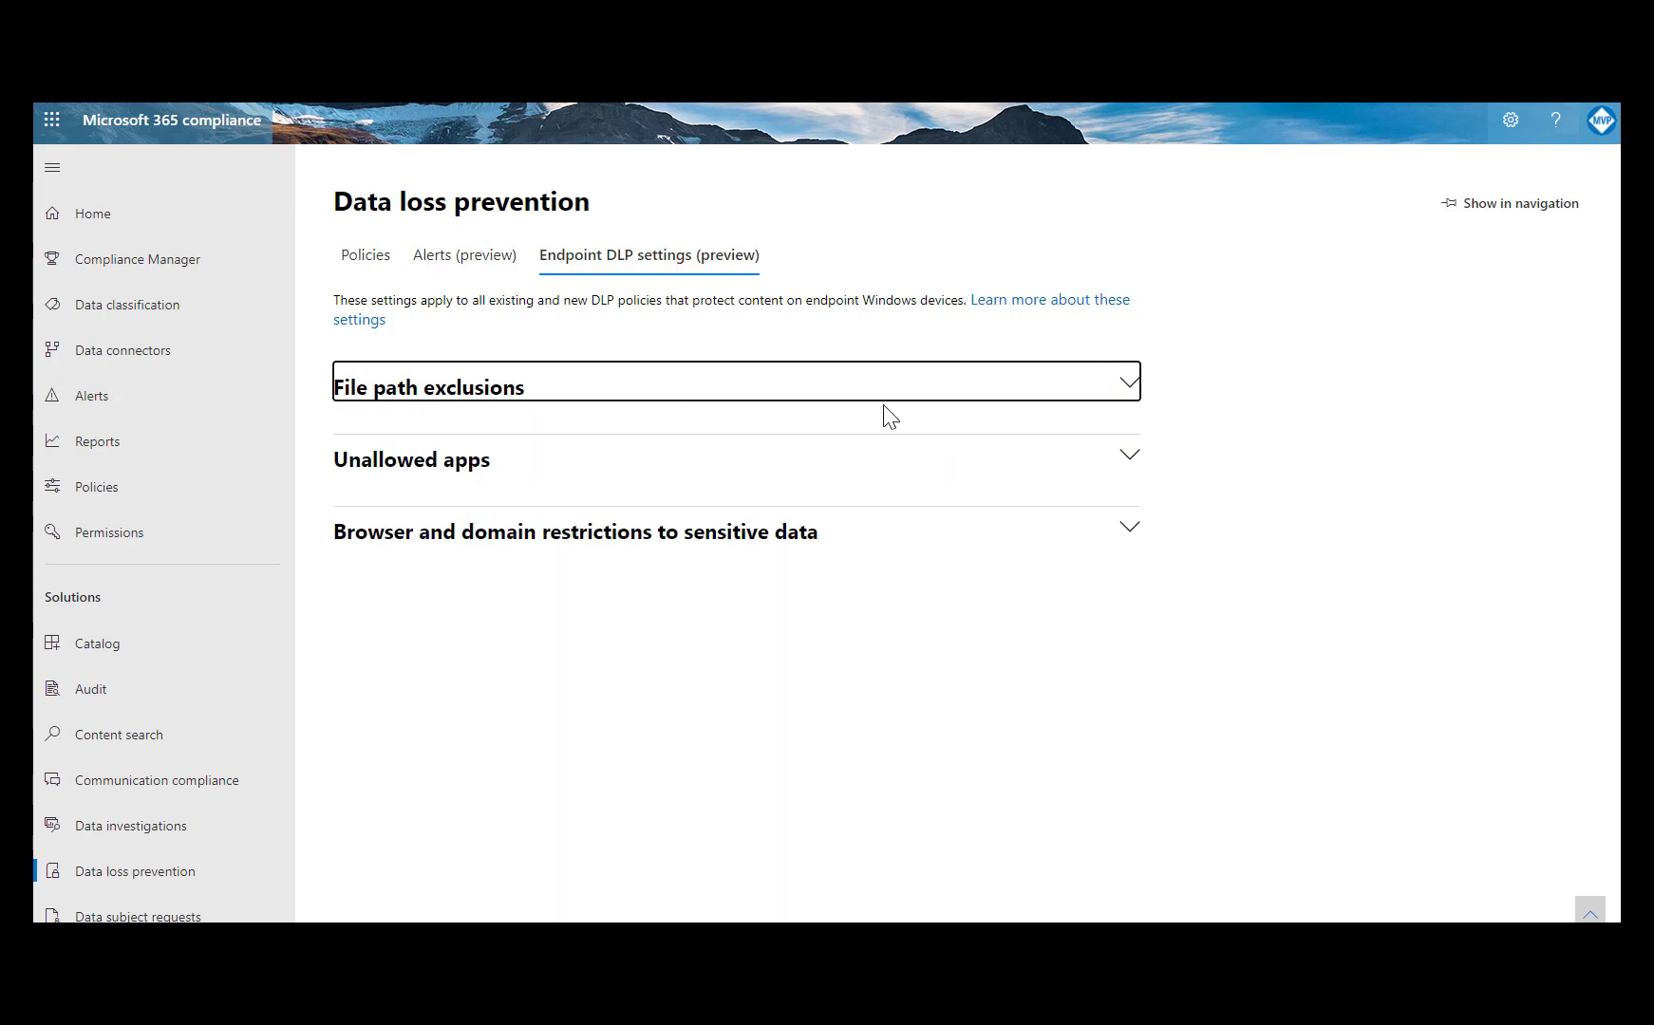
left_click(1128, 456)
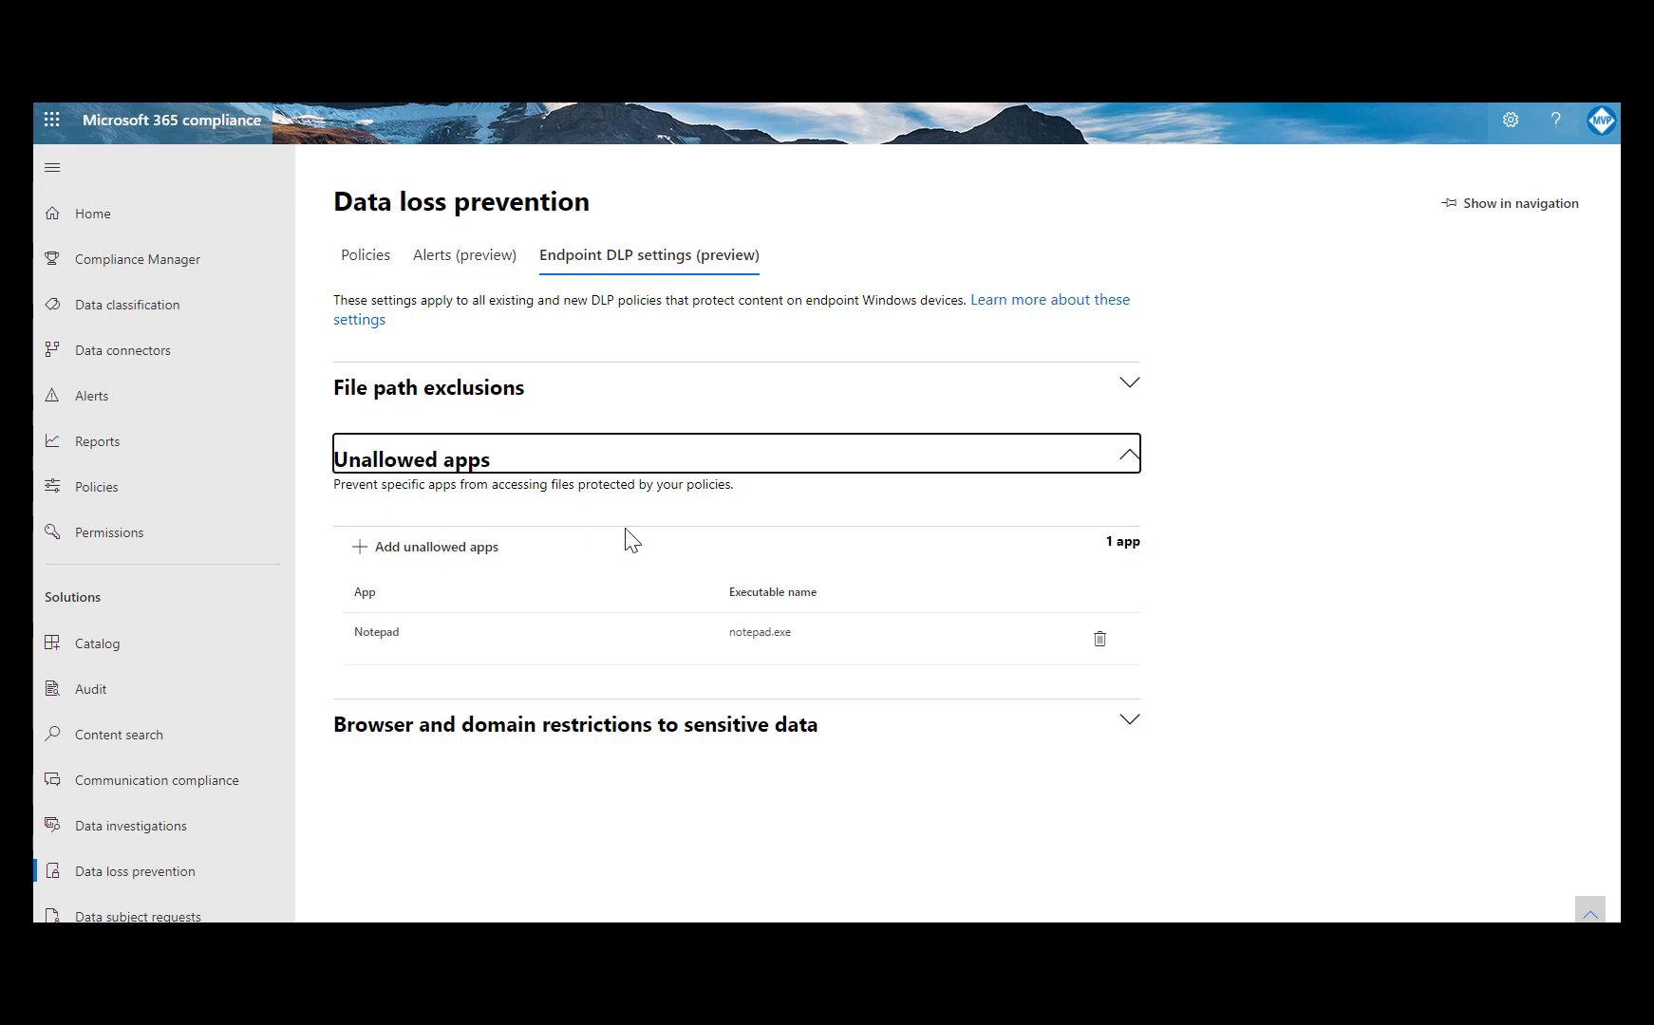
left_click(1125, 466)
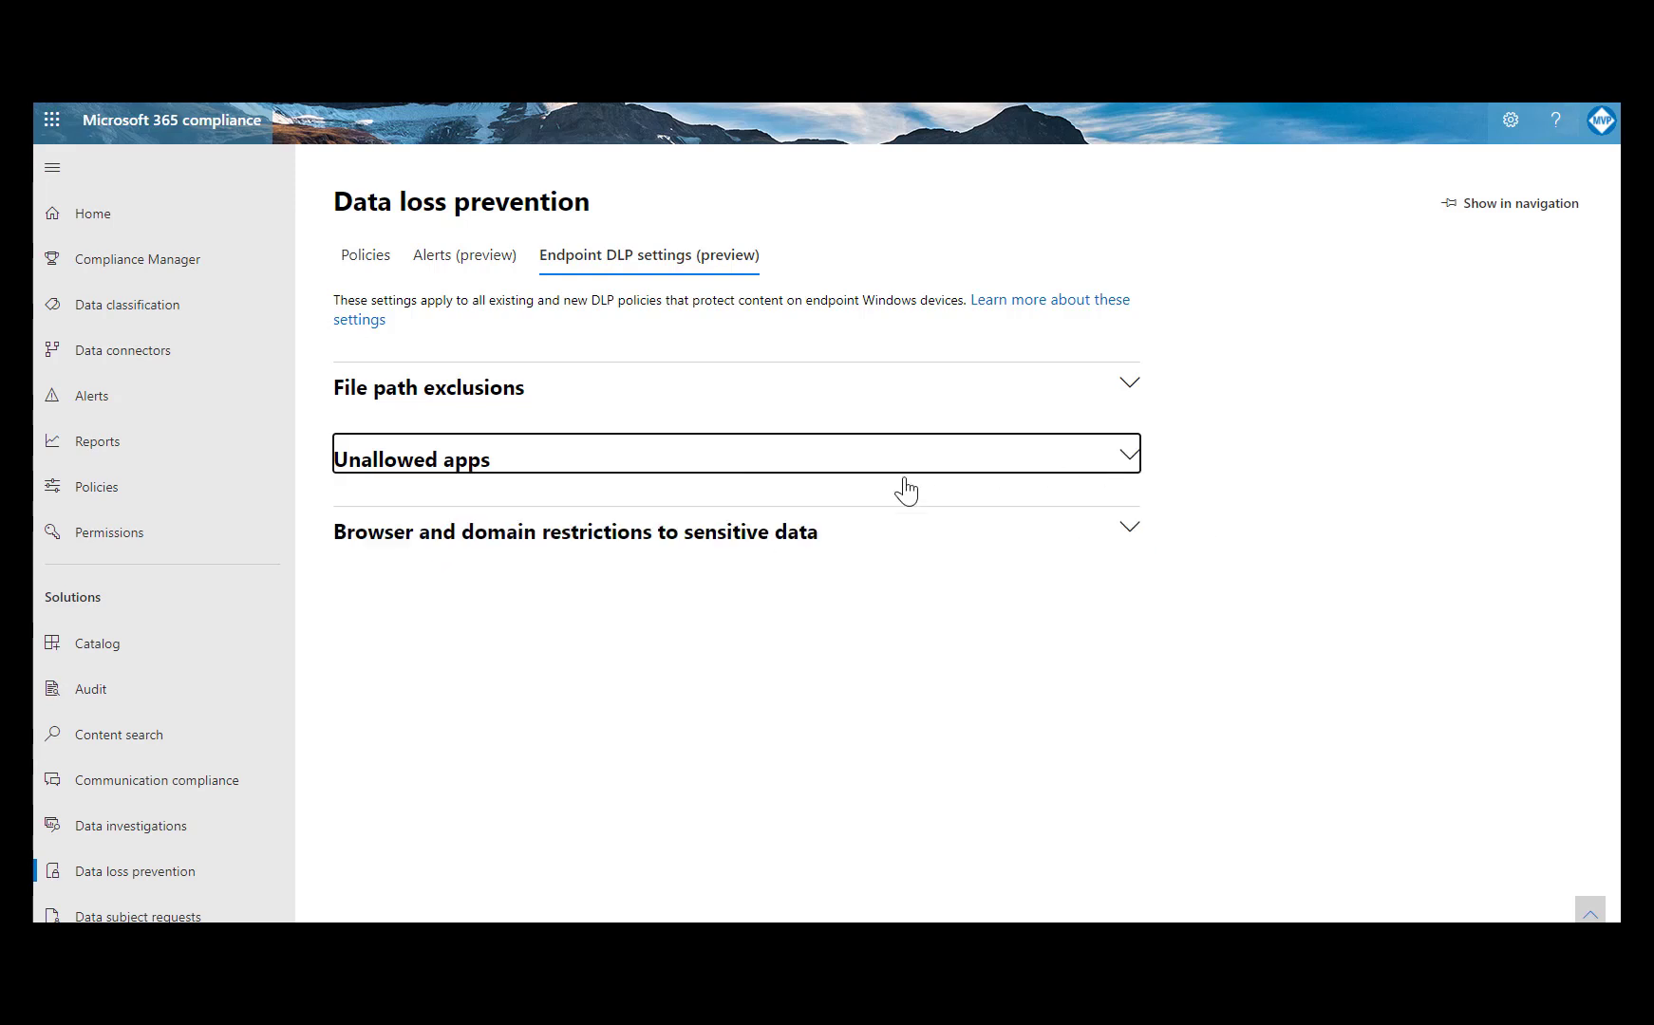
- Review the browser and domain restrictions to sensitive data, including unallowed browsers and service domains, and collapse the section
left_click(1124, 528)
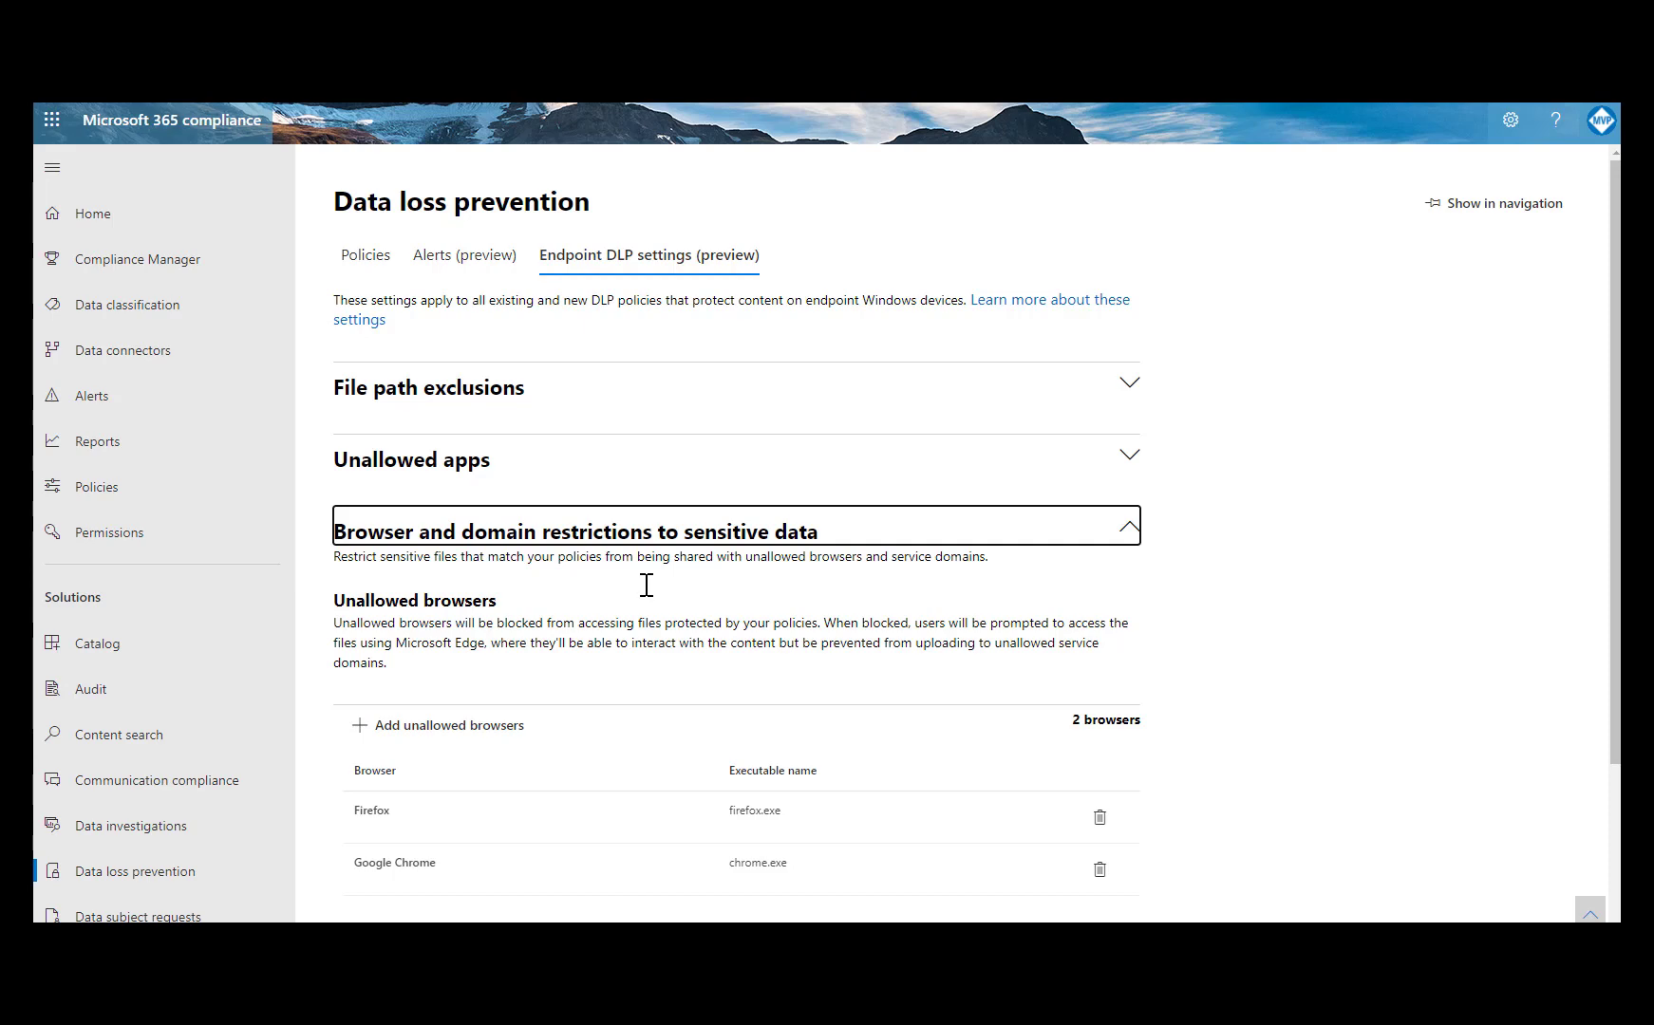
scroll(690, 598, "down", 2)
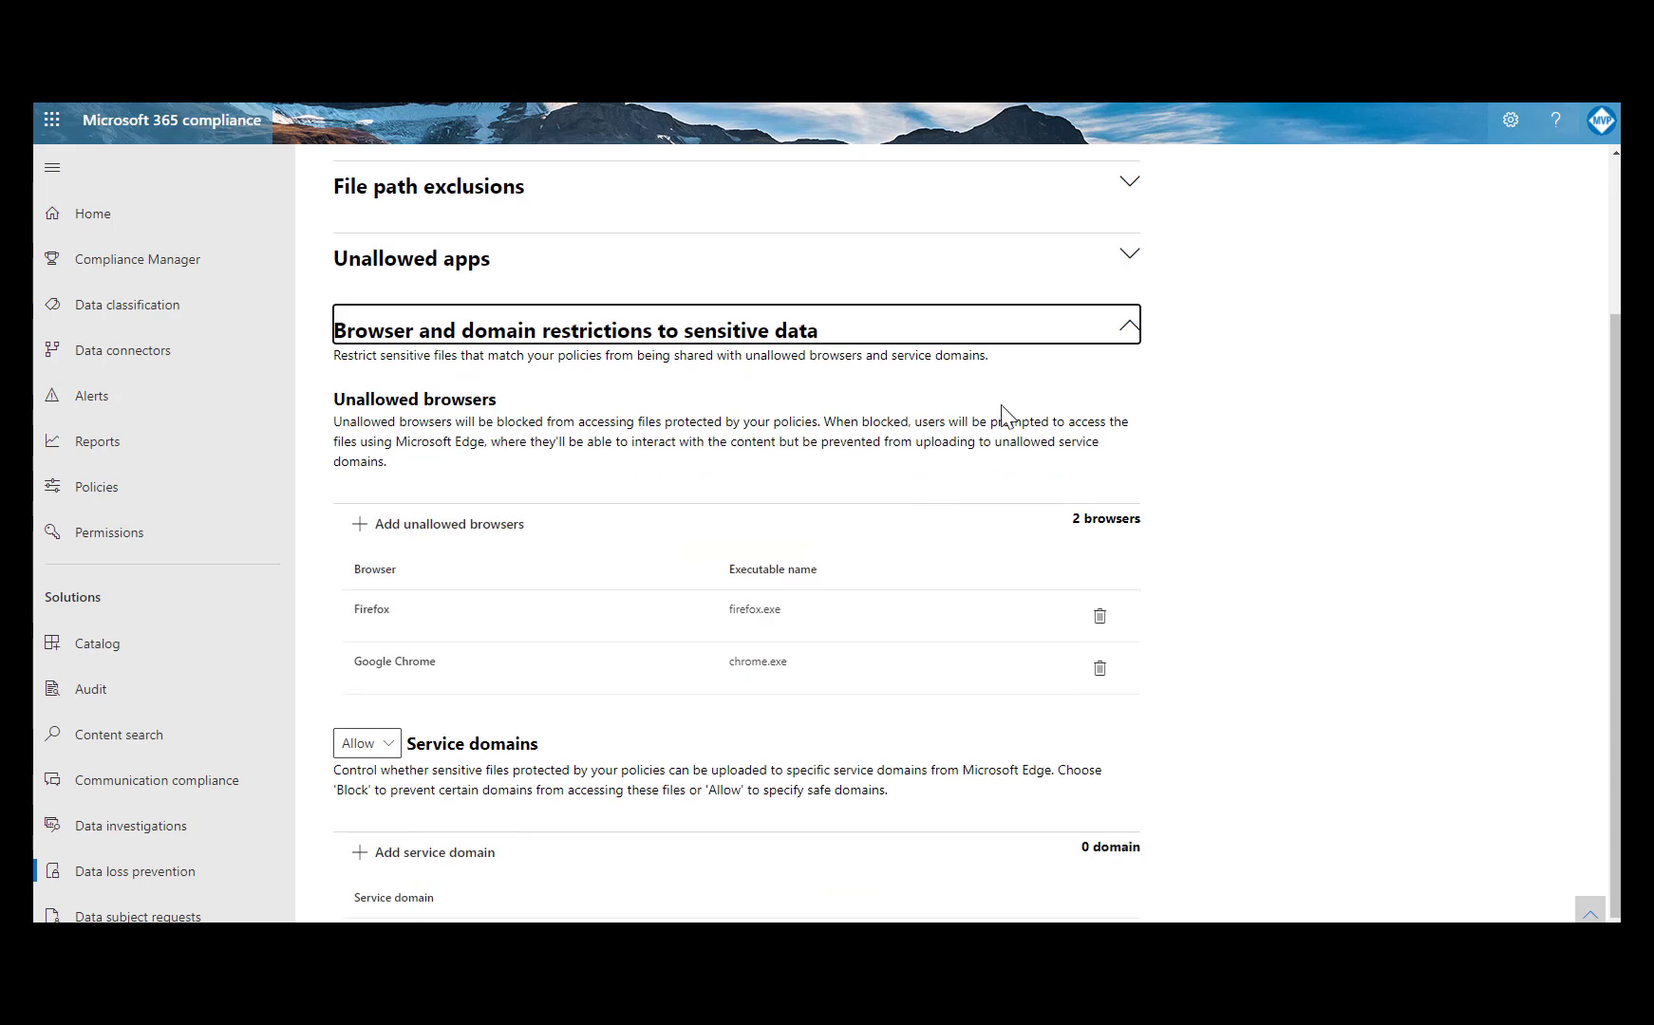
left_click(1119, 327)
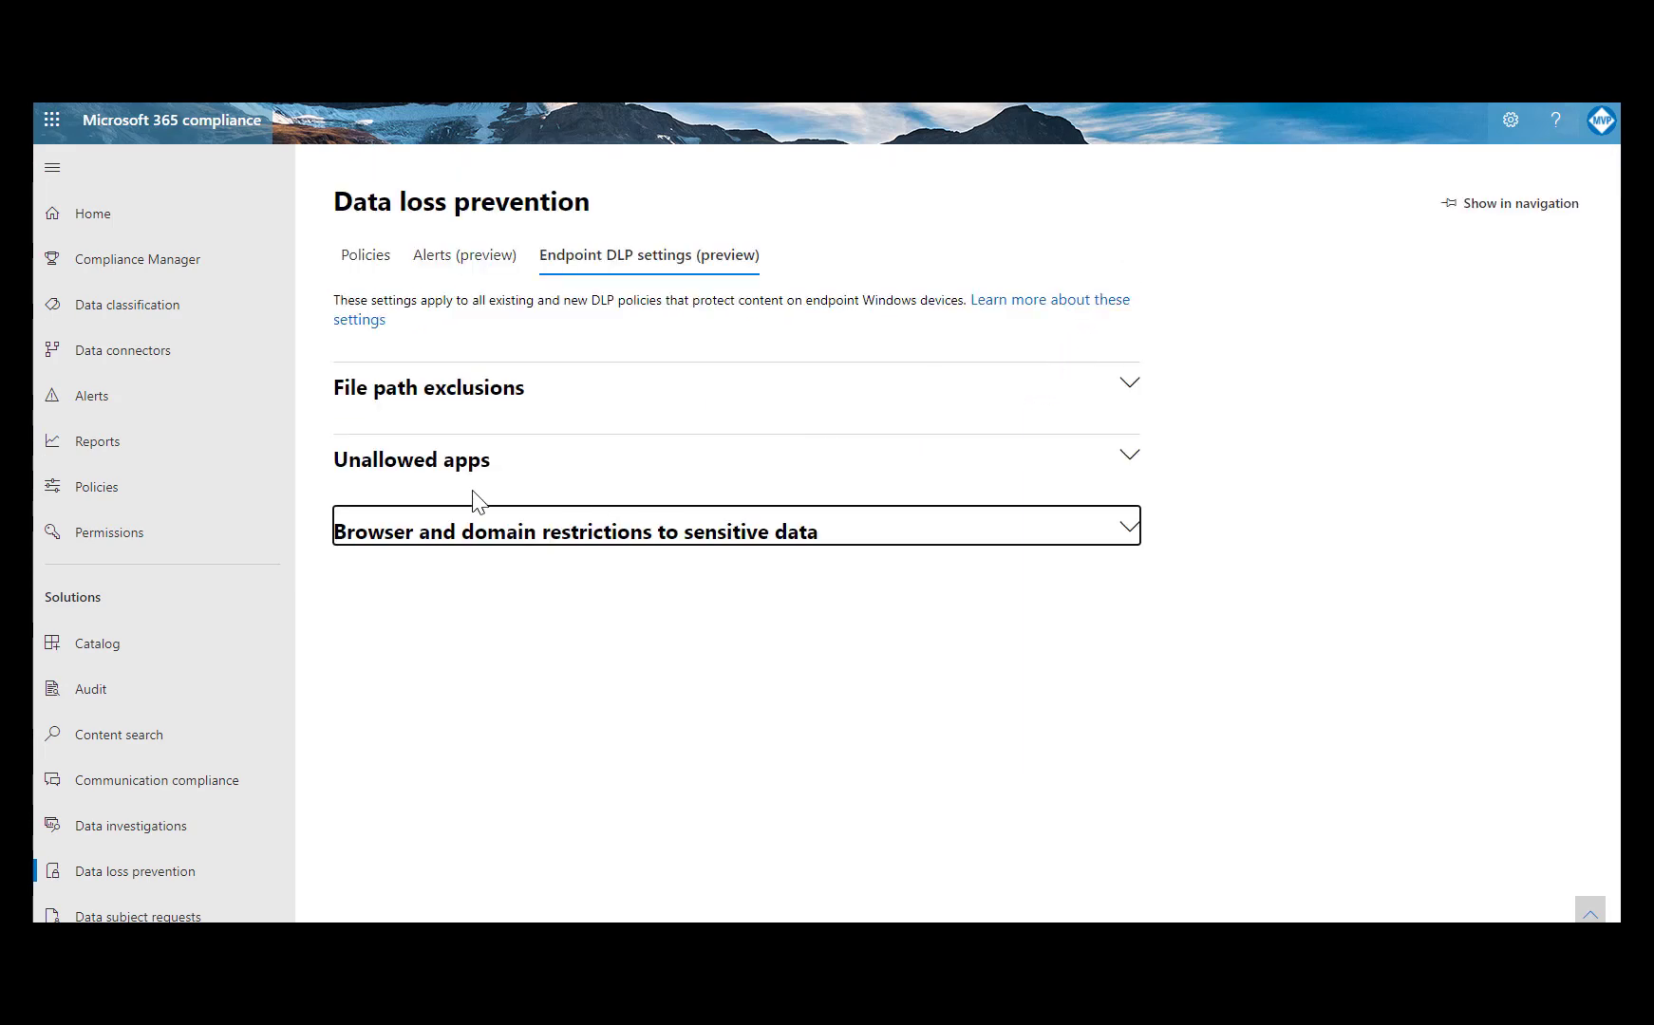
left_click(581, 546)
scroll(428, 852, "down", 2)
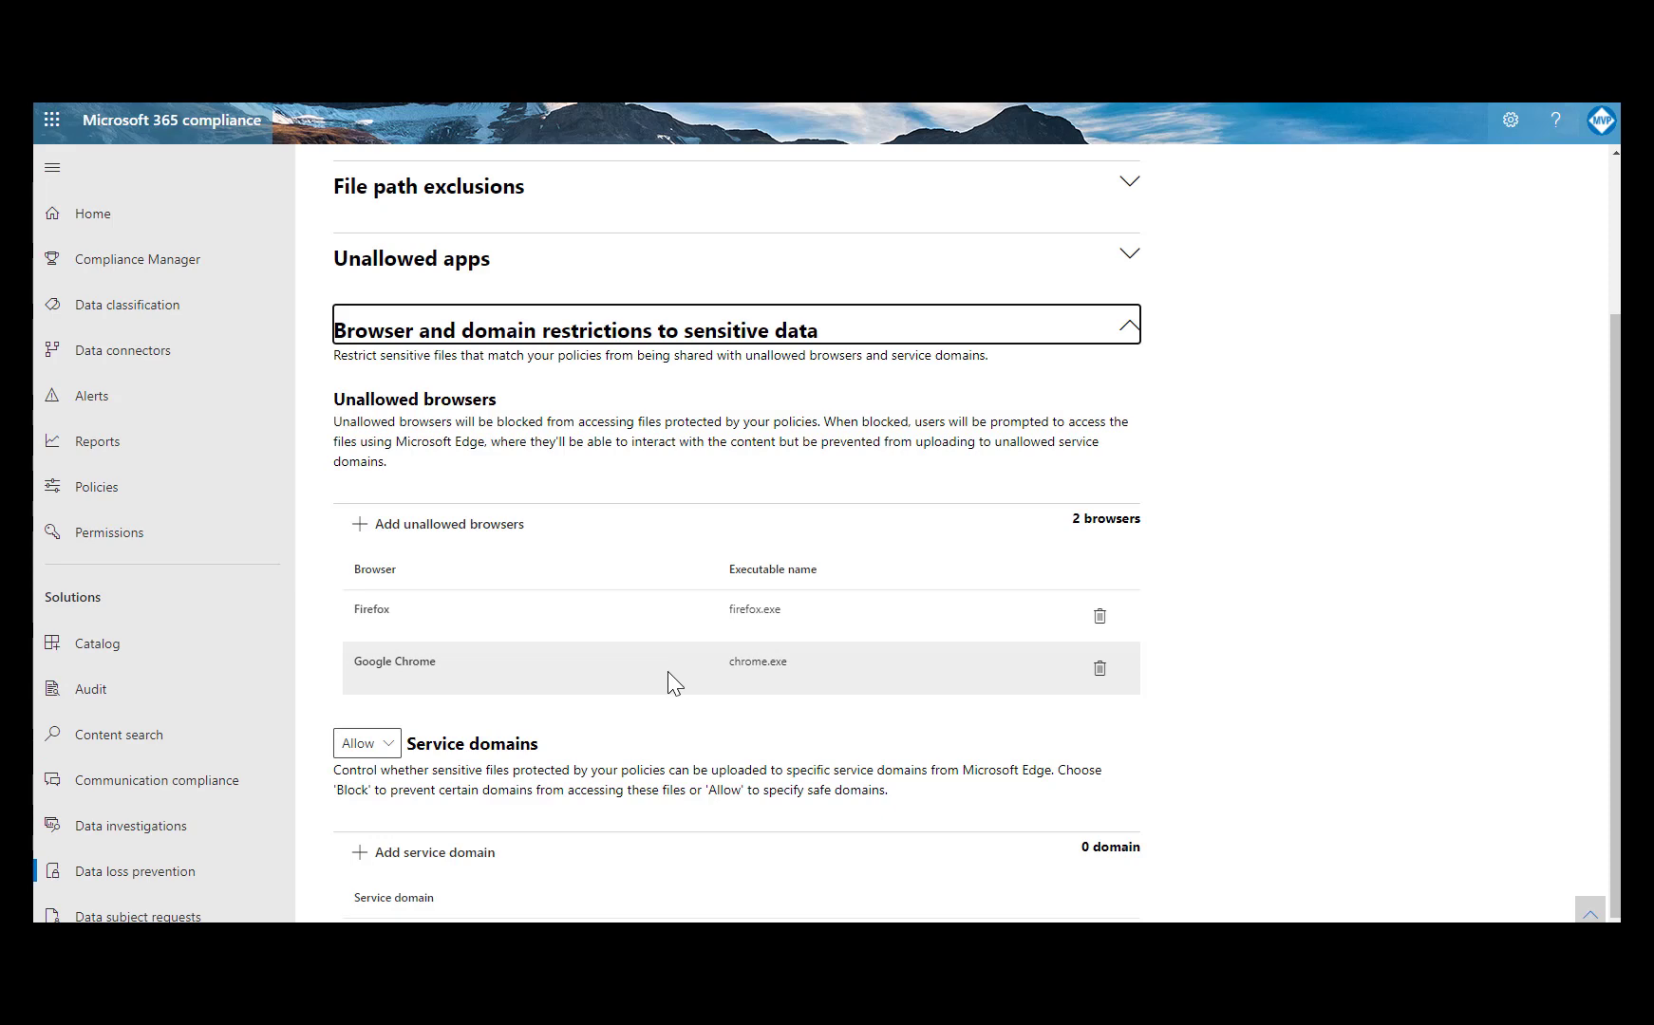
scroll(665, 679, "up", 2)
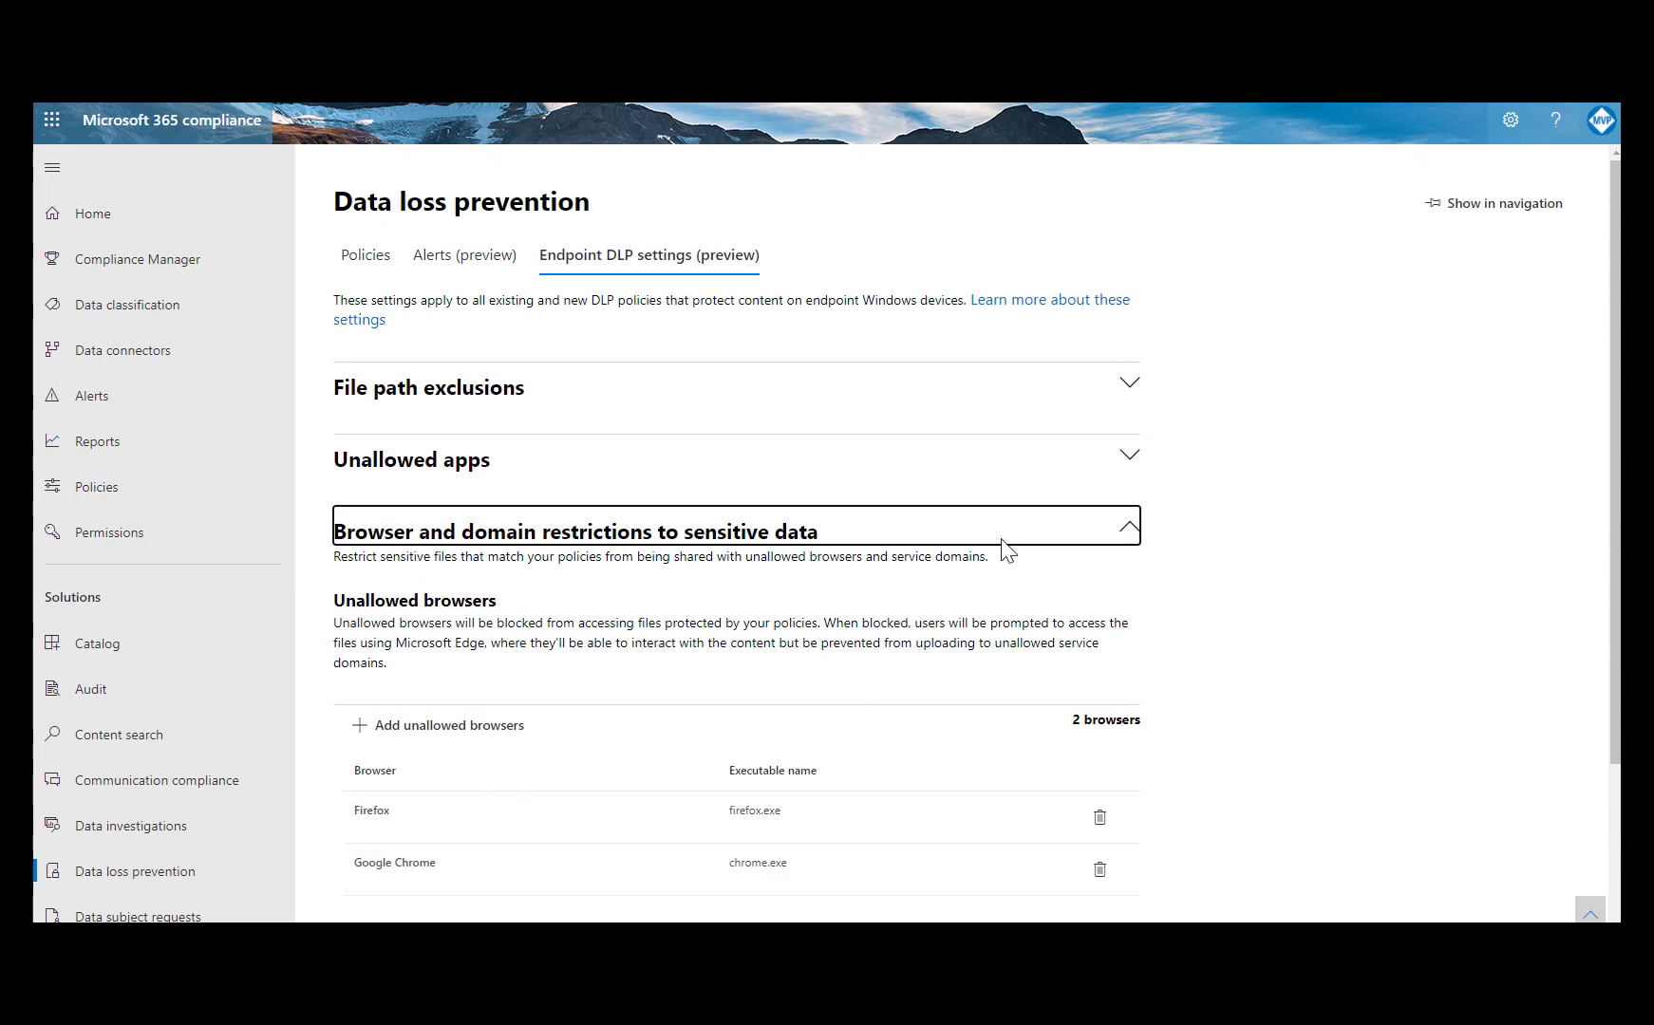
left_click(1120, 537)
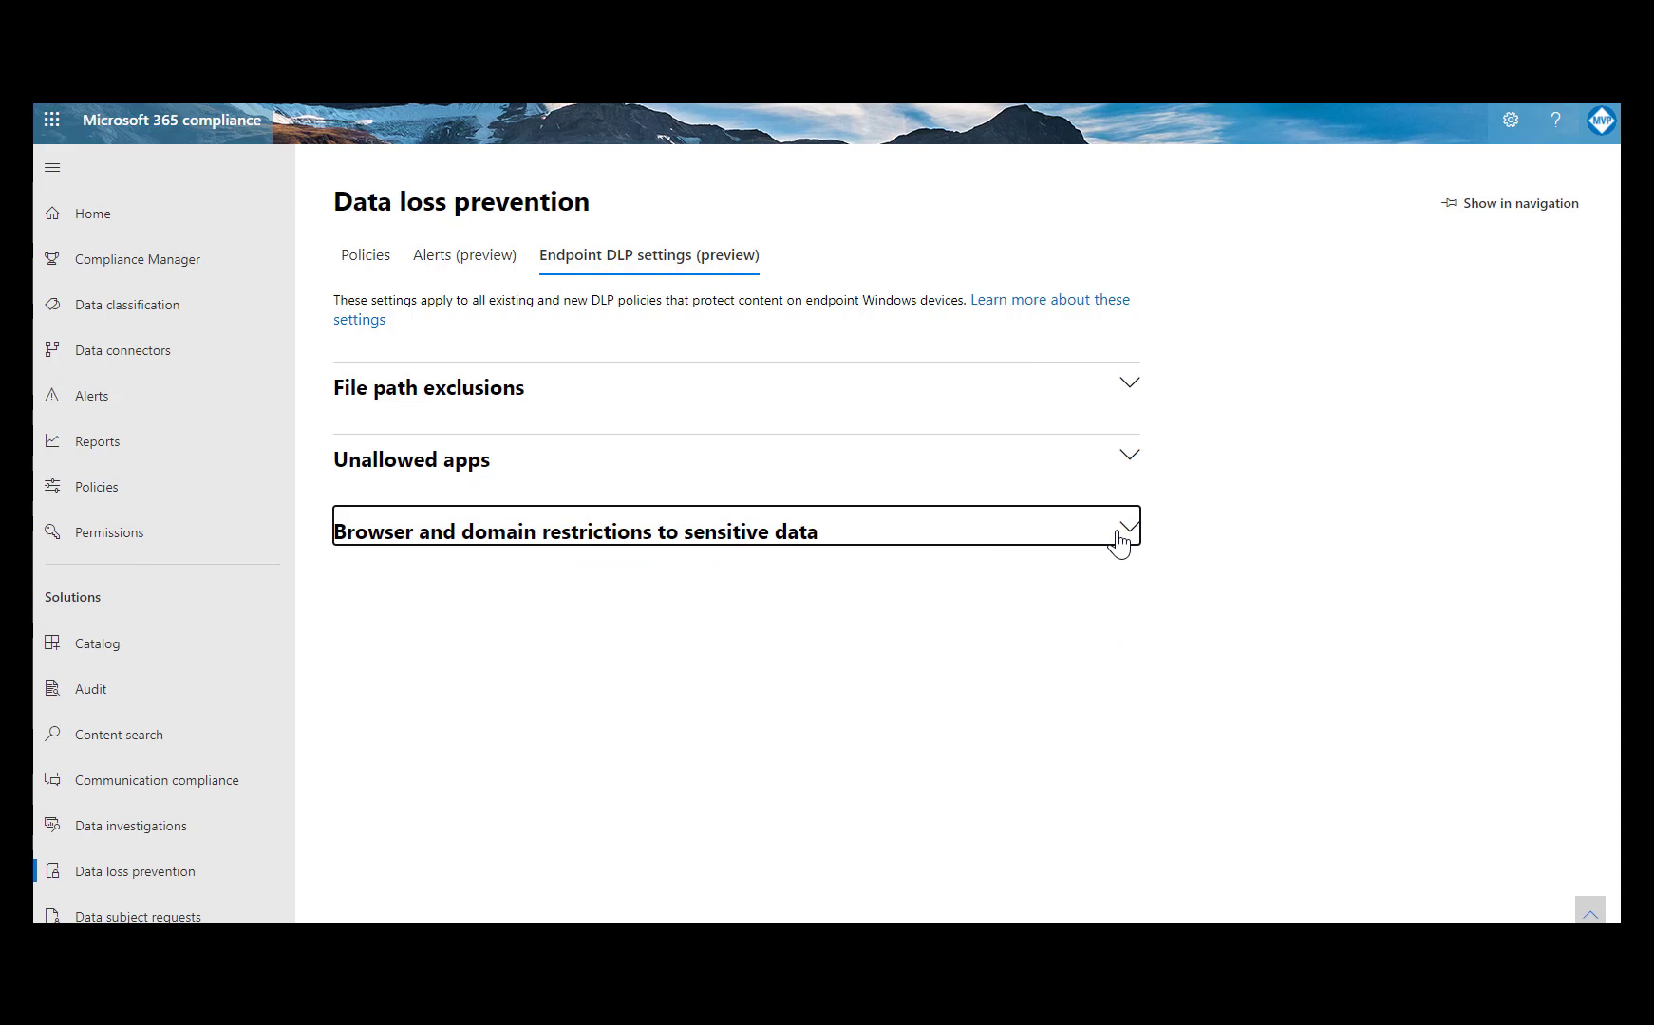
- Open the policy's Credit card Wndows 10 rule for editing and view what can be added to its content condition
left_click(388, 270)
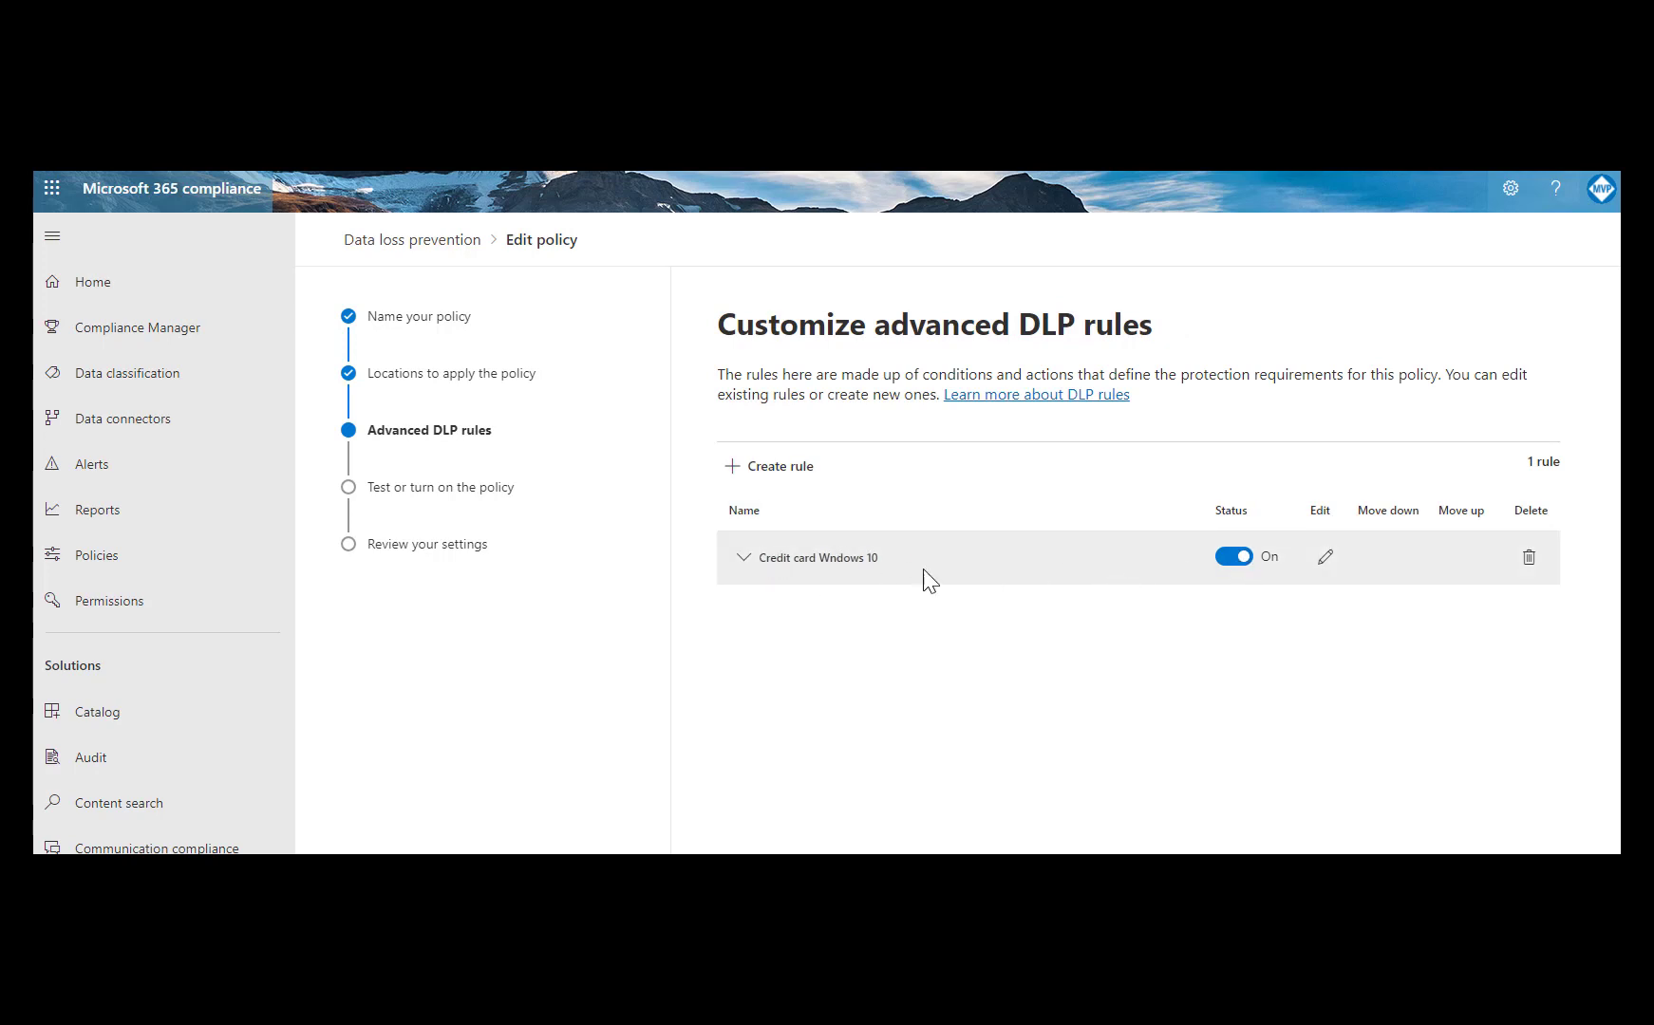
left_click(1329, 559)
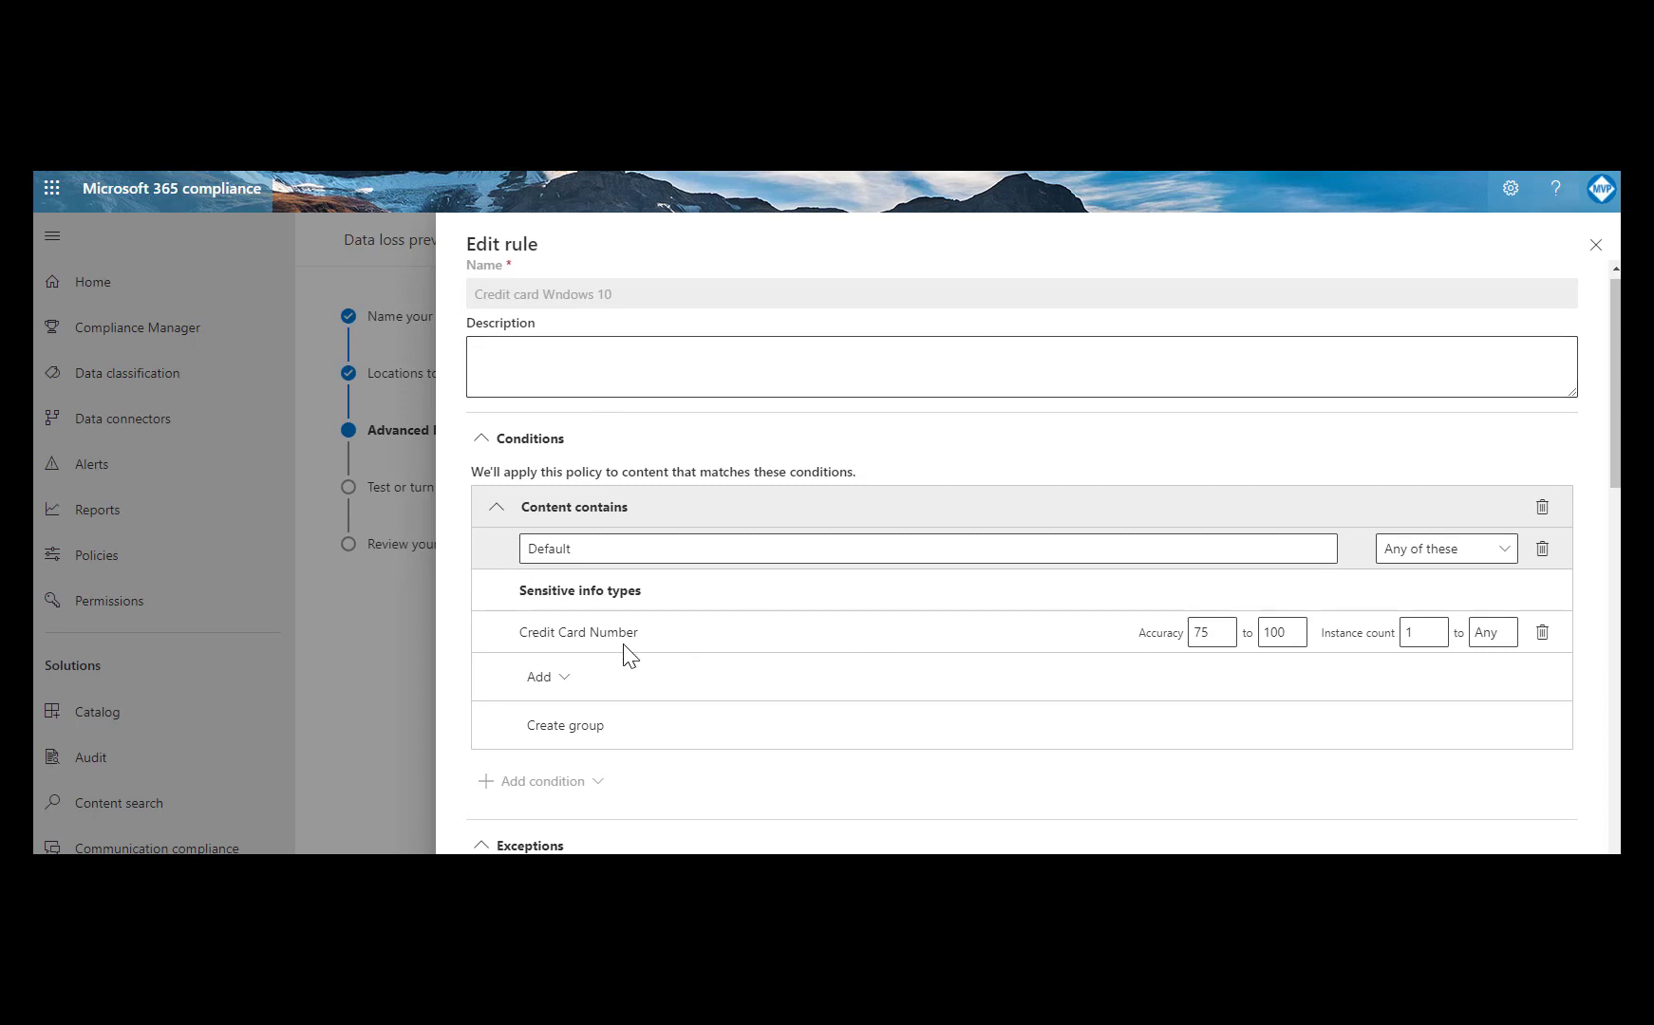
left_click(556, 685)
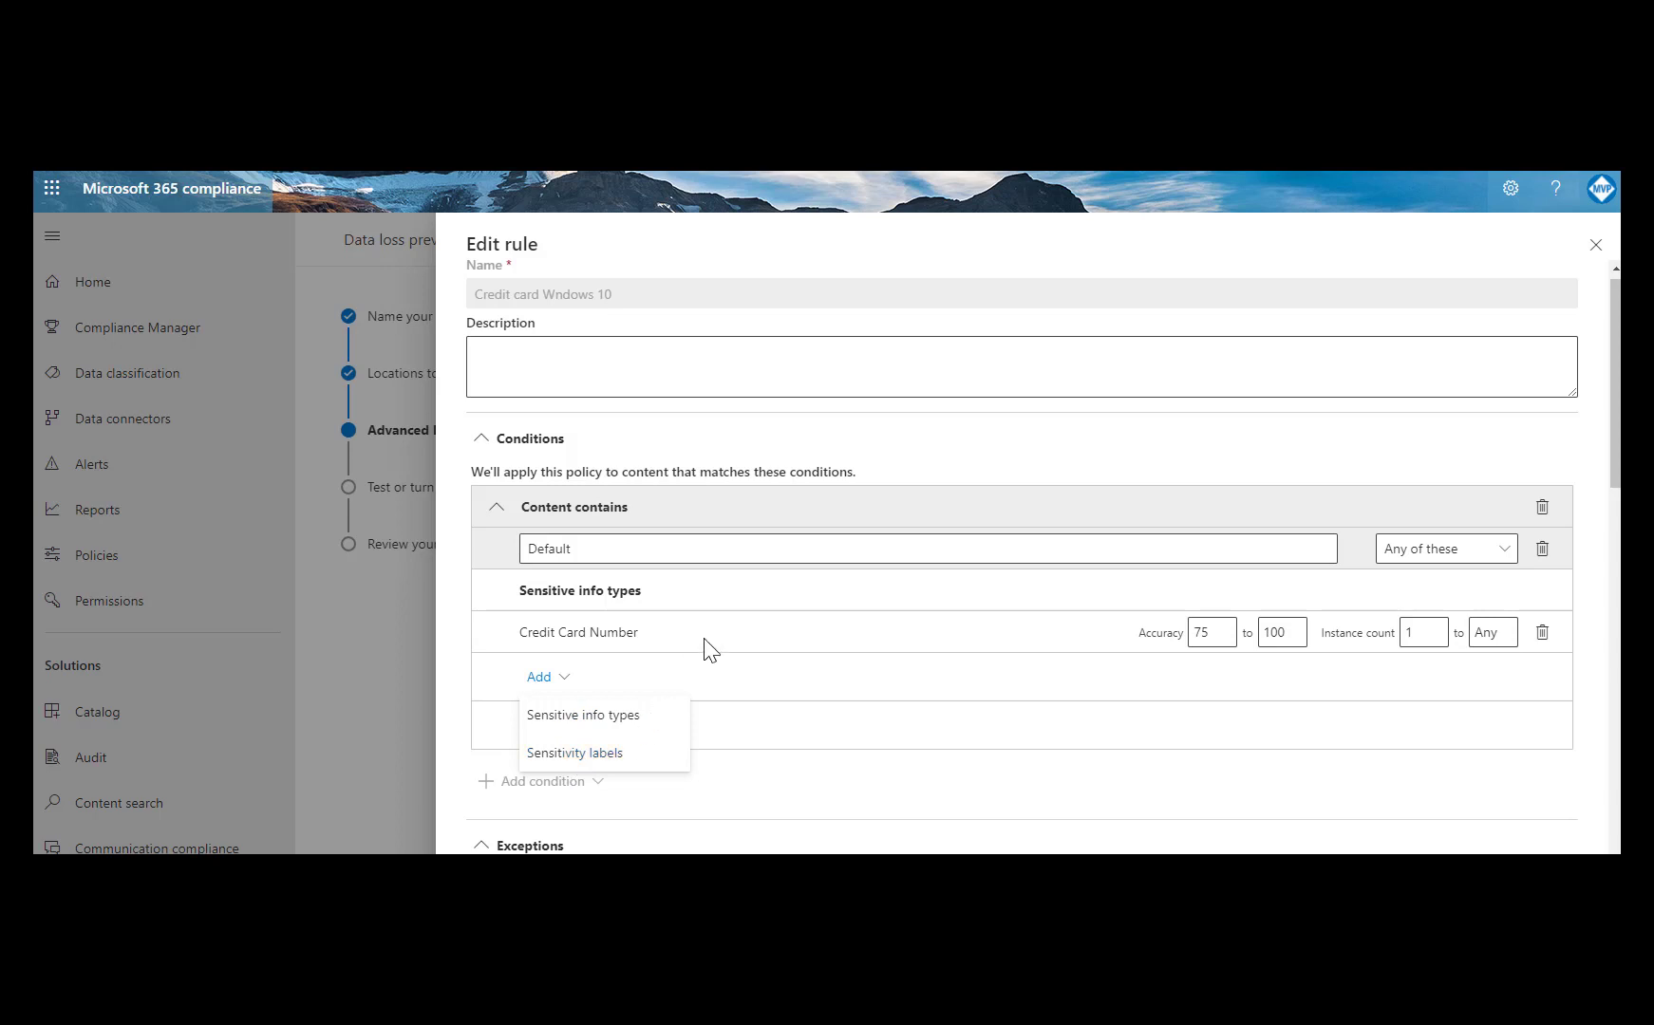
left_click(729, 788)
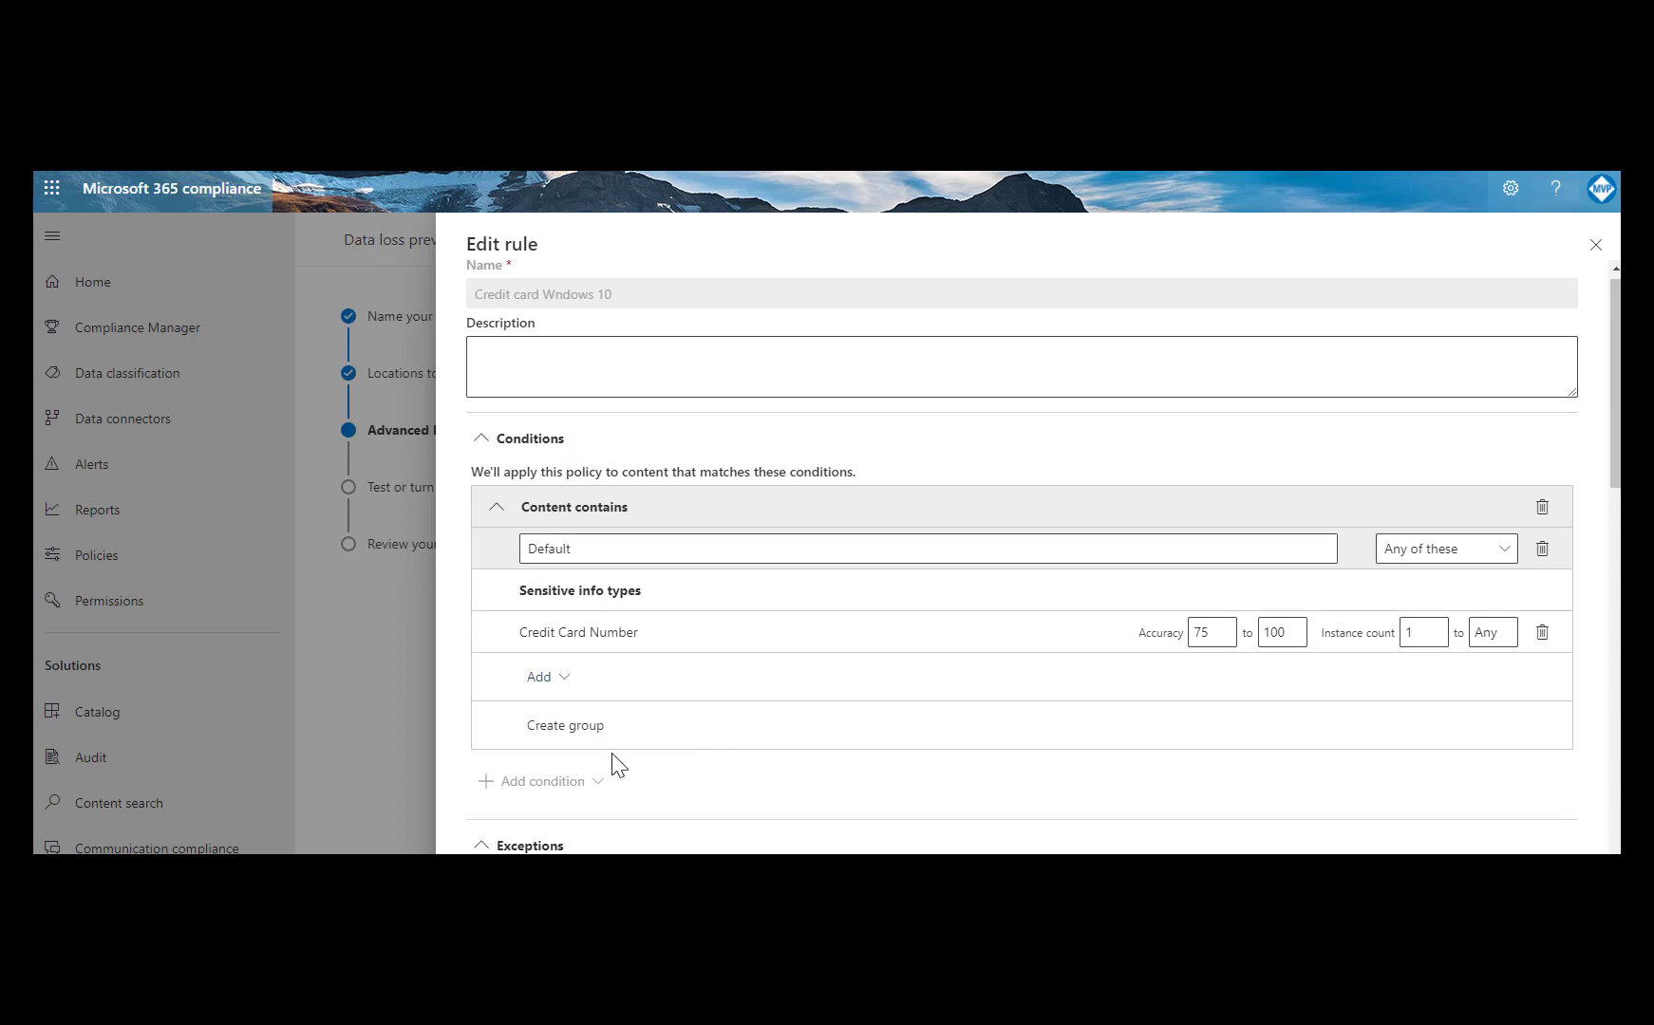
- In the rule's Windows device actions, set copying to USB removable media to Block with override and uploading to cloud services to Audit only
scroll(650, 764, "down", 4)
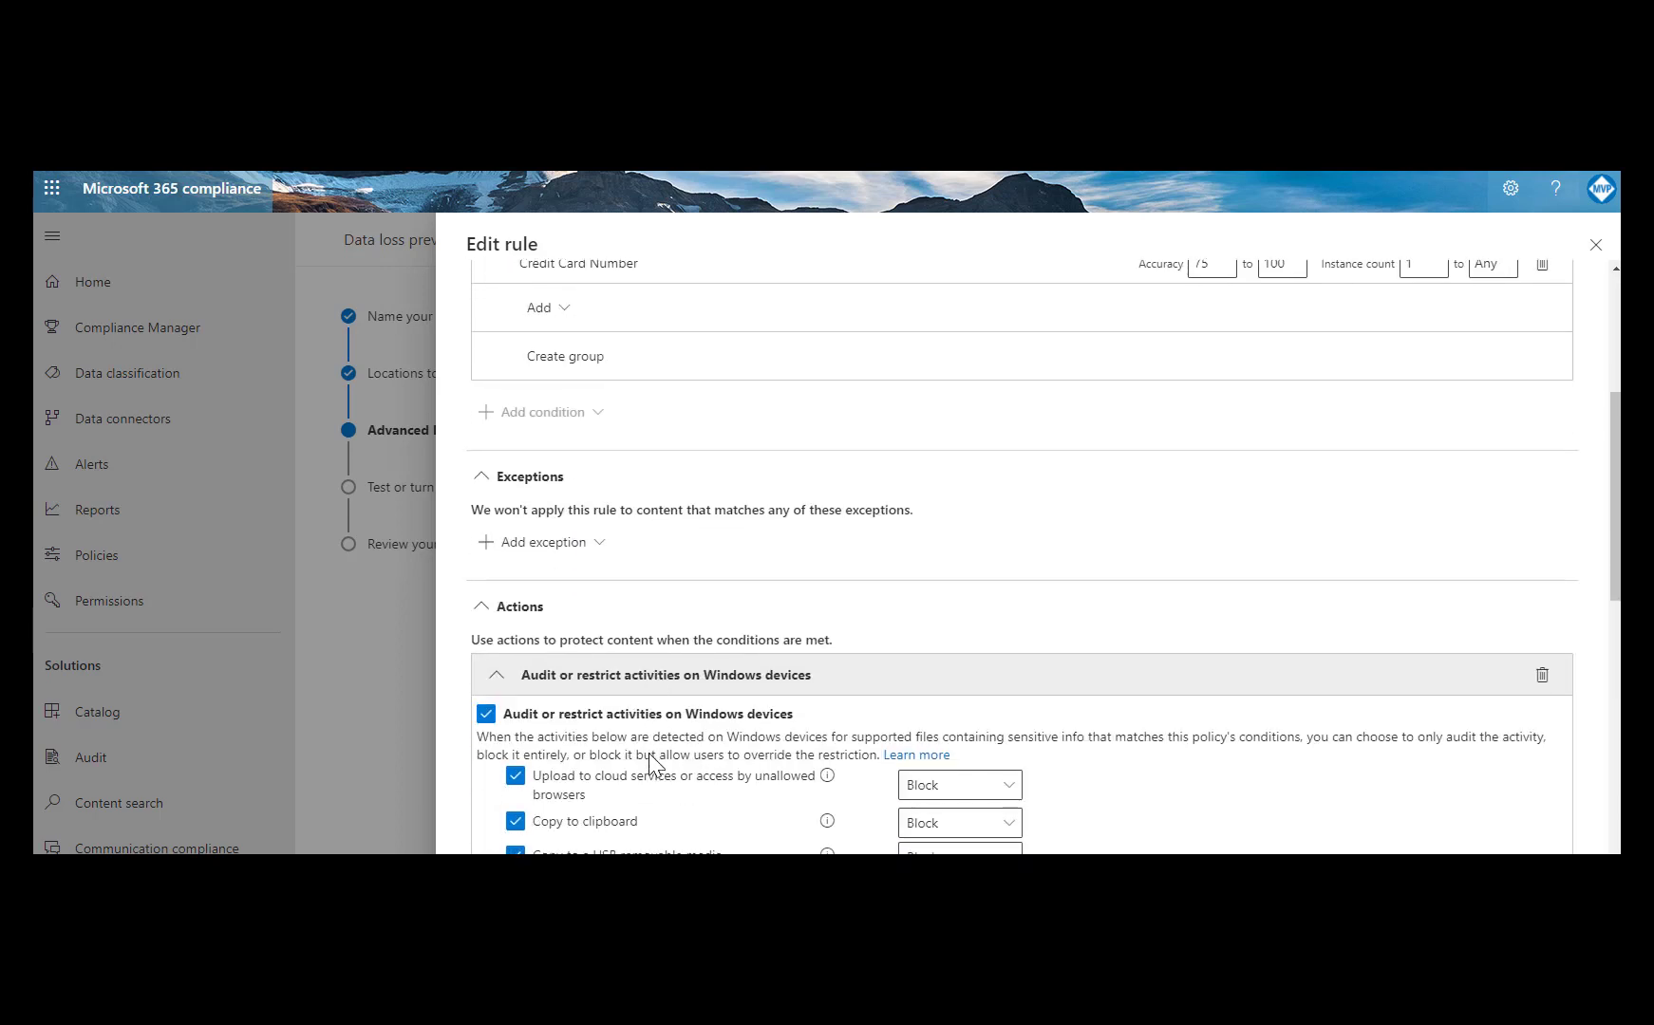
scroll(651, 755, "down", 3)
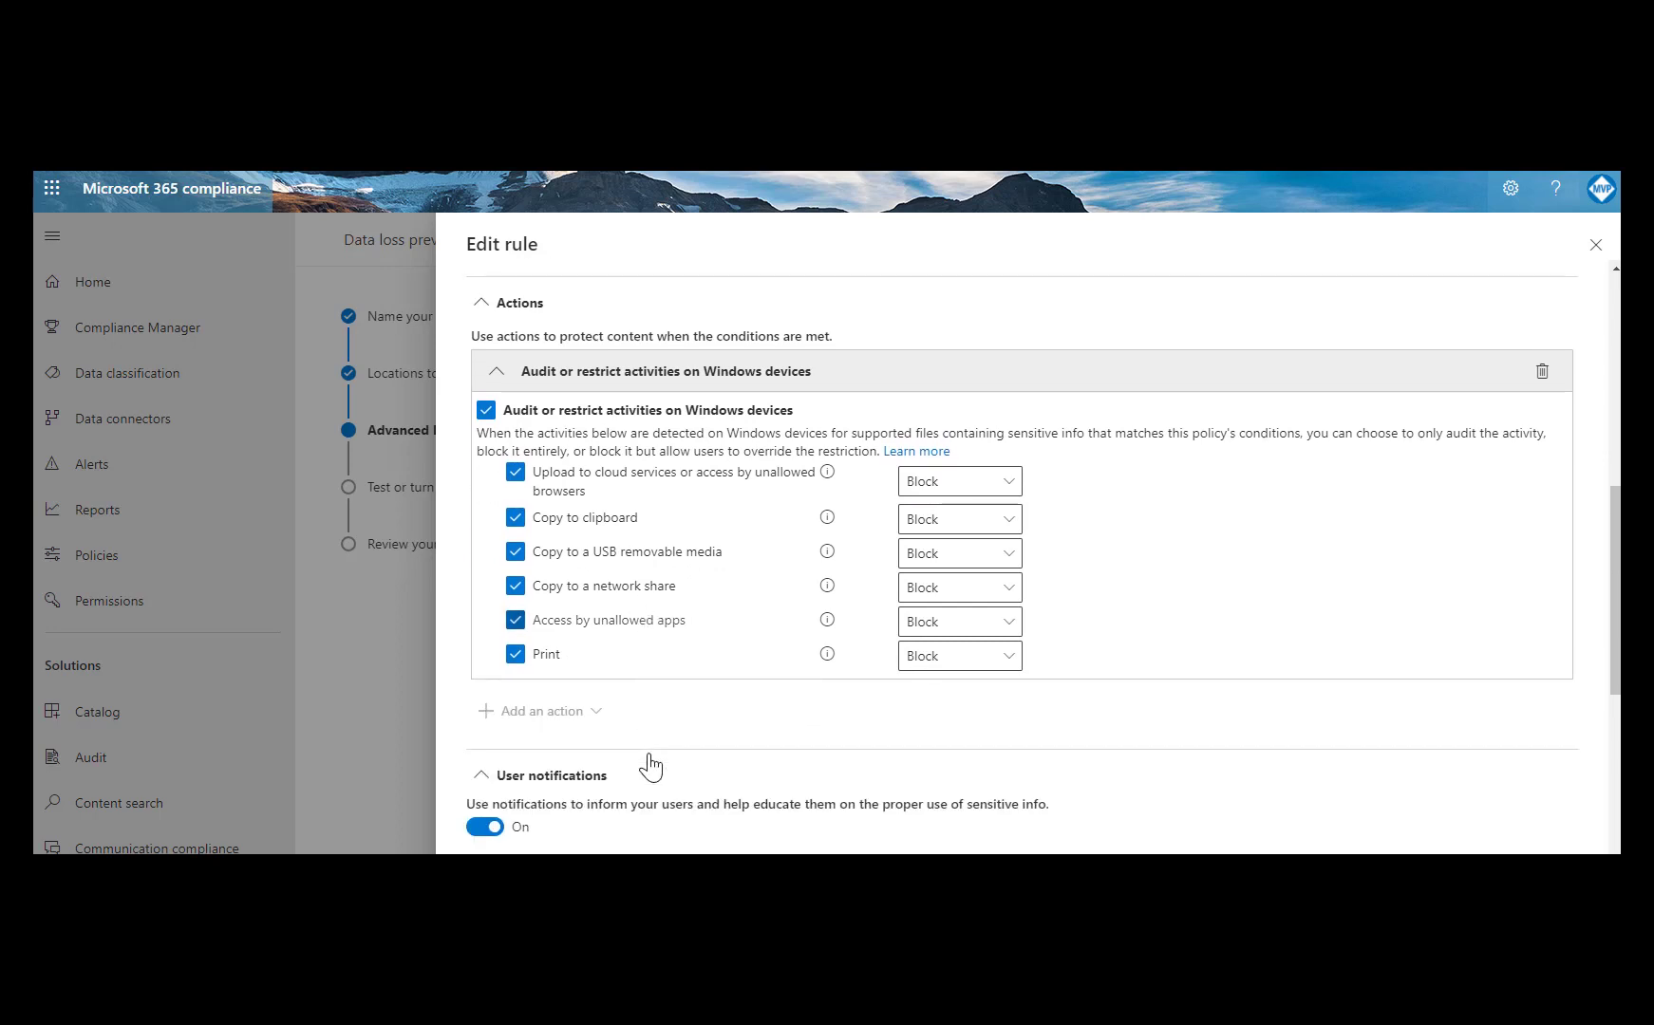
scroll(650, 765, "up", 1)
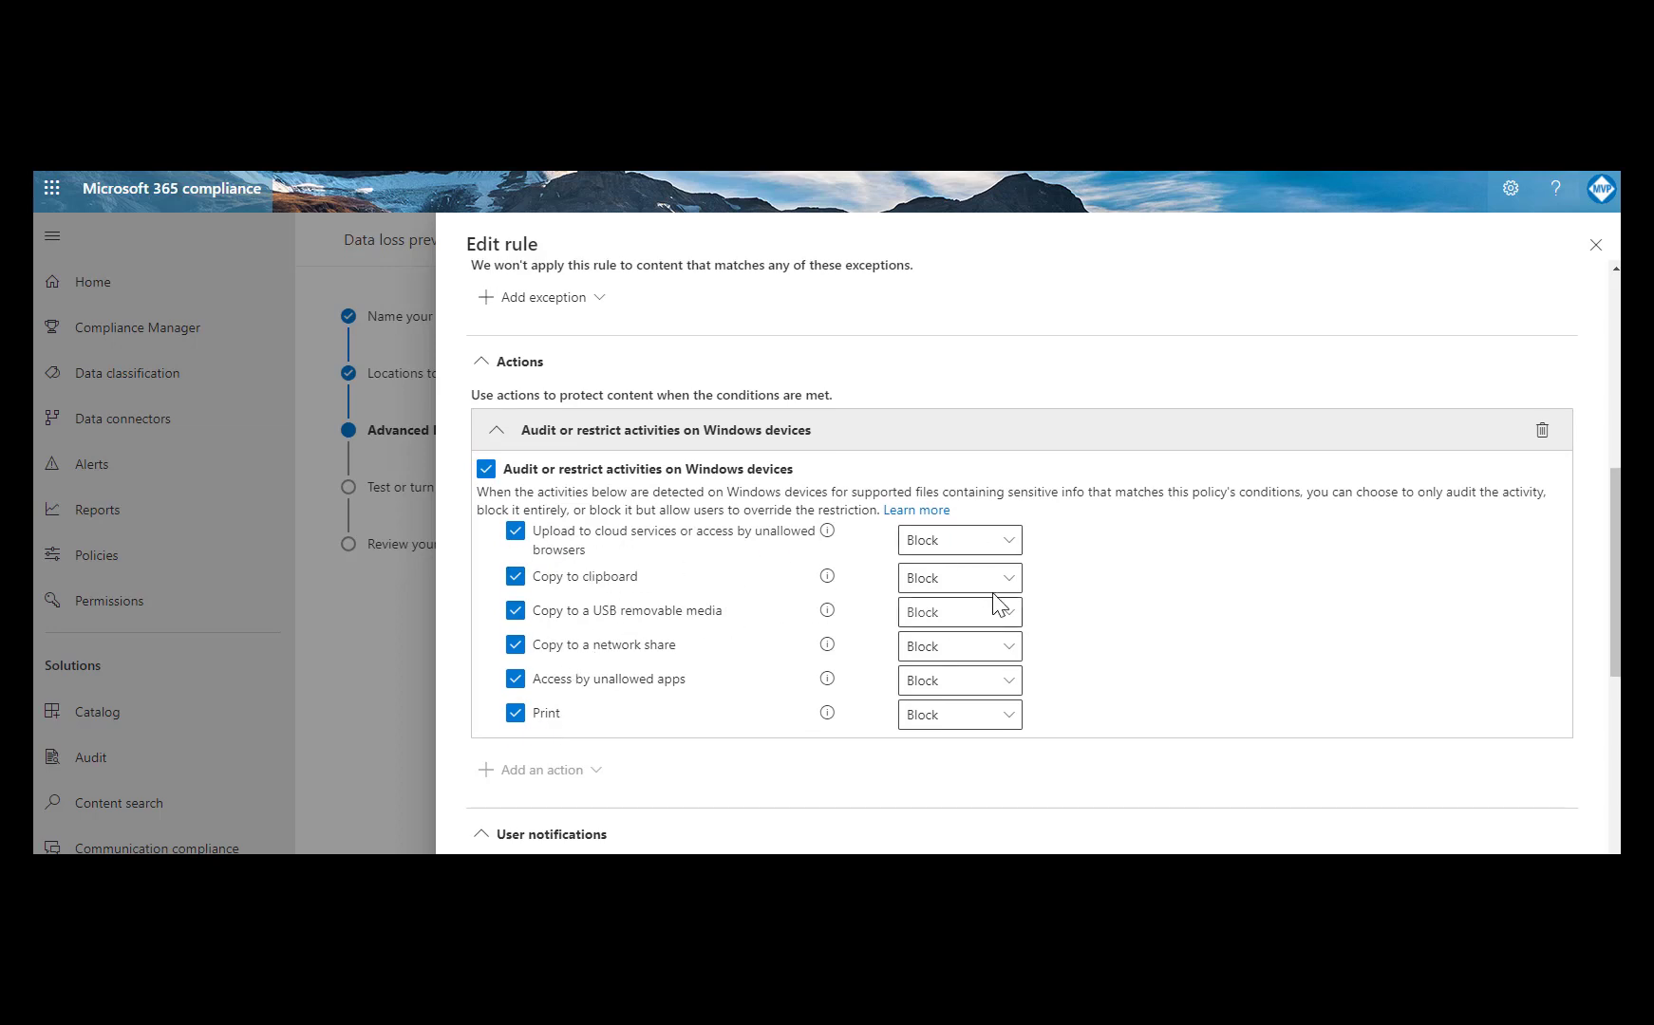
left_click(978, 622)
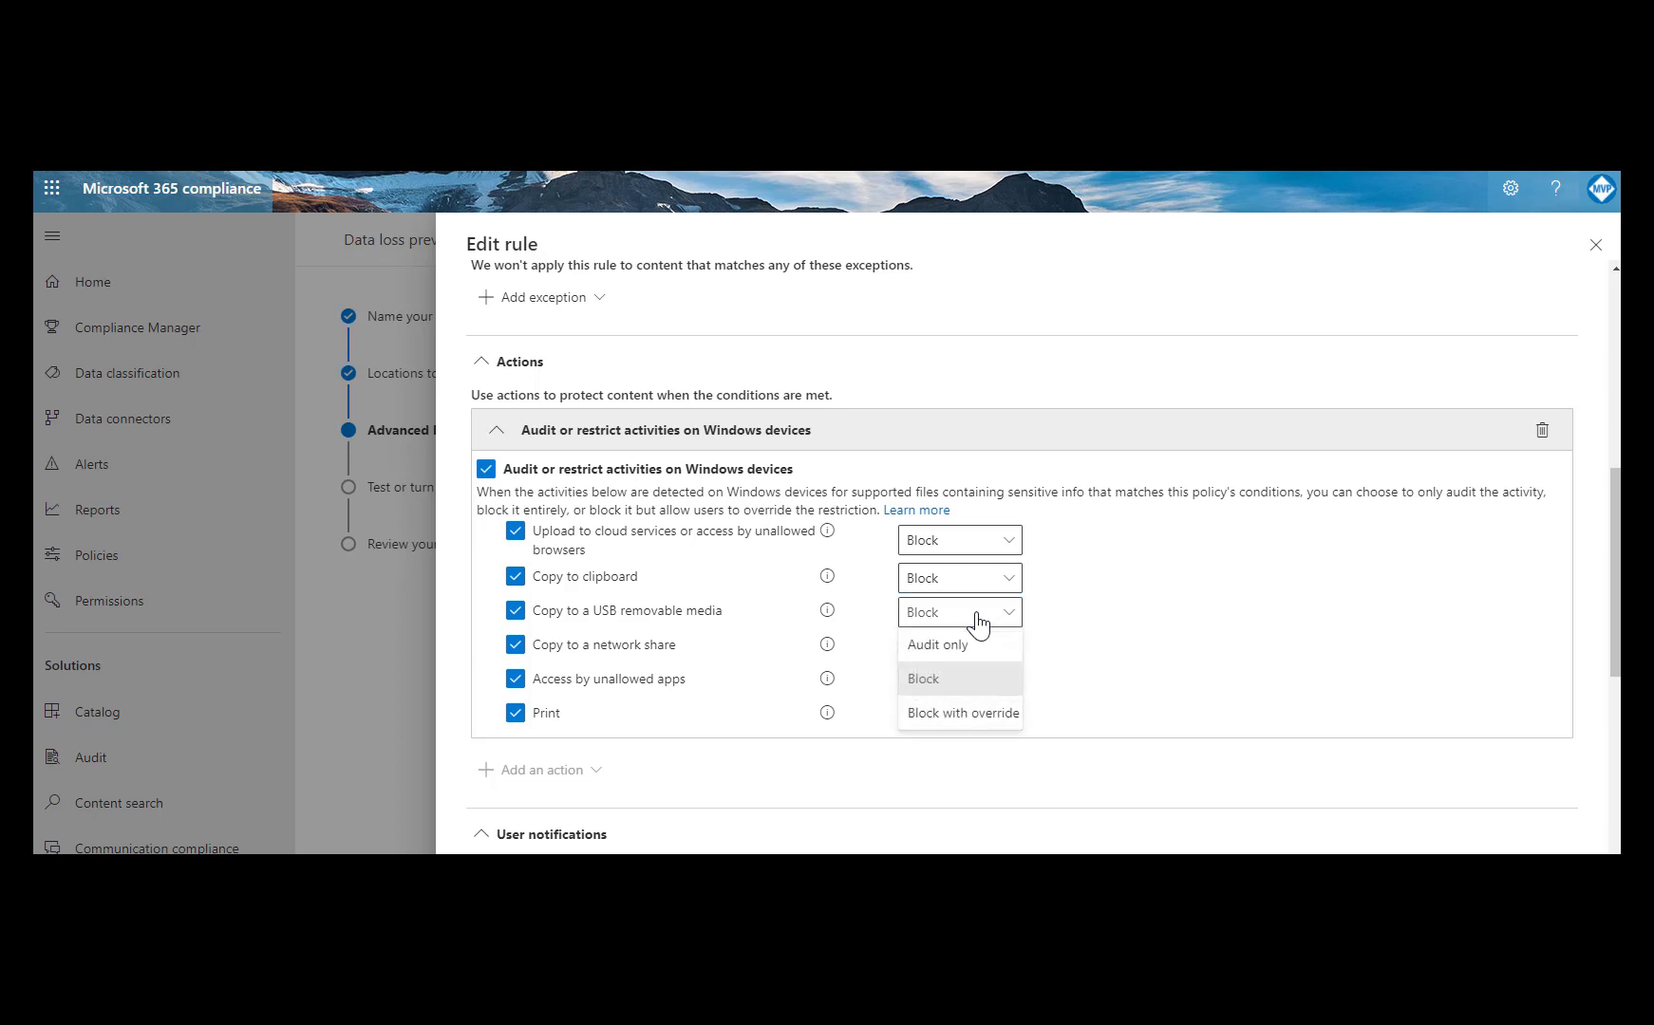
left_click(938, 728)
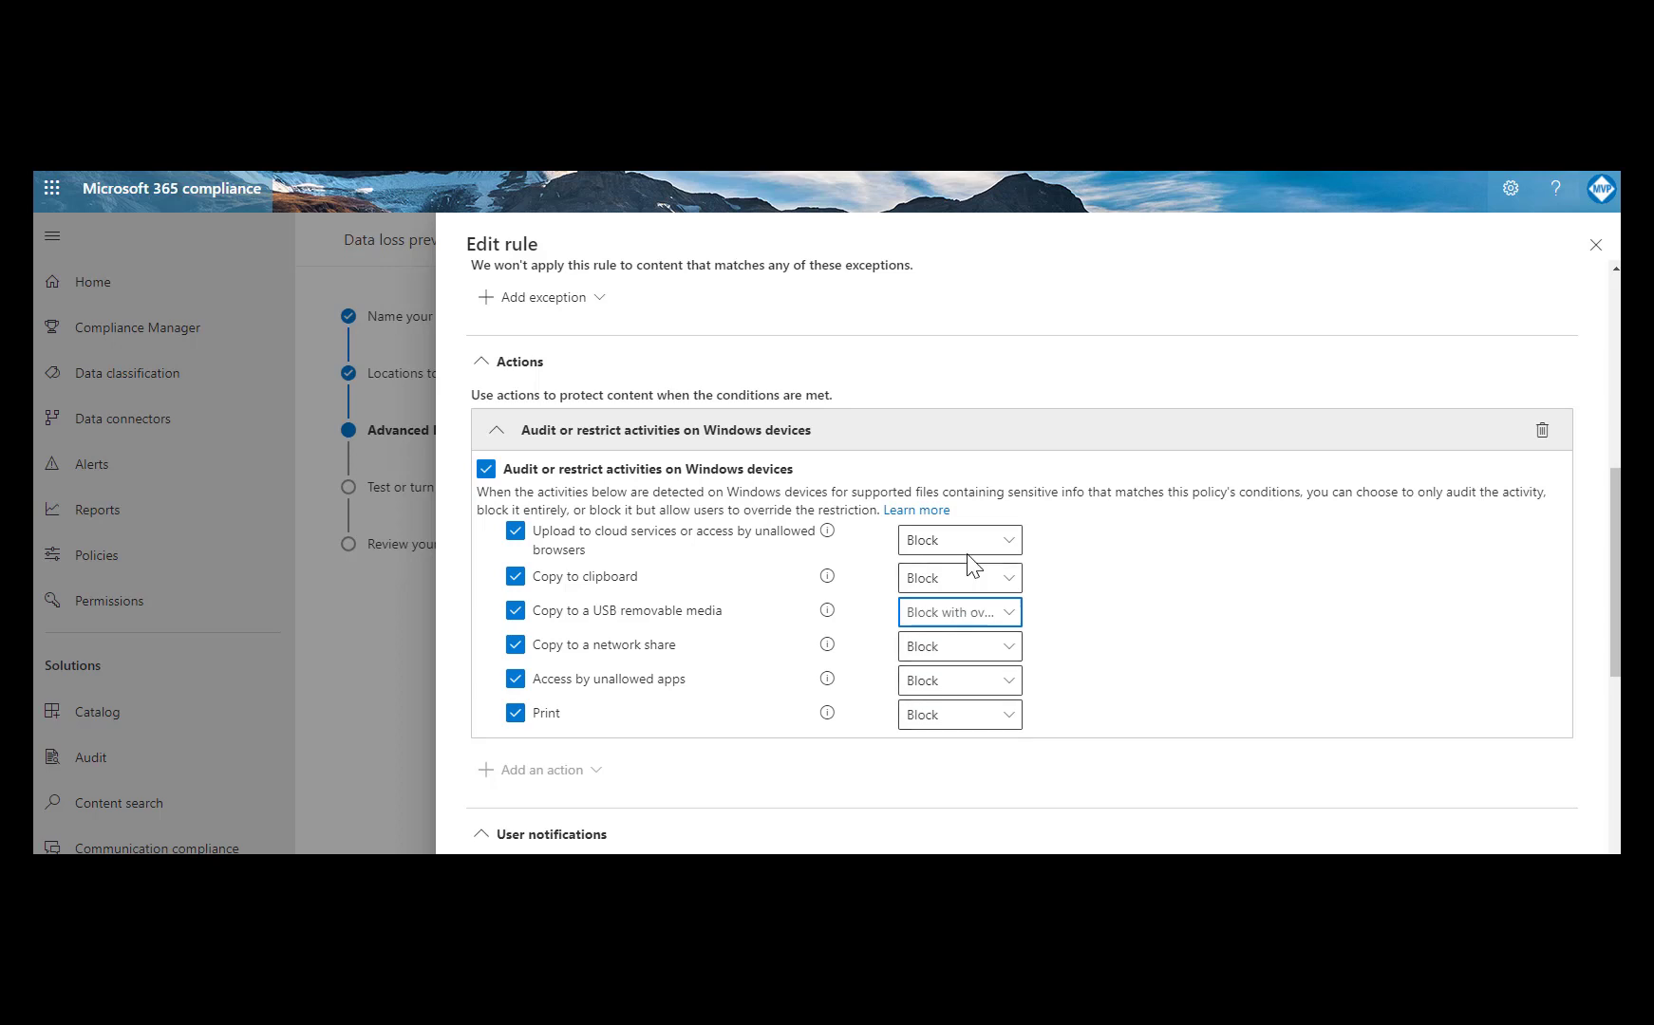
left_click(1002, 548)
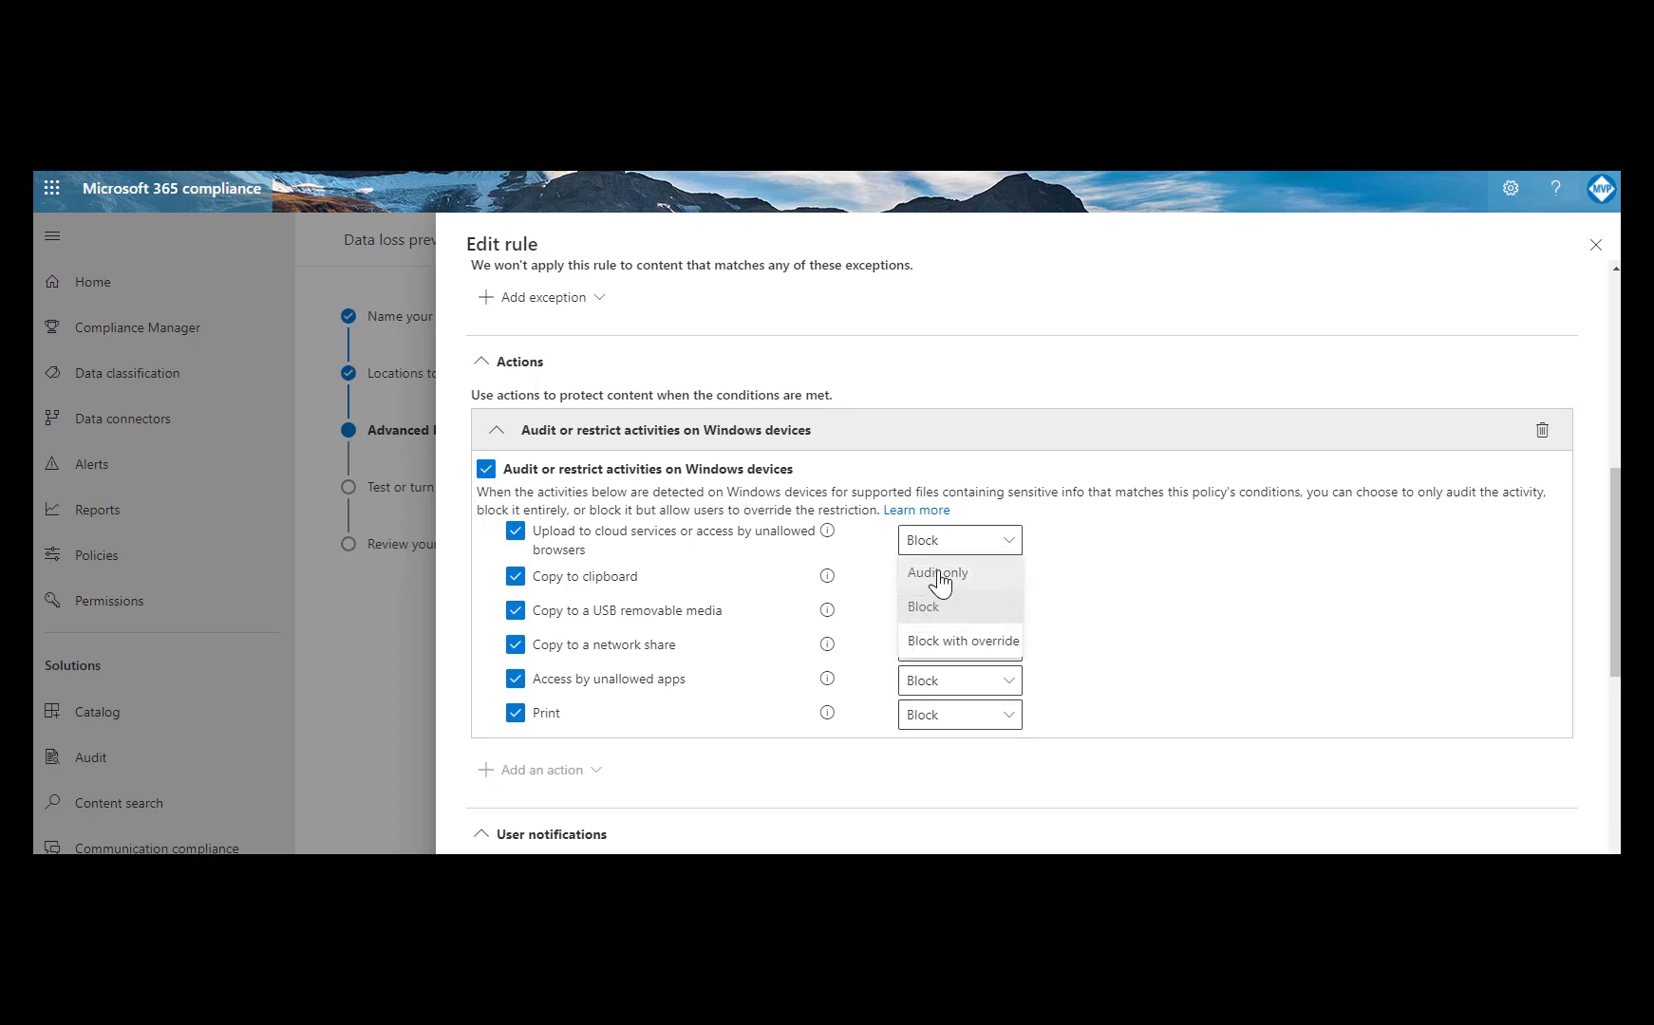
left_click(933, 575)
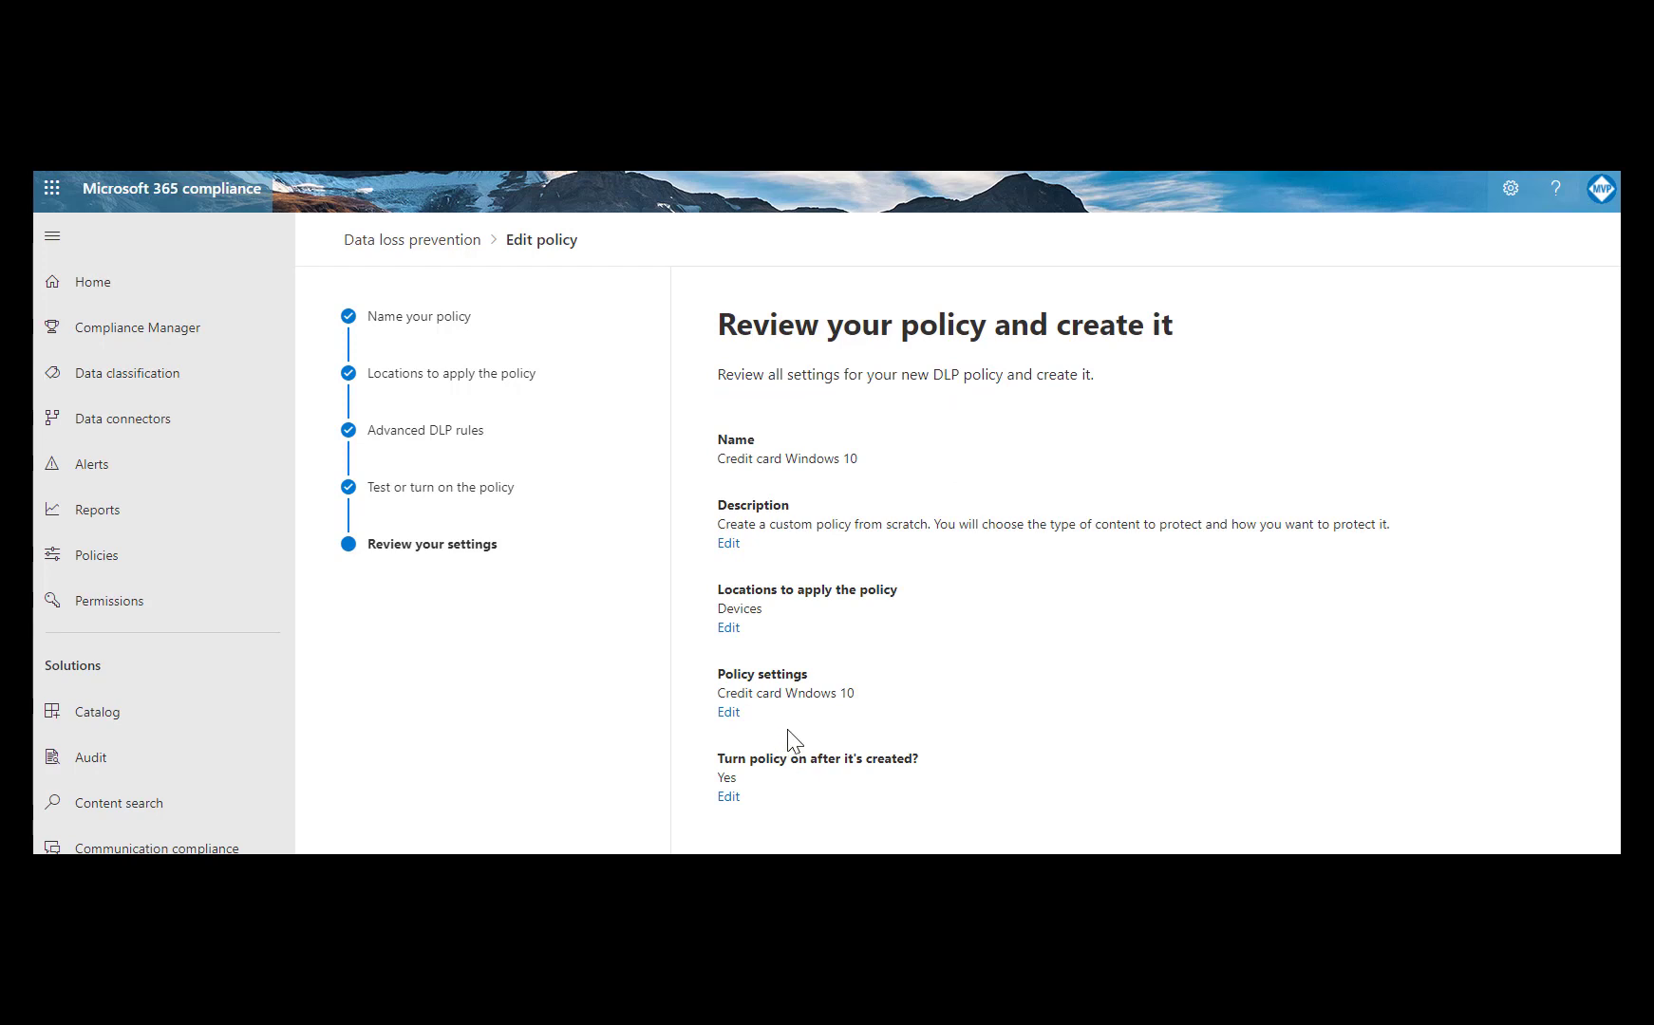
left_click_drag(858, 698, 786, 697)
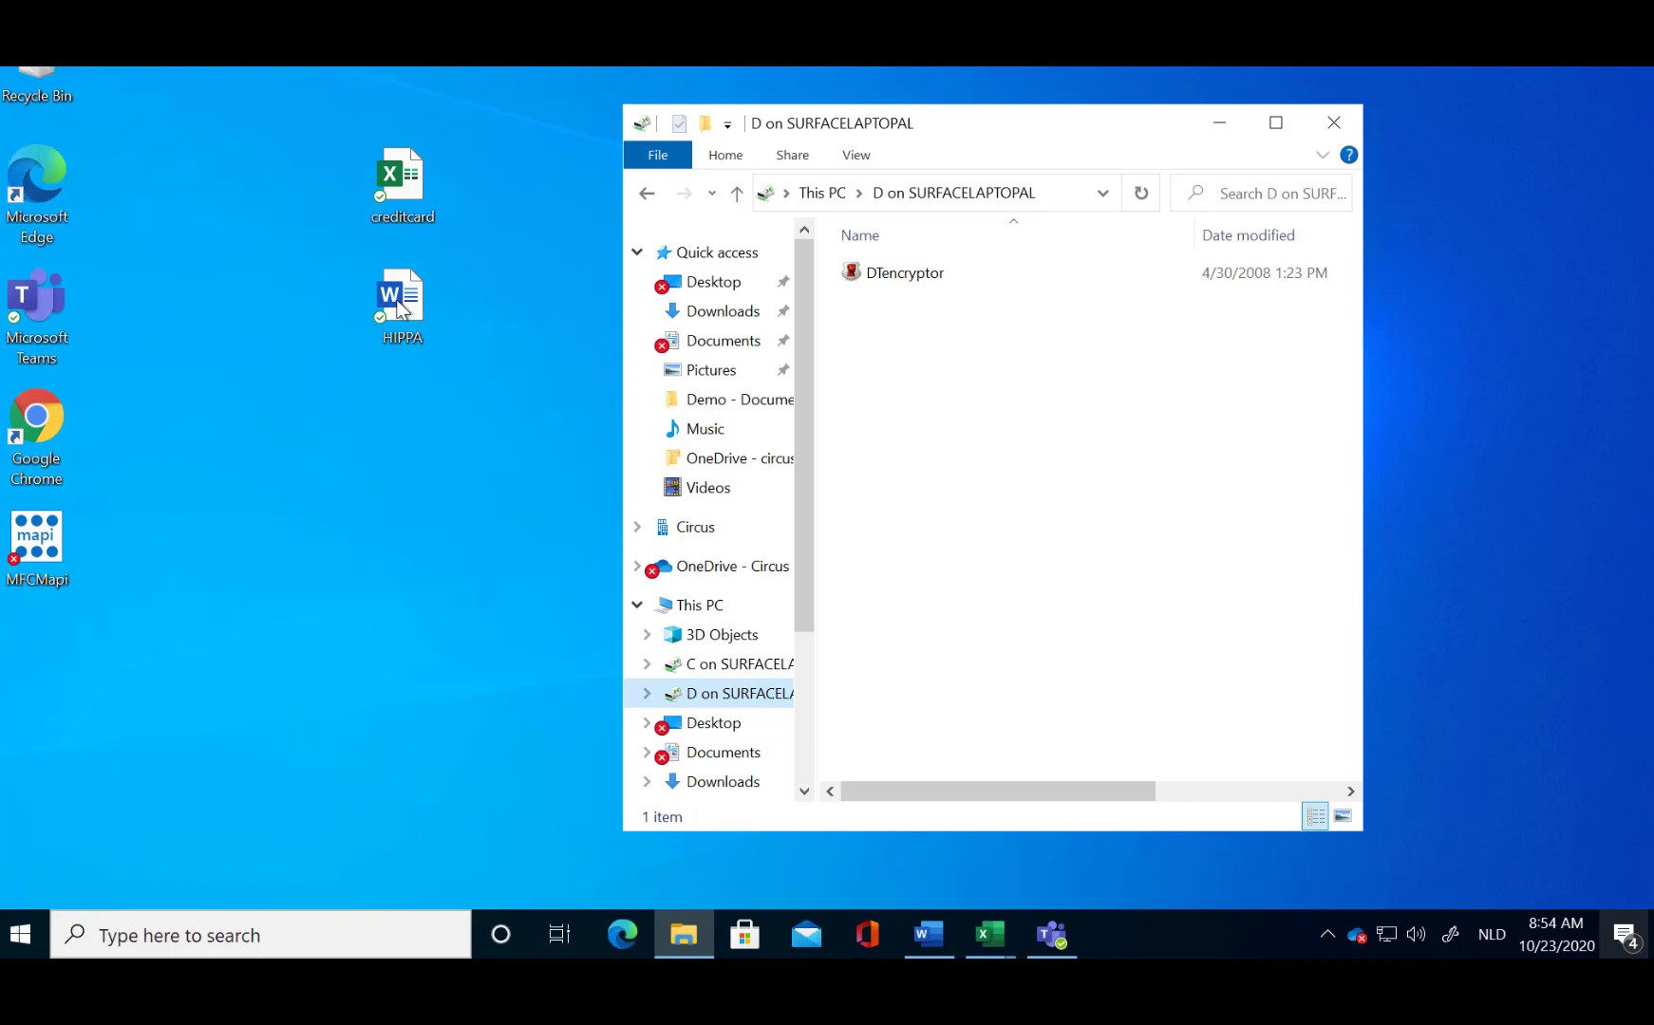
- On the Windows 10 desktop, copy the HIPPA document to D on SURFACELAPTOPAL and try to copy the creditcard workbook there
left_click(475, 314)
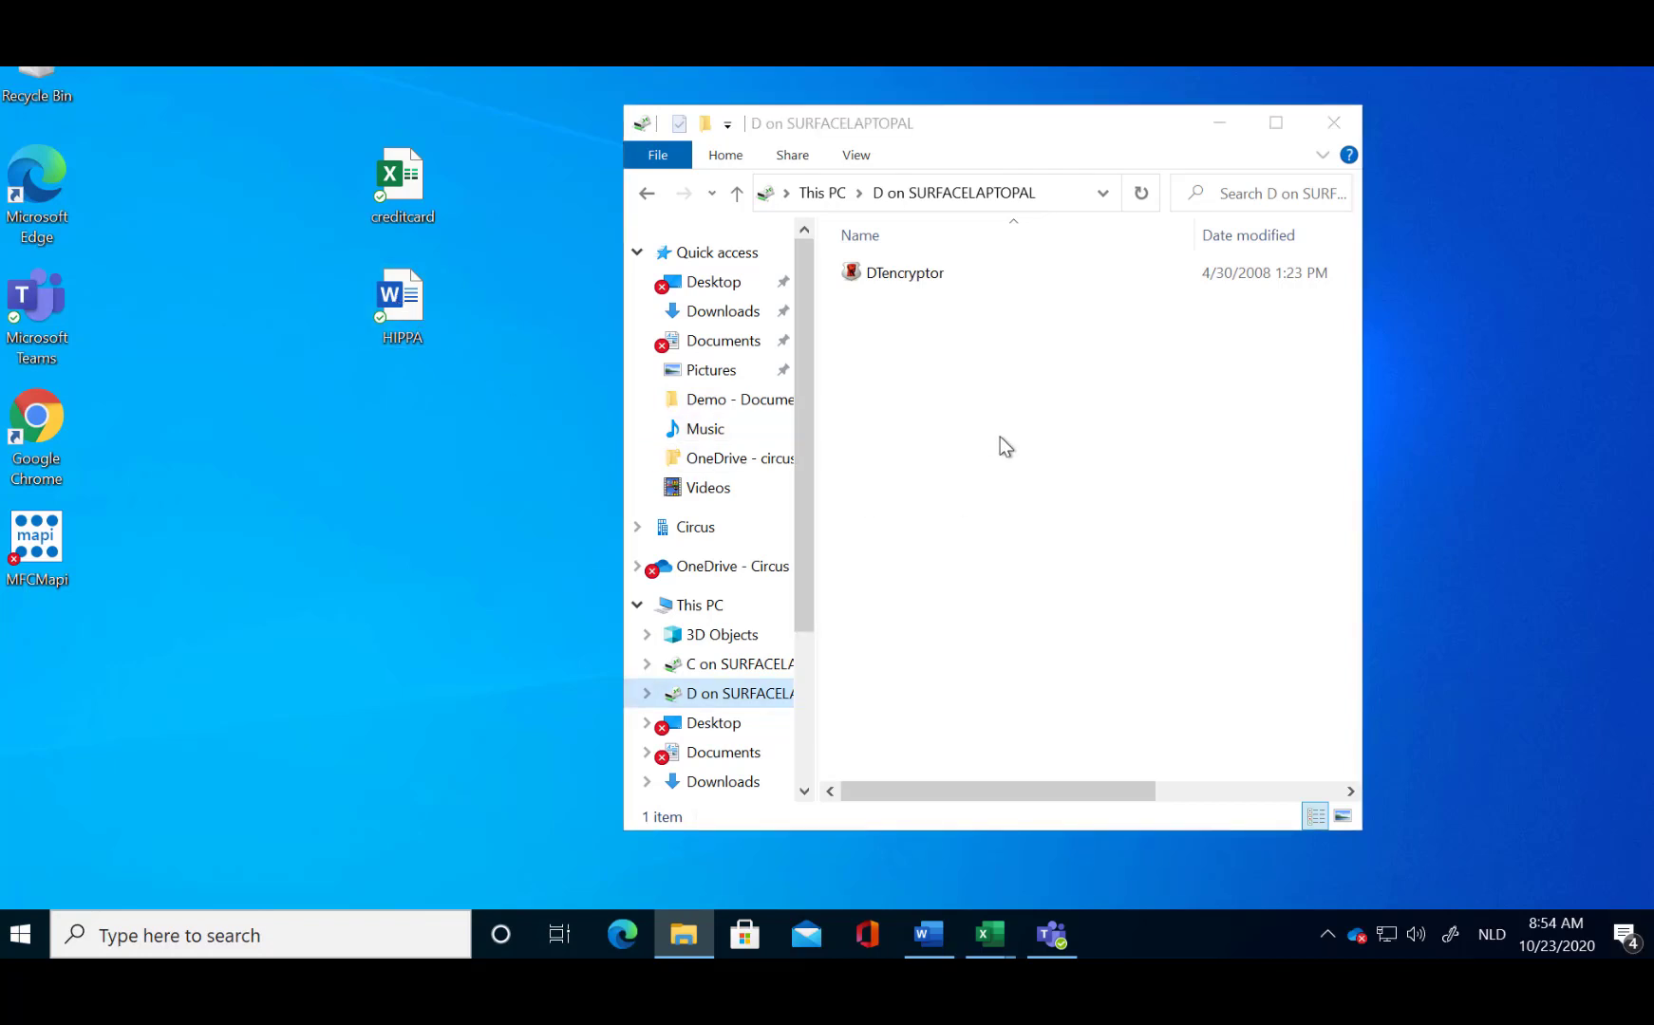
left_click_drag(408, 313, 999, 447)
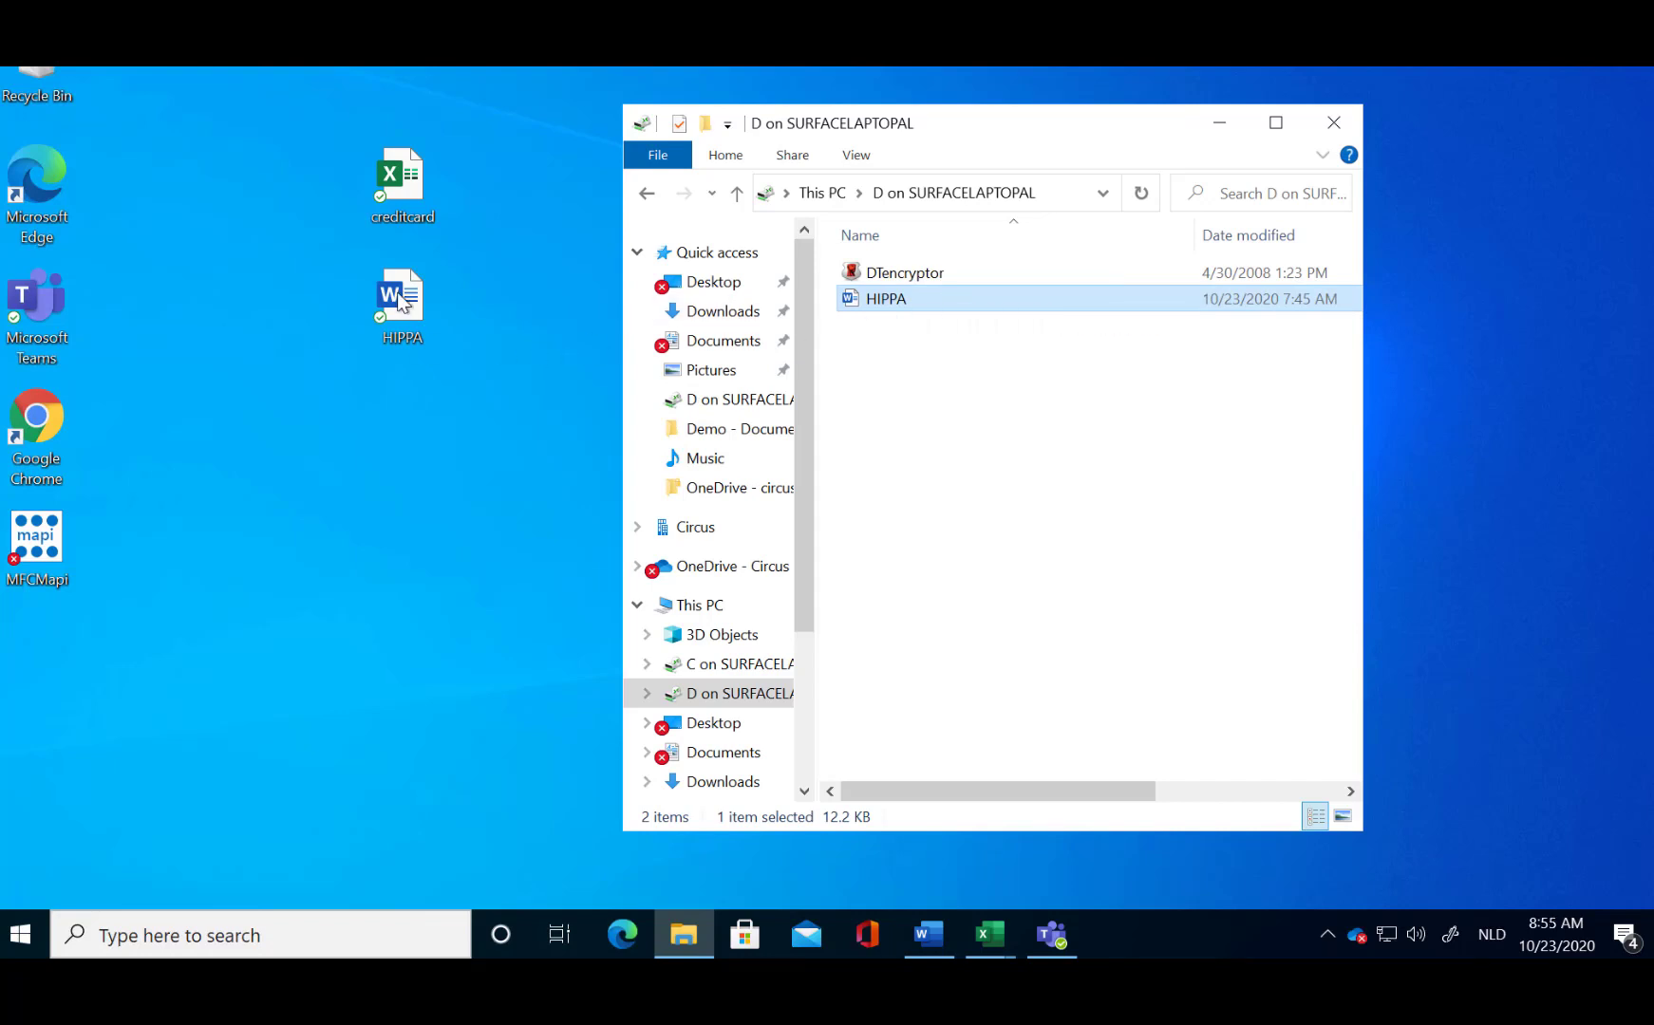
left_click_drag(422, 195, 980, 427)
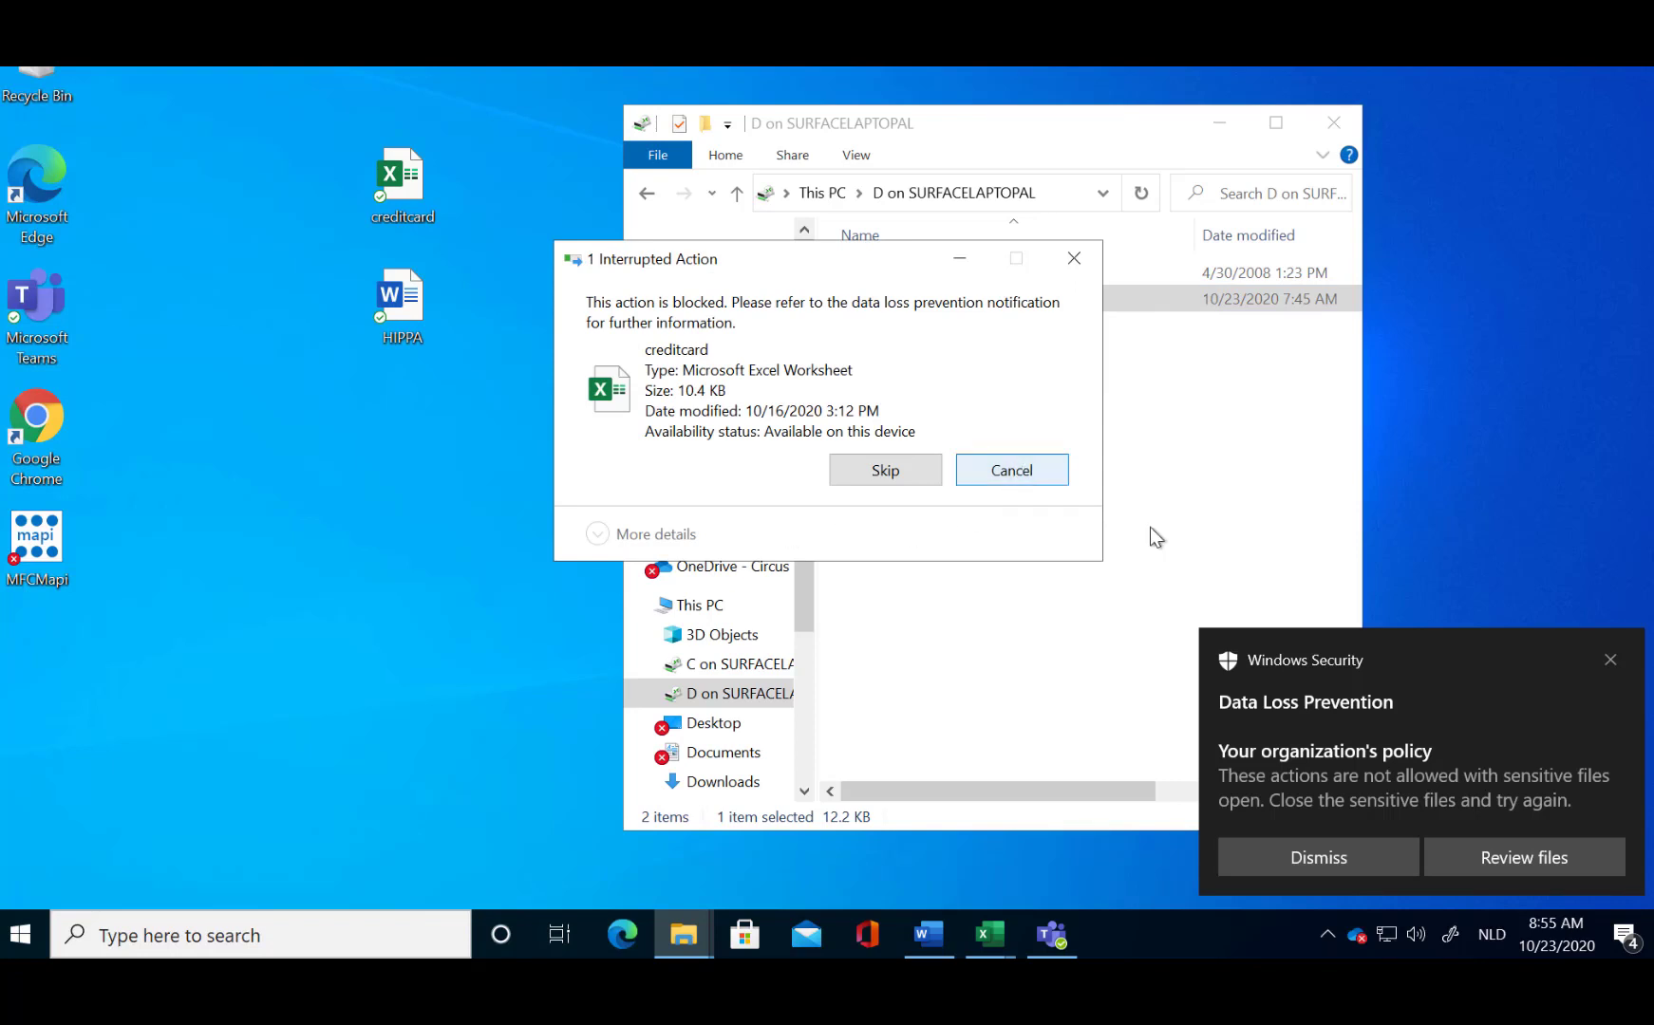
- Review the files affected by the data loss prevention notification, and close the details and the interrupted copy message
left_click(1526, 855)
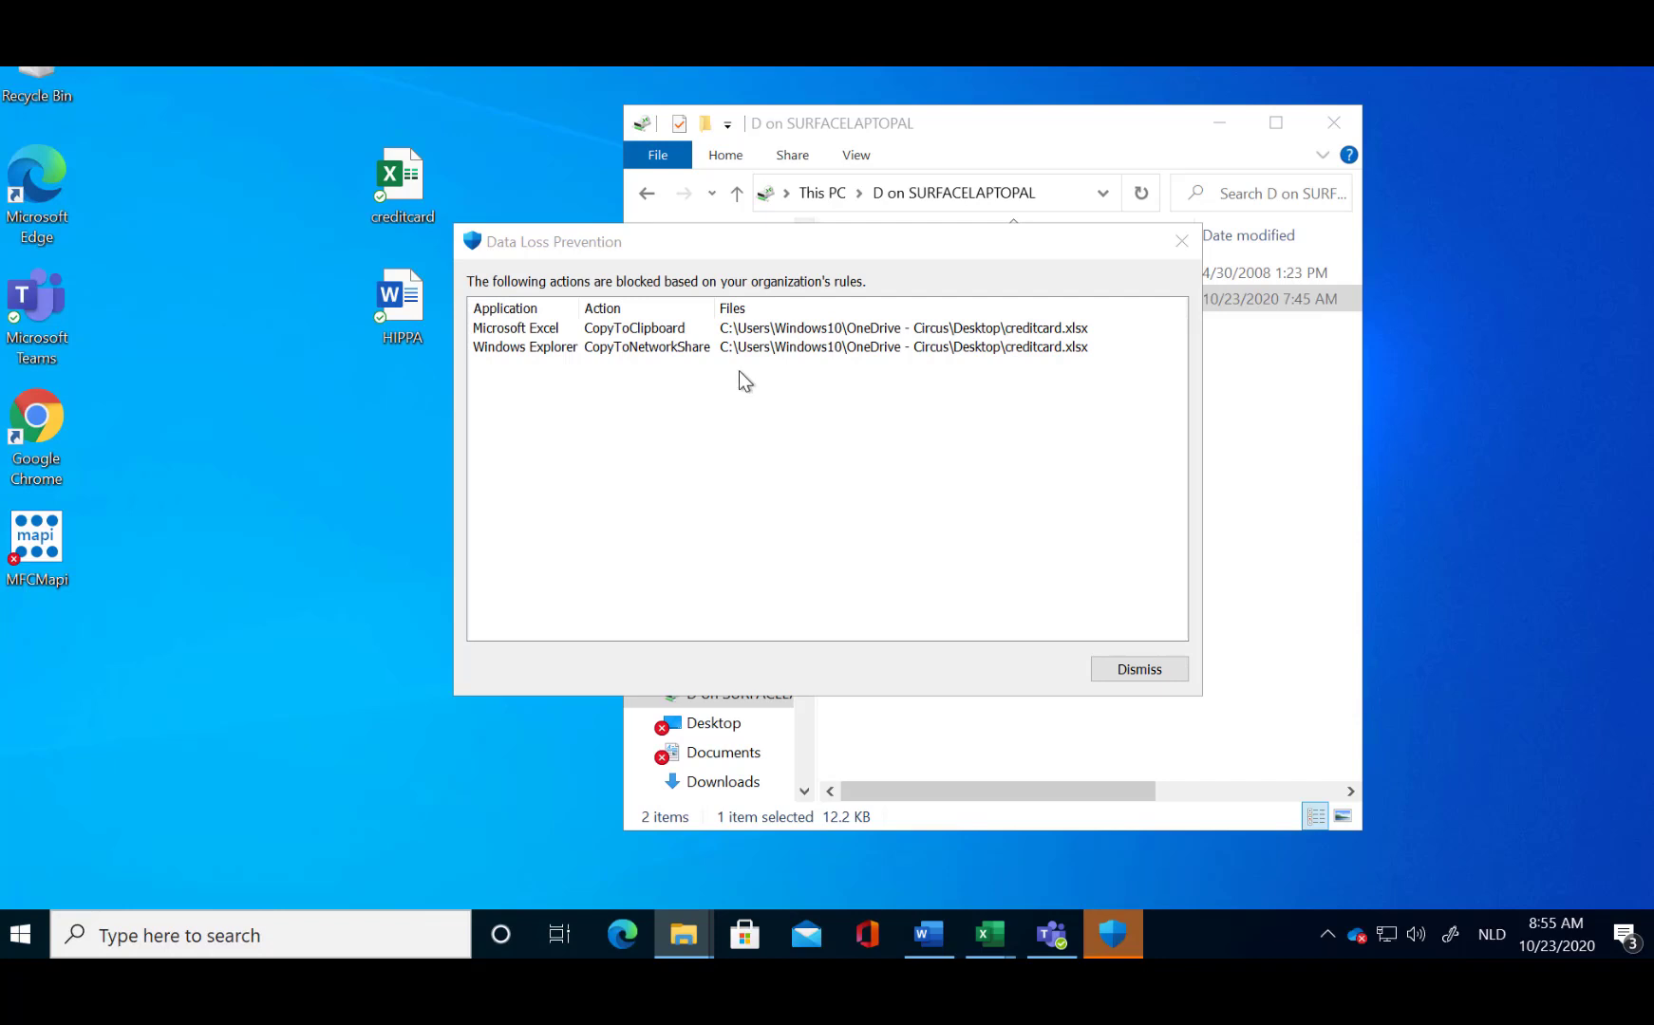
left_click(1128, 671)
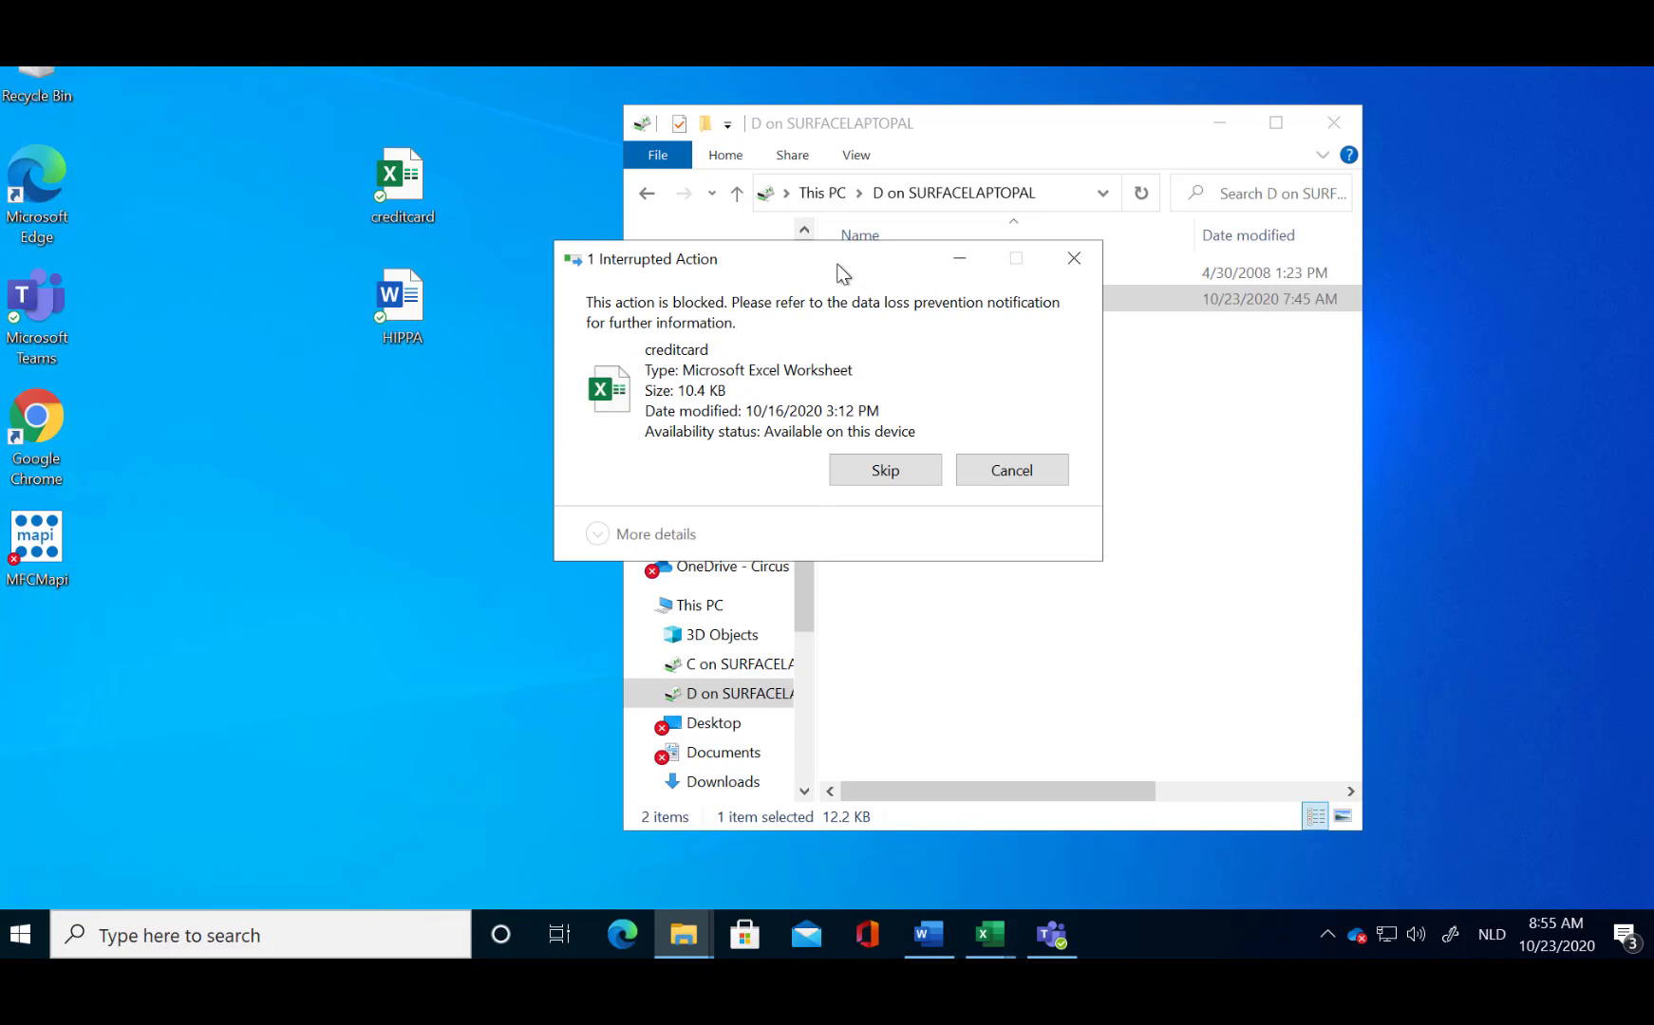
left_click_drag(837, 264, 454, 394)
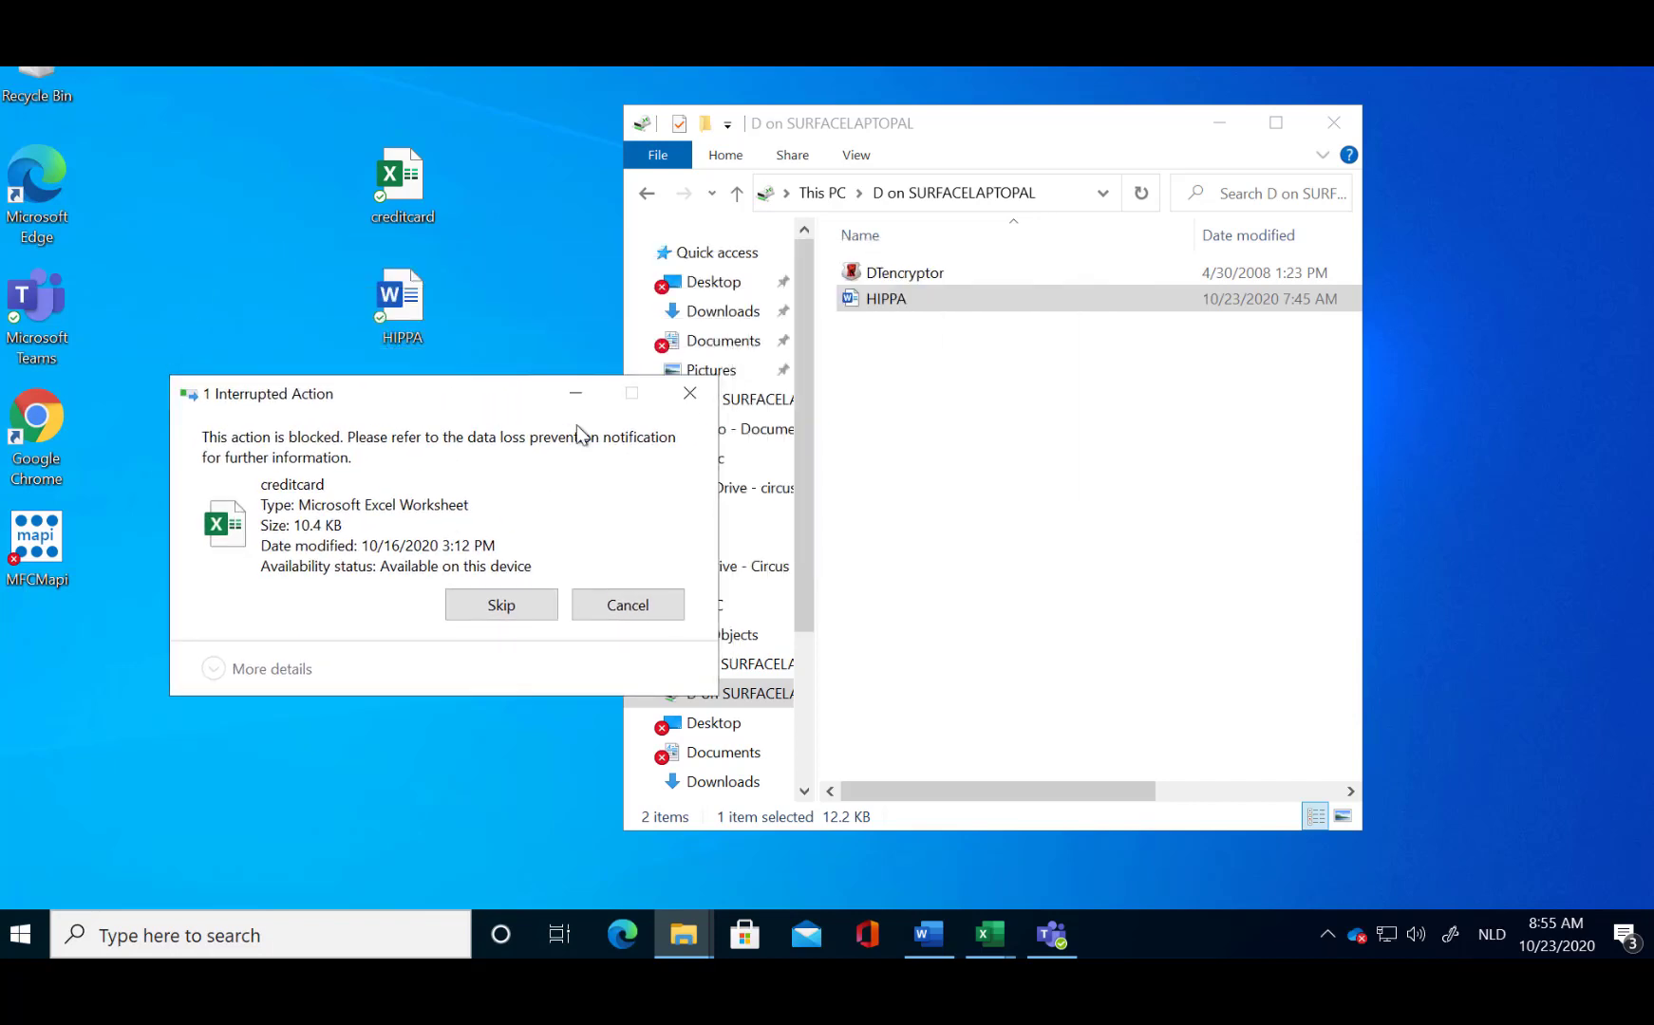
left_click(690, 394)
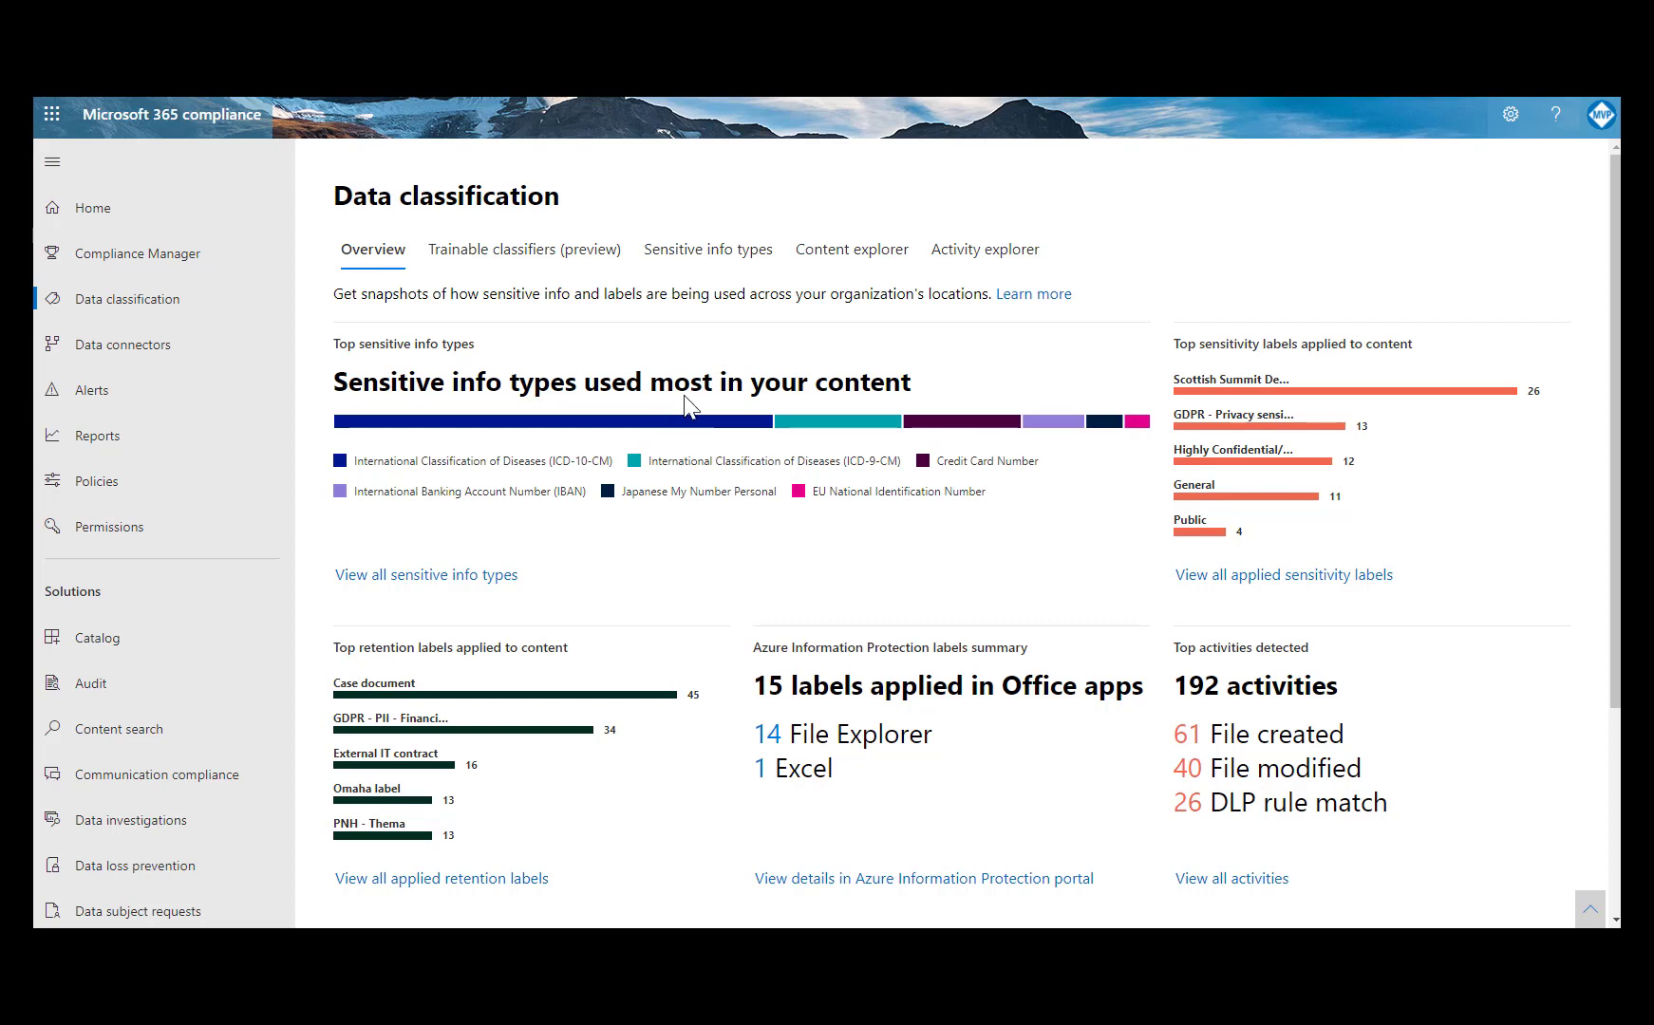
- In Microsoft 365 compliance data classification, open Activity explorer and filter the activities by the Endpoint devices location
left_click(990, 254)
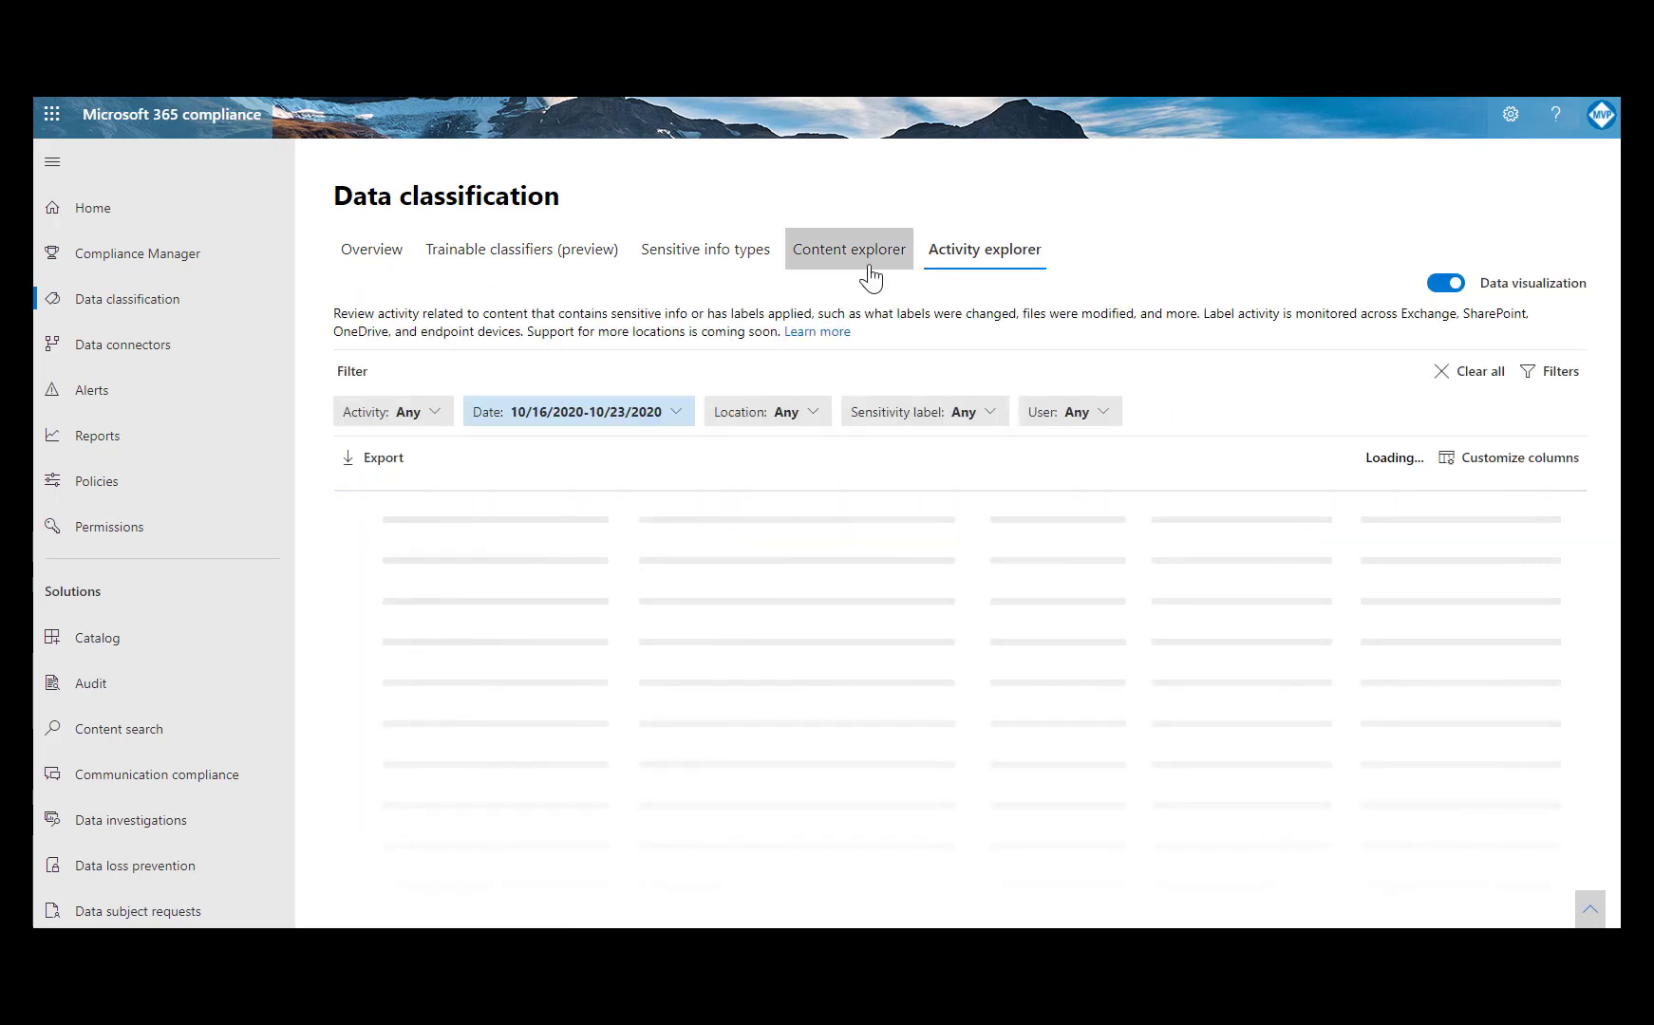
left_click(813, 420)
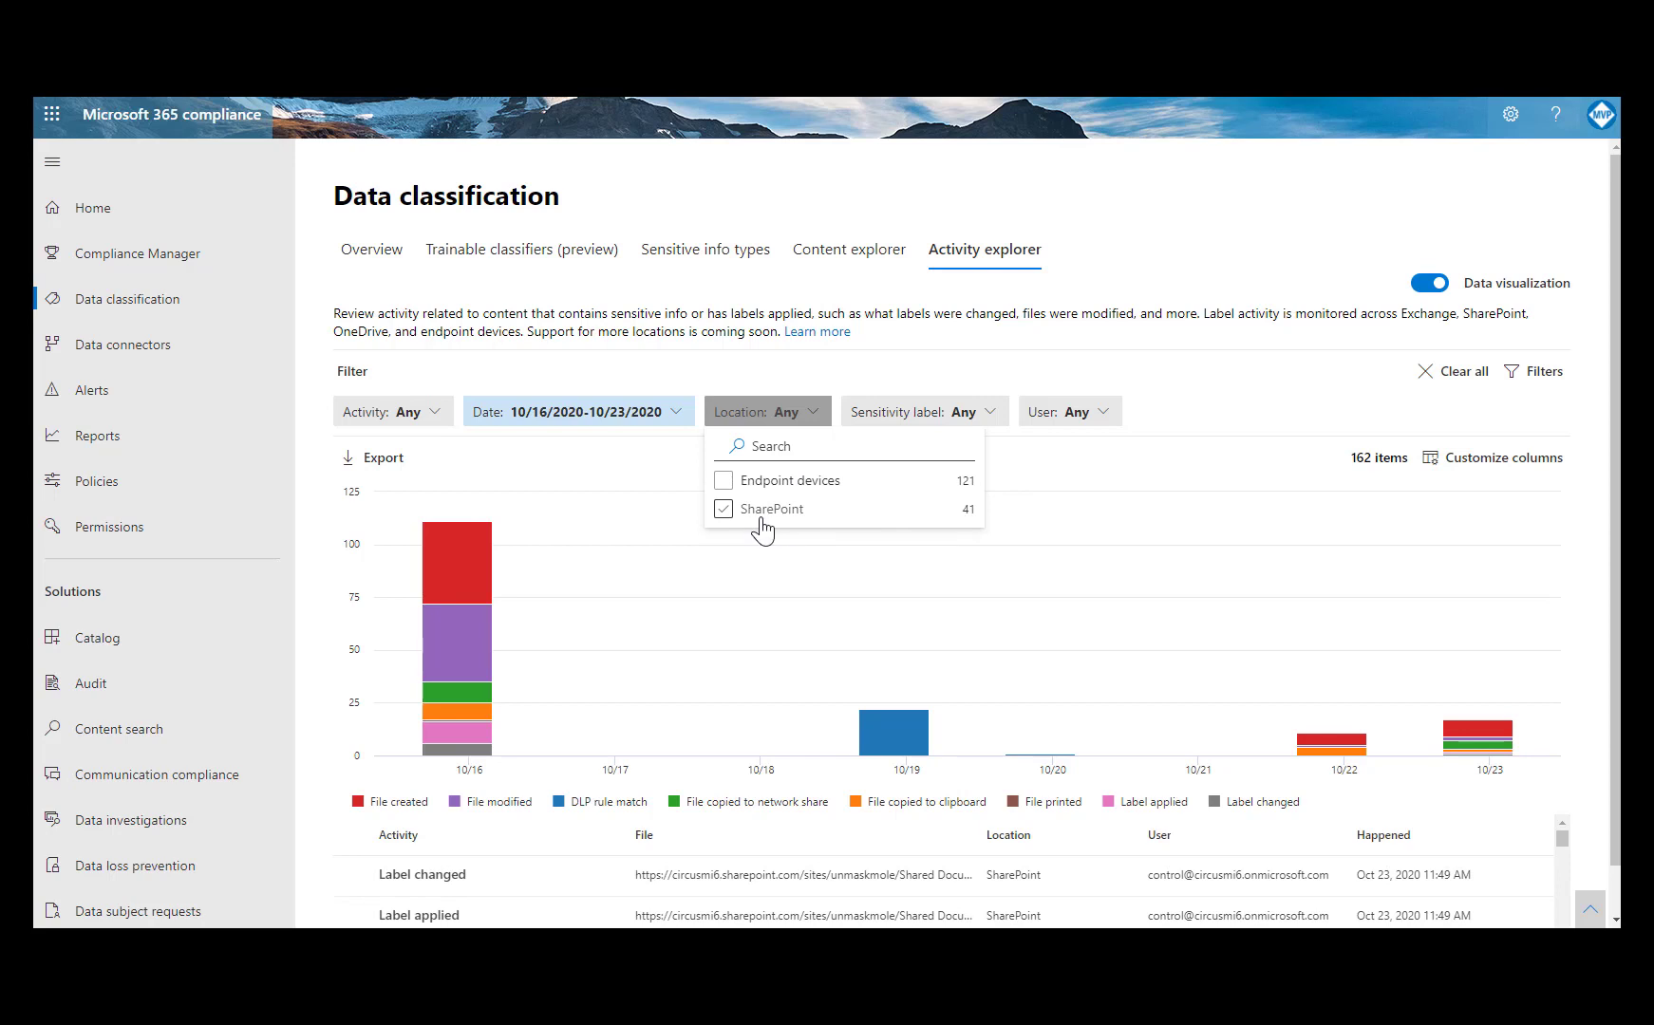
left_click(724, 482)
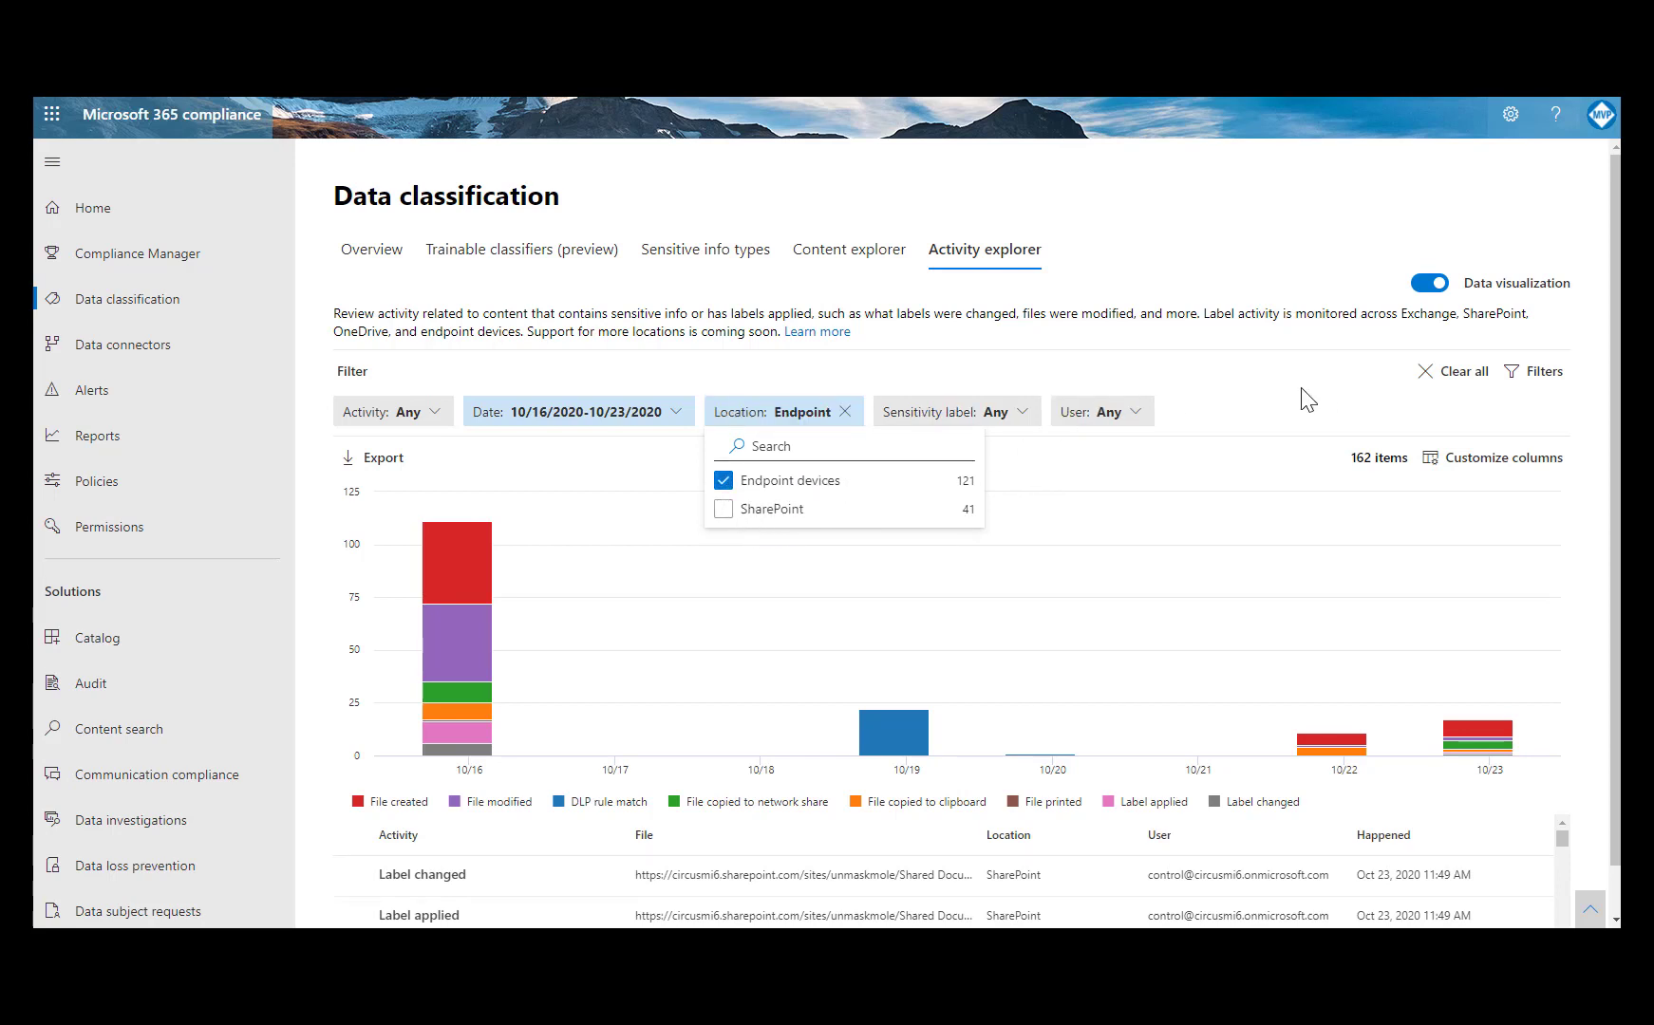
left_click(1262, 389)
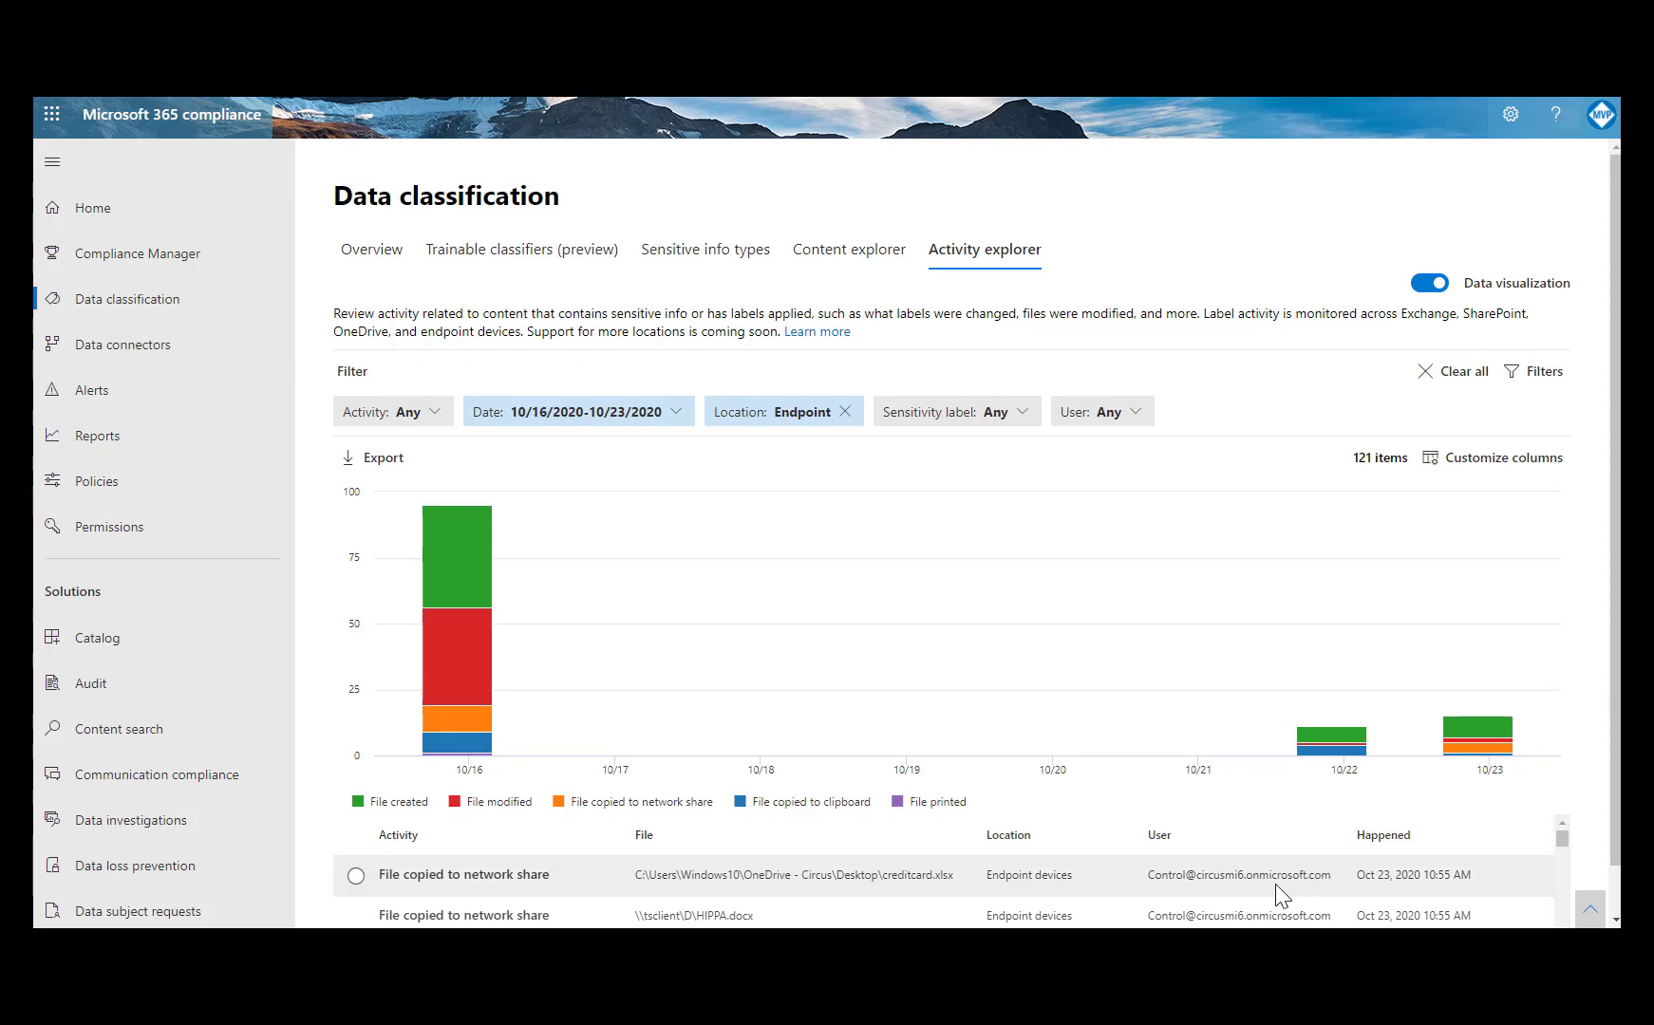
- Examine the endpoint entries in the activity list and the activity breakdown for 10/16/2020 in the chart
scroll(866, 874, "down", 1)
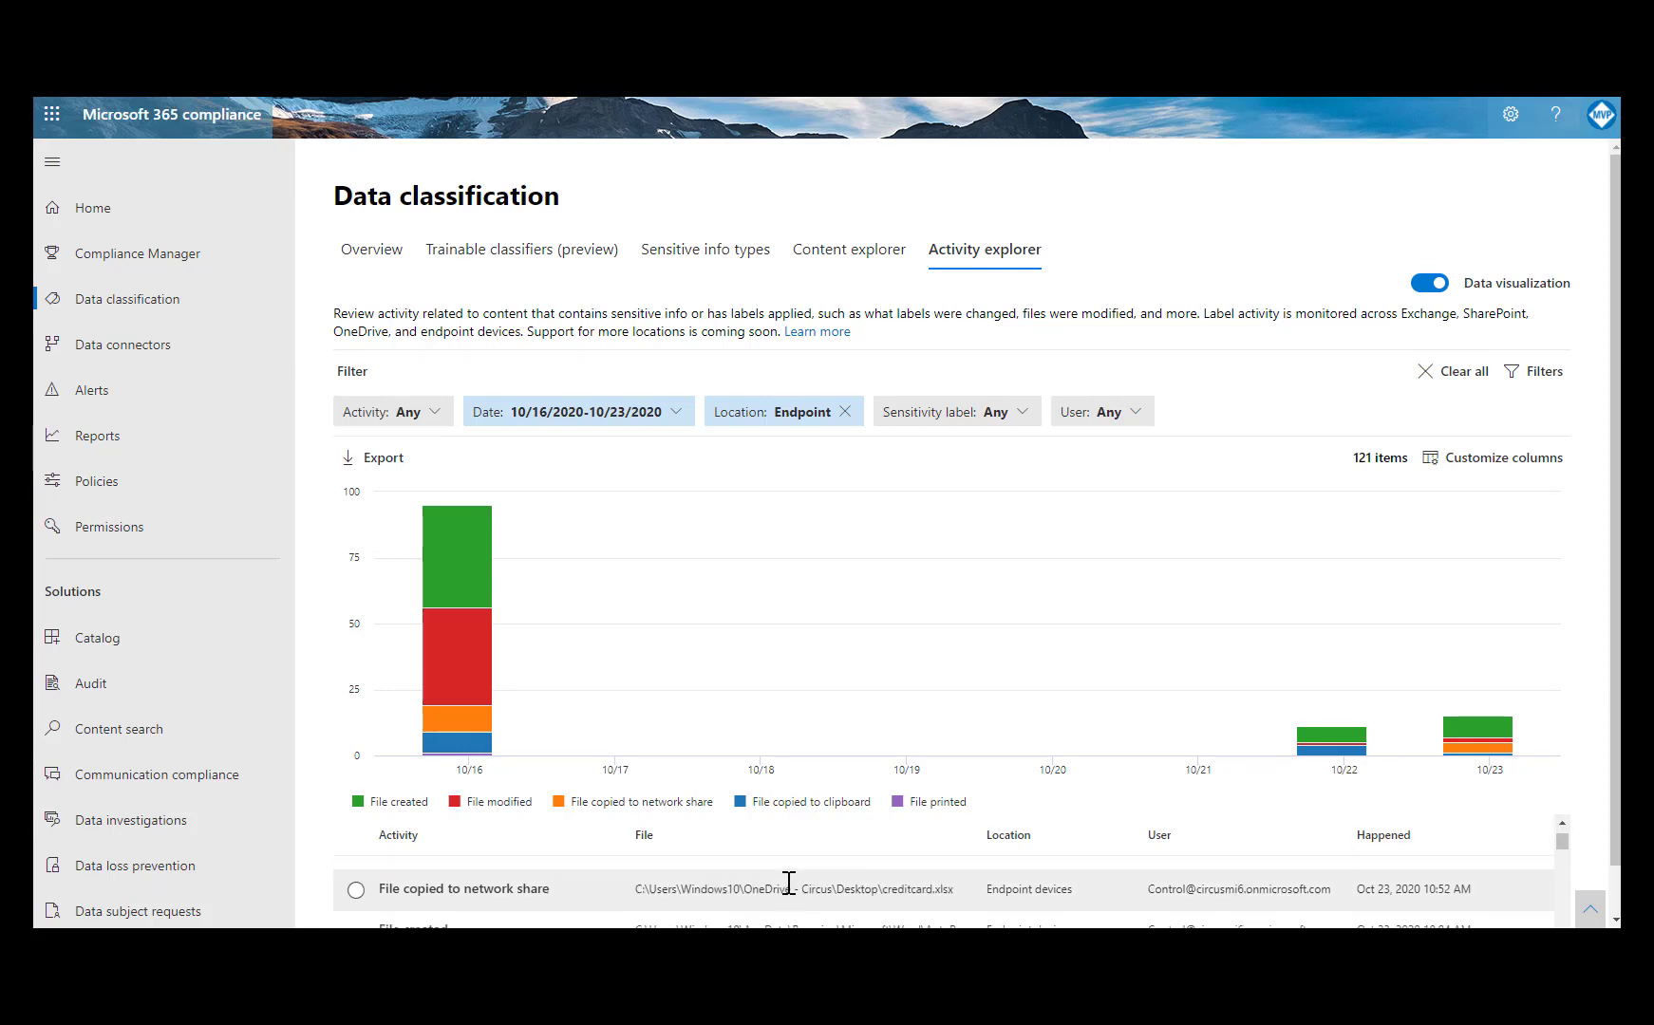
scroll(788, 891, "down", 1)
scroll(791, 897, "up", 1)
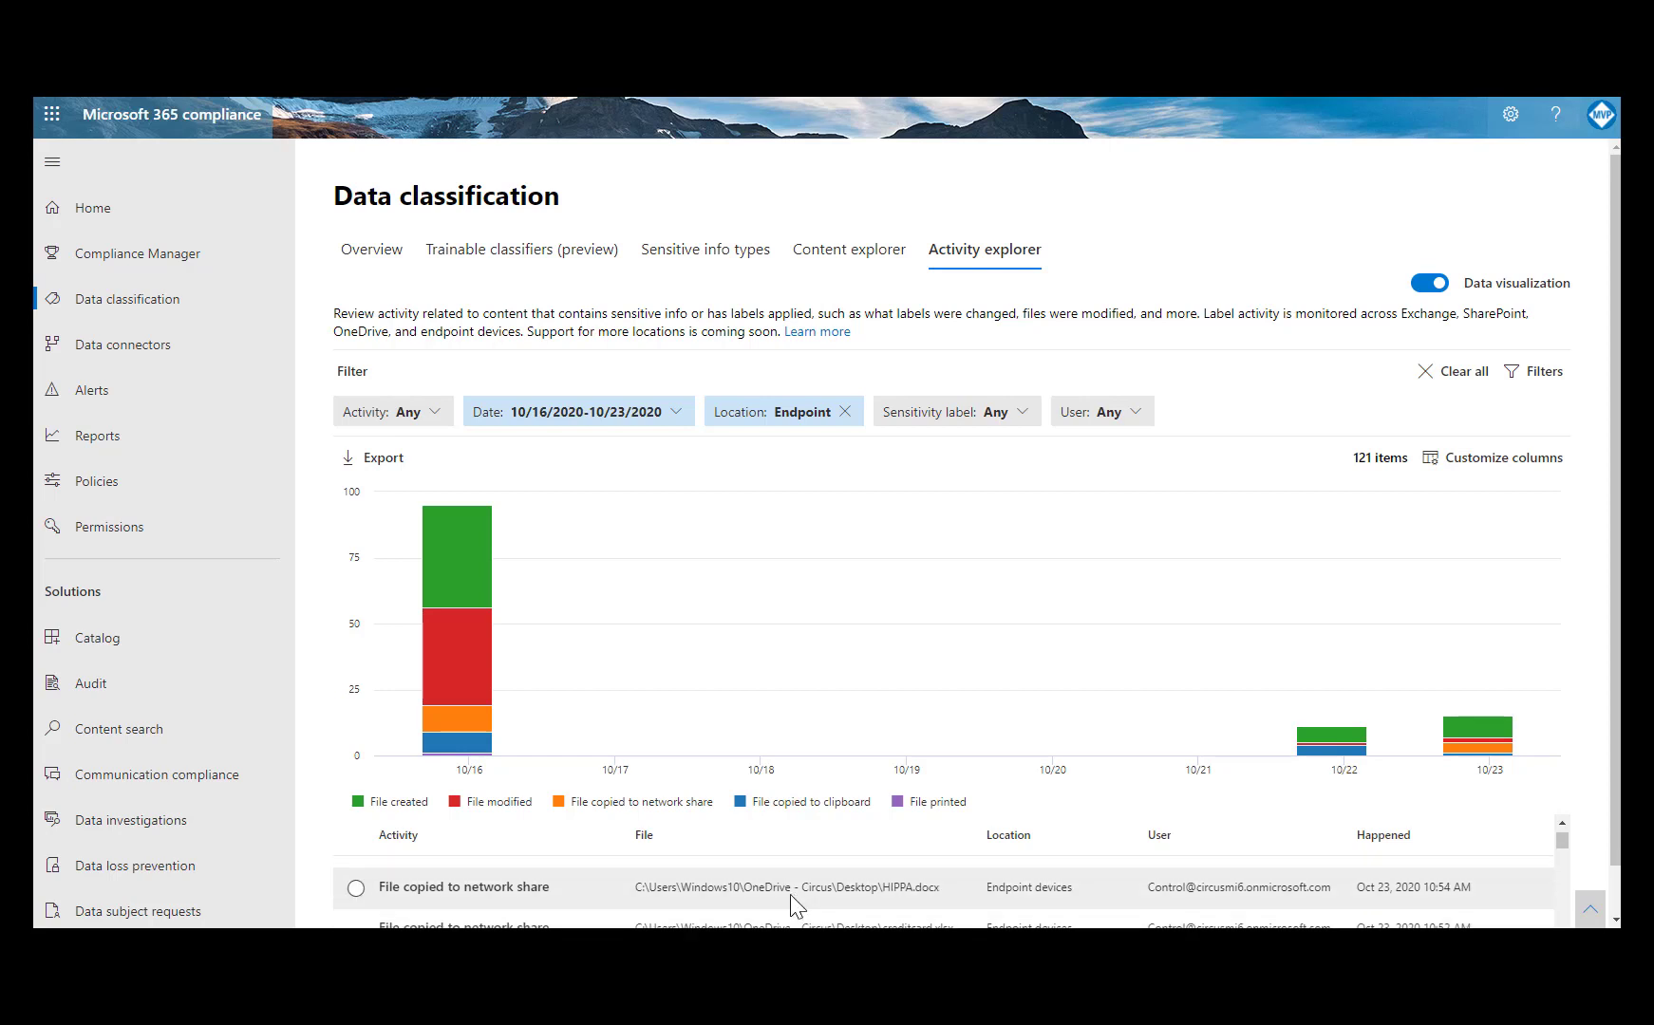
scroll(831, 869, "up", 1)
scroll(842, 853, "down", 1)
scroll(798, 893, "up", 1)
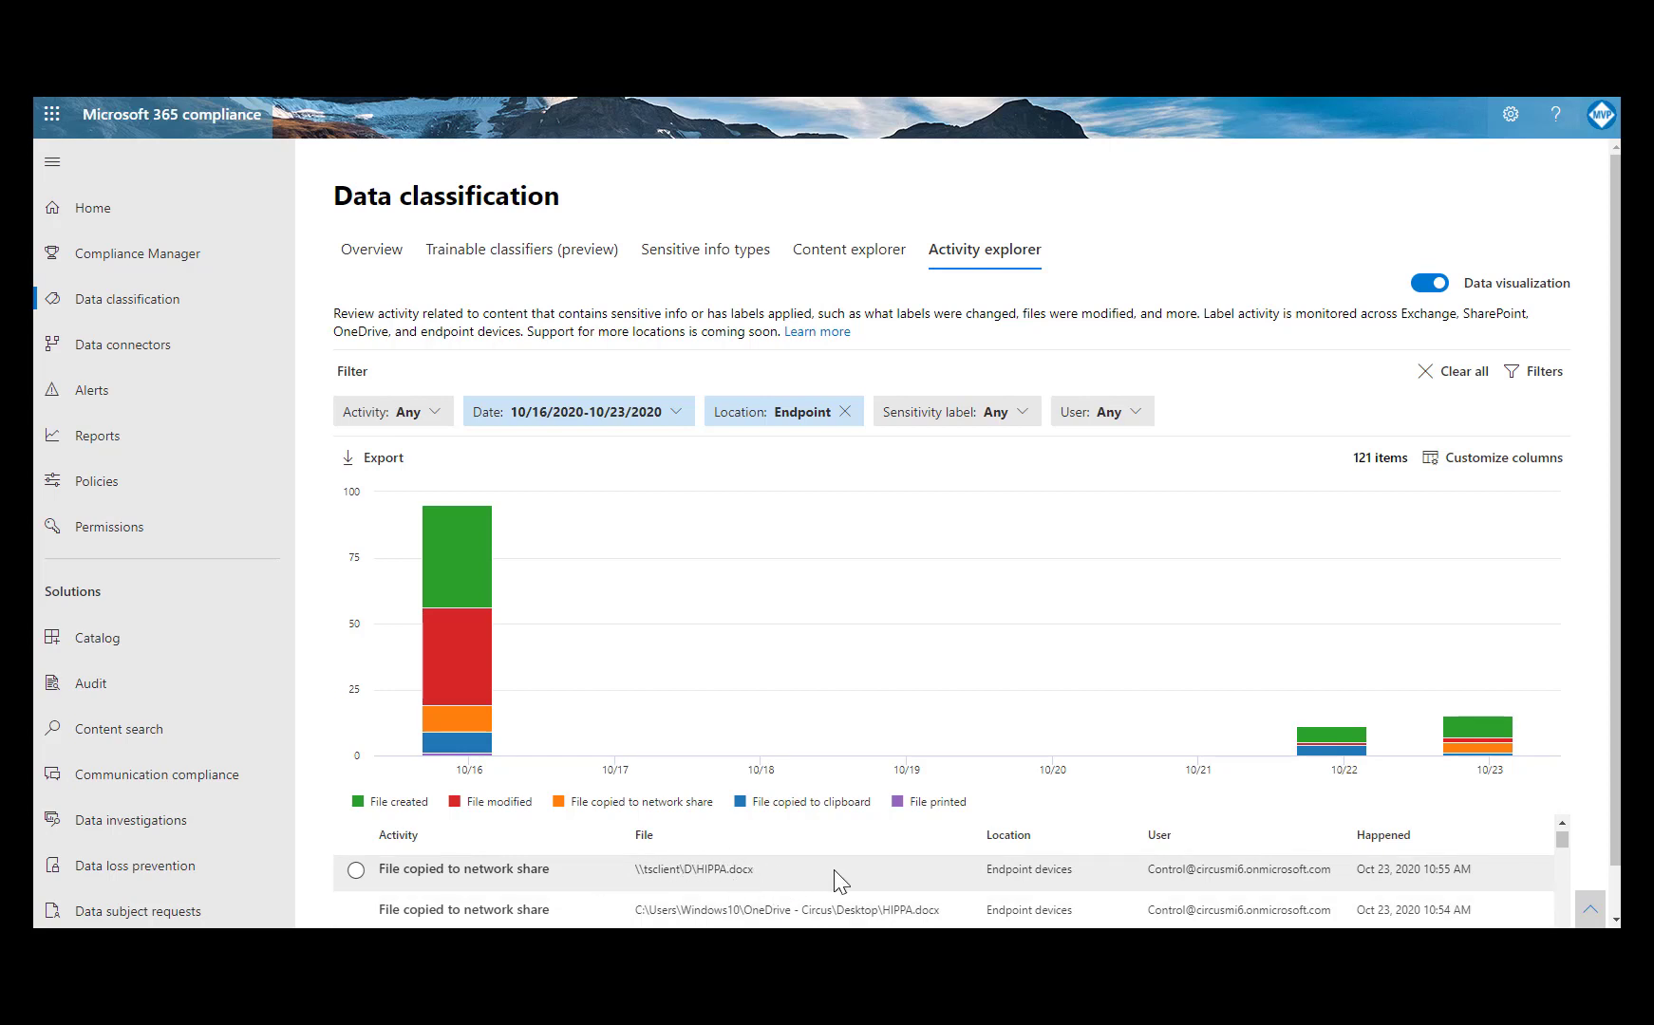
mouse_move(498, 582)
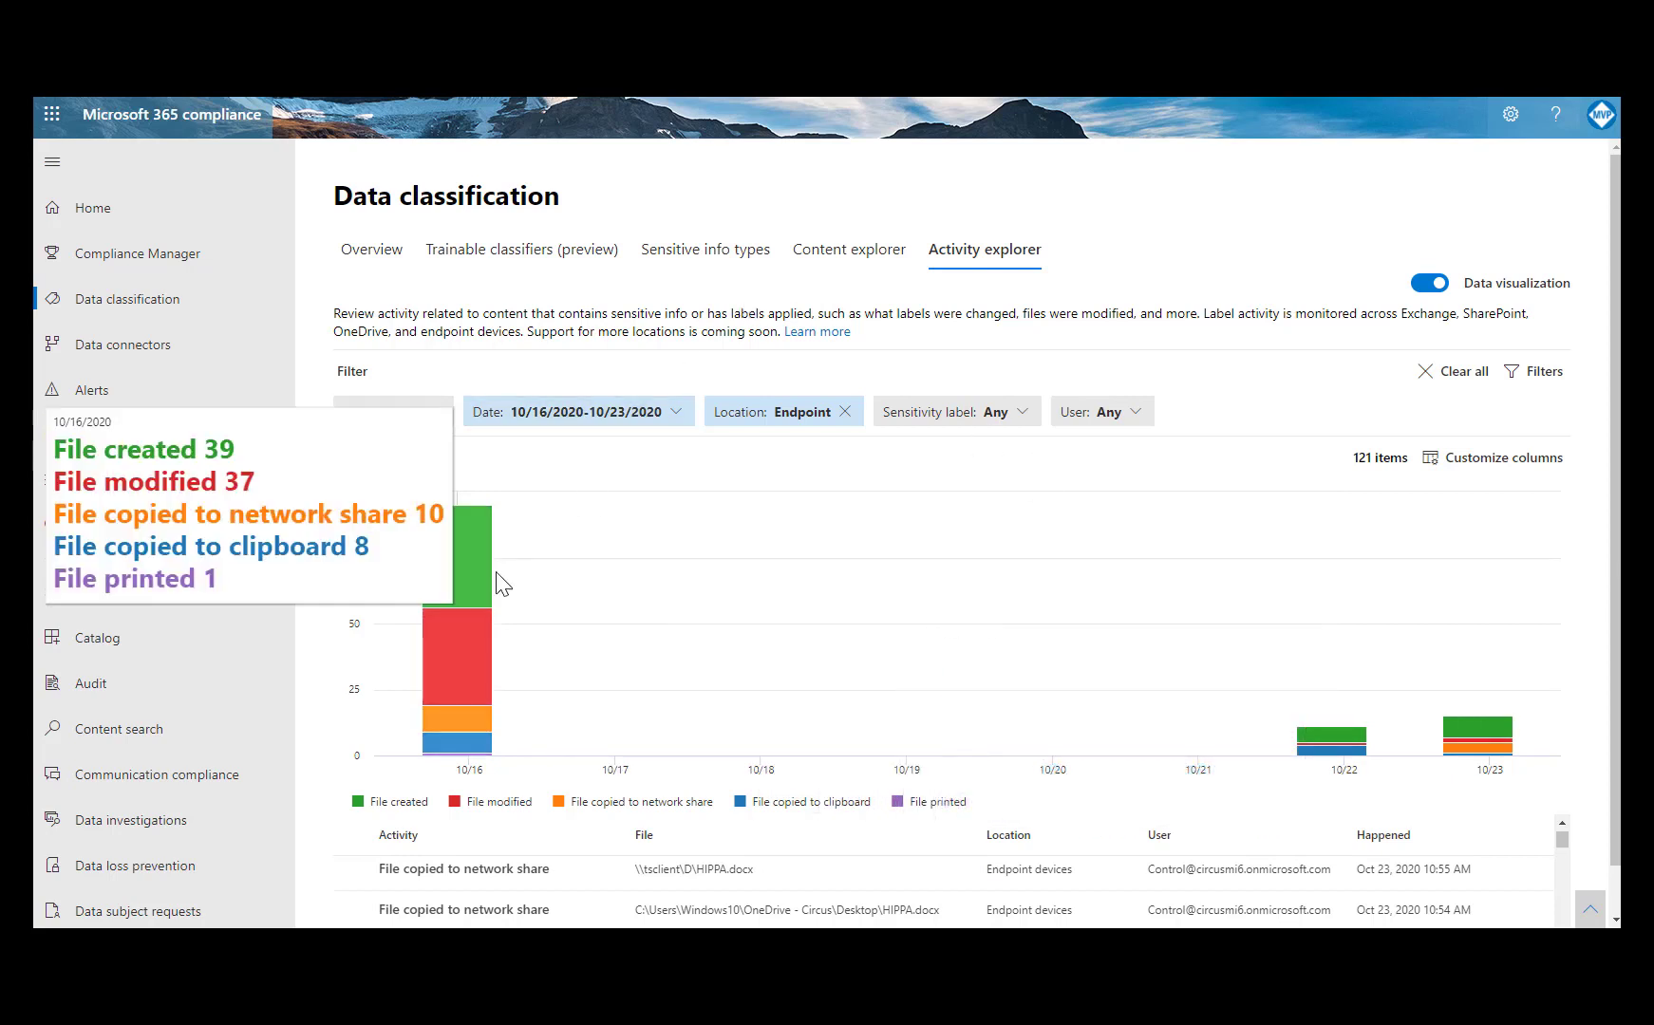